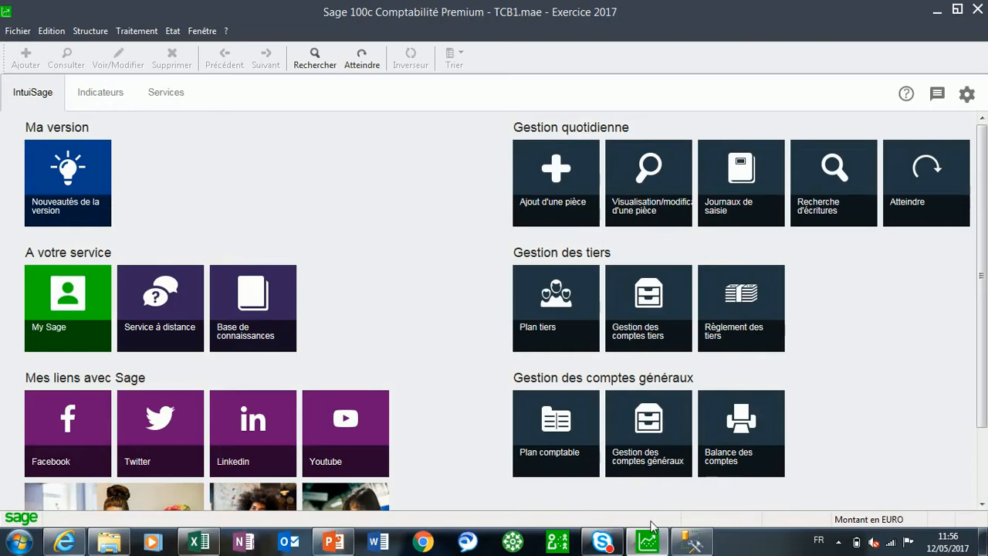
Open the company parameters in an enlarged window and display the Codification settings of the Tiers parameters
left_click(14, 34)
left_click(62, 100)
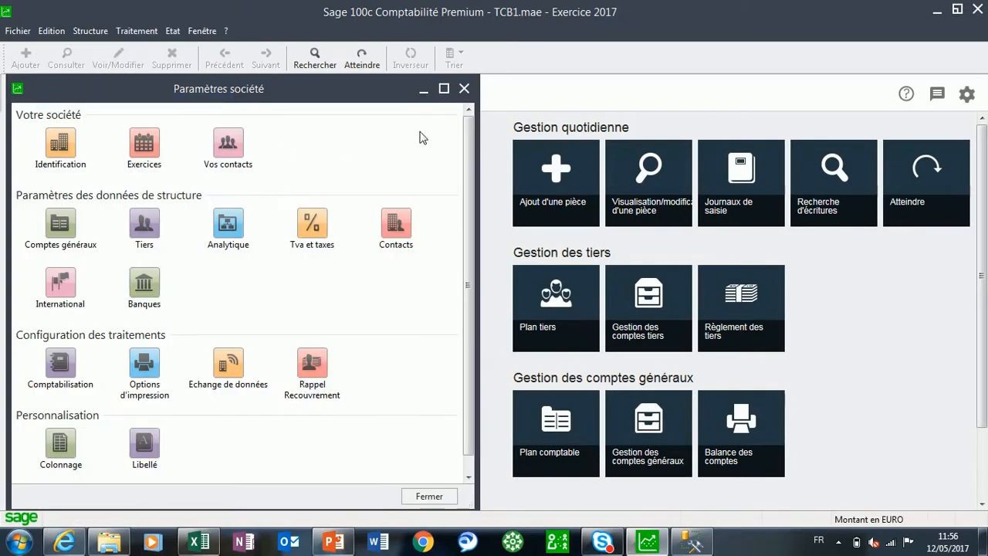
left_click(440, 86)
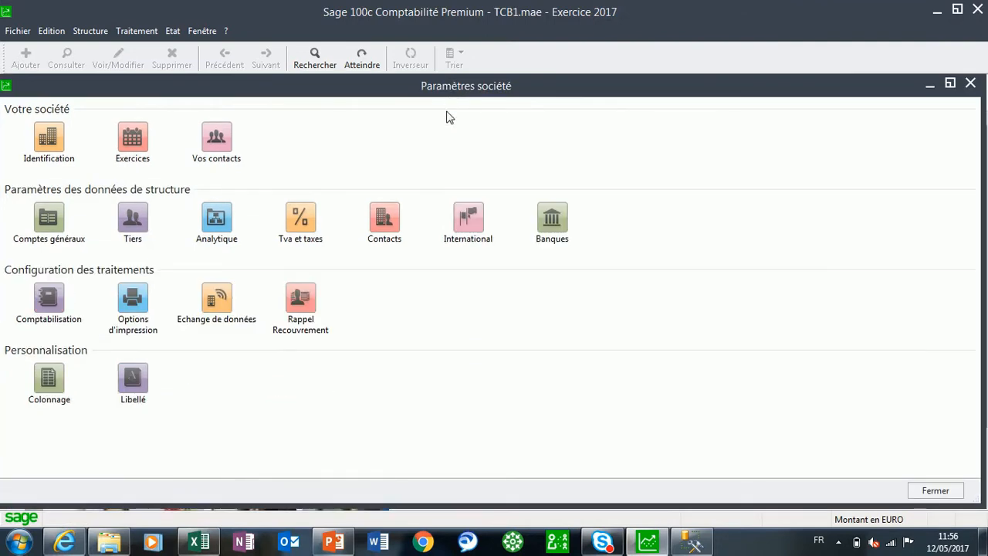
left_click(136, 215)
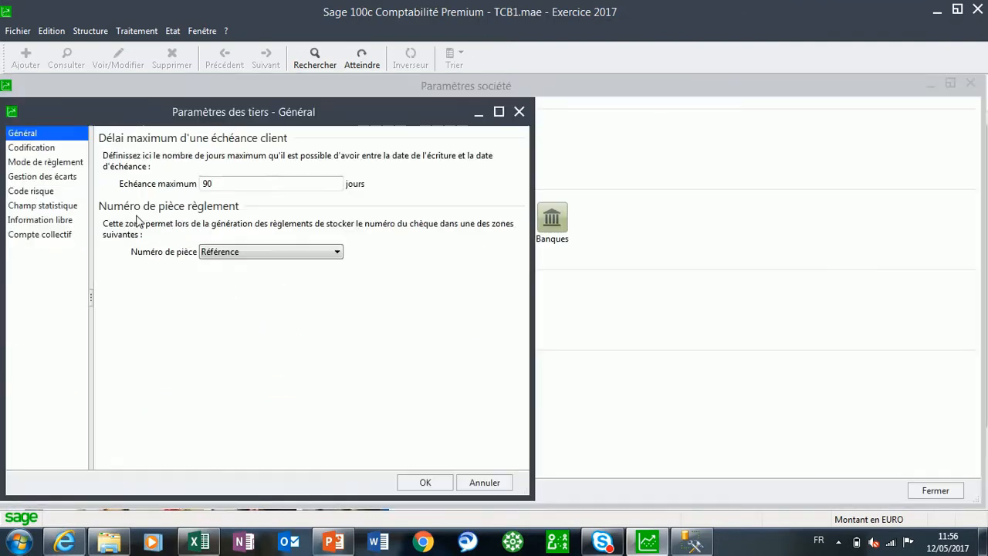
left_click(499, 108)
left_click(36, 119)
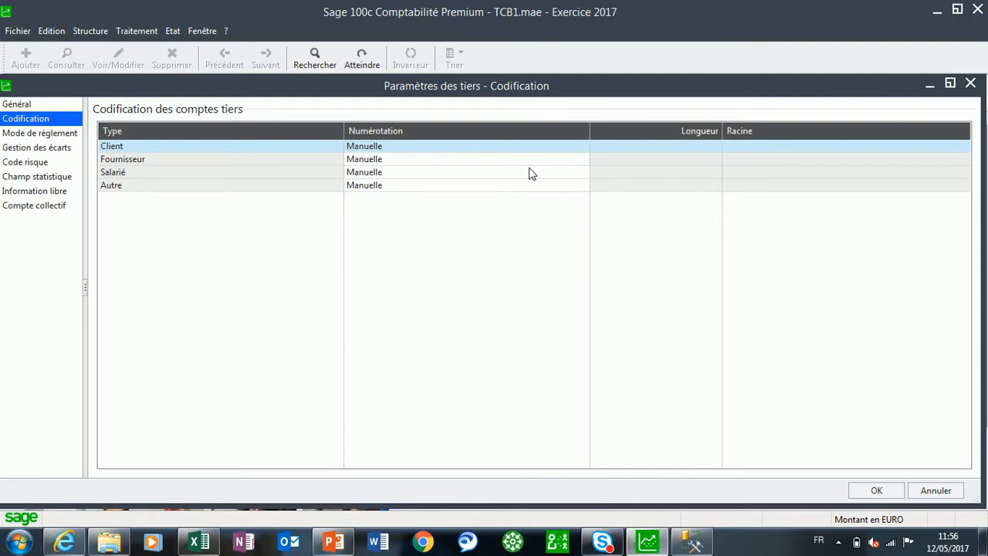
Set the Client numbering to Automatique with a length of 10
left_click(554, 149)
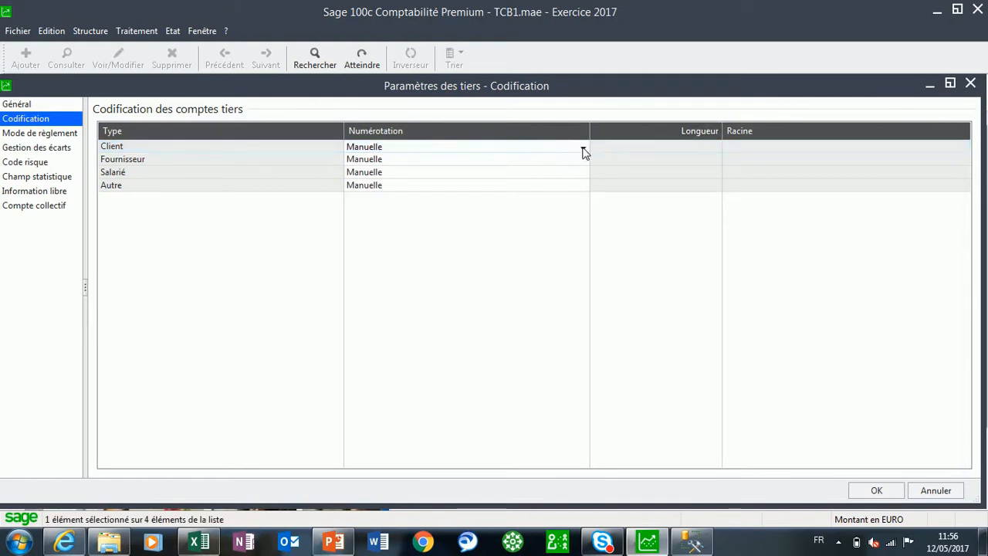
left_click(583, 148)
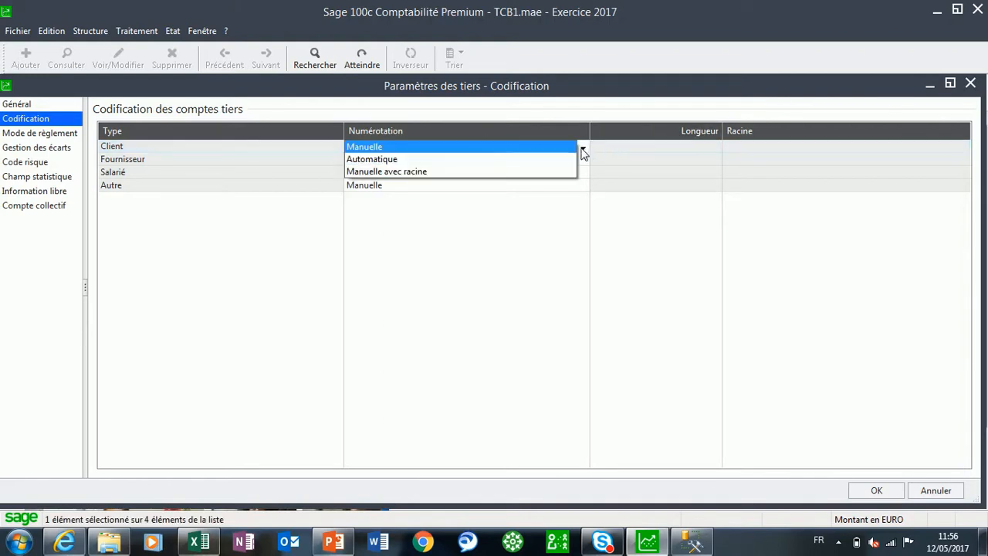
left_click(382, 161)
left_click(605, 328)
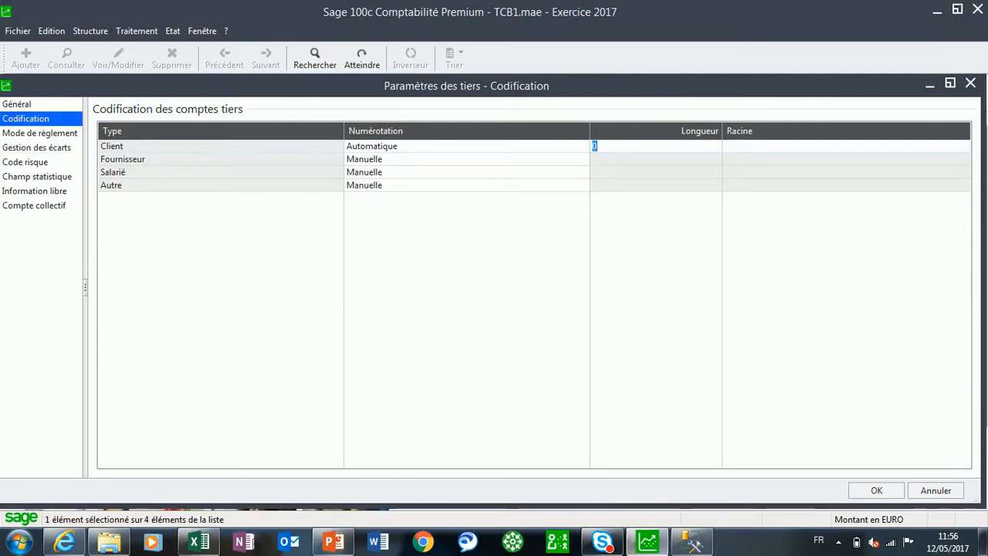
type("10")
Switch the Client numbering to Manuelle avec racine and enter C as its root
left_click(581, 153)
left_click(580, 150)
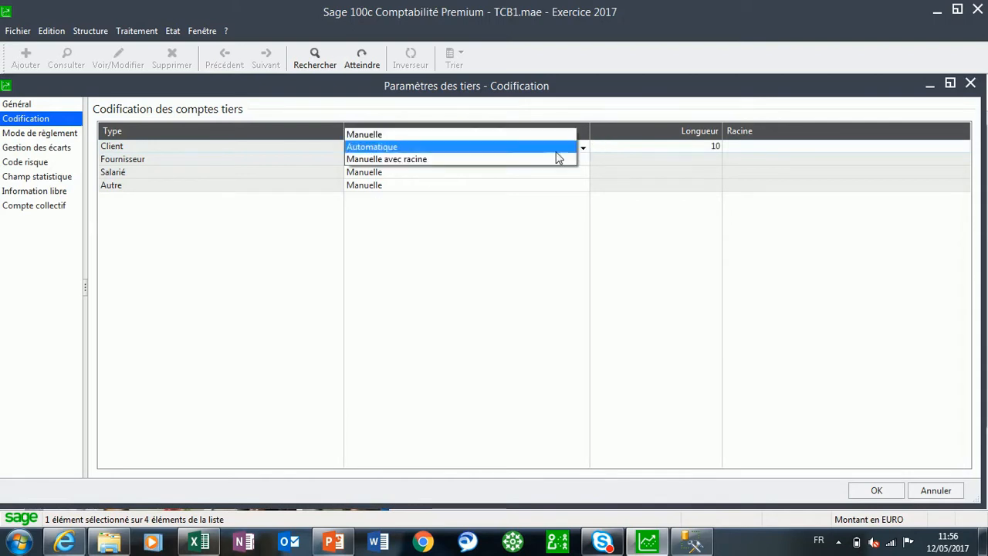
left_click(427, 160)
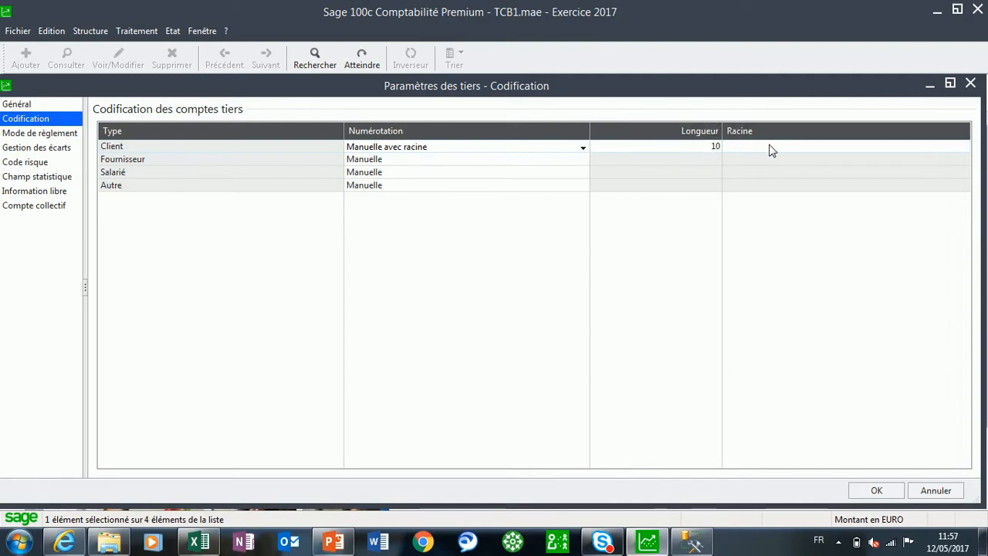
left_click(746, 151)
type("C")
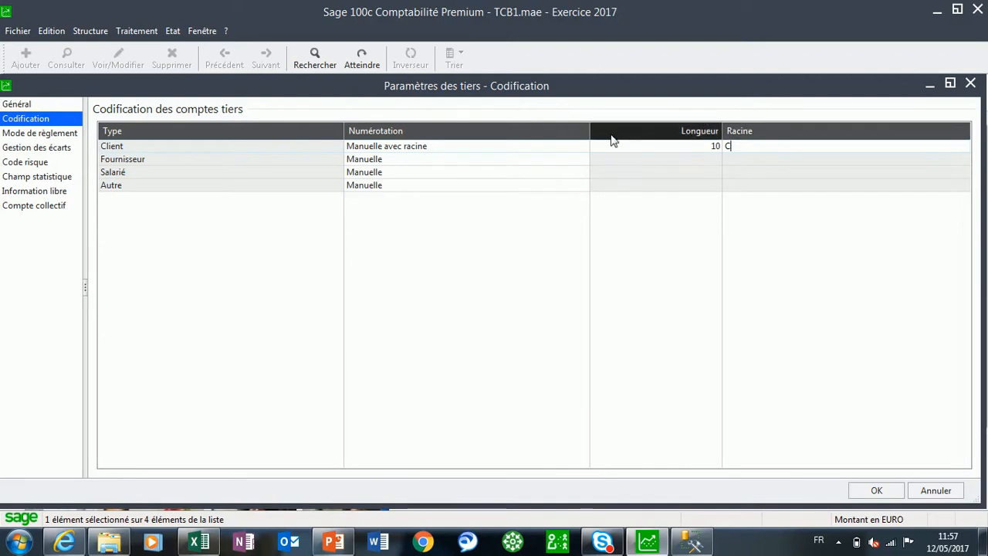
Set the Client numbering back to Manuelle
left_click(585, 151)
left_click(582, 148)
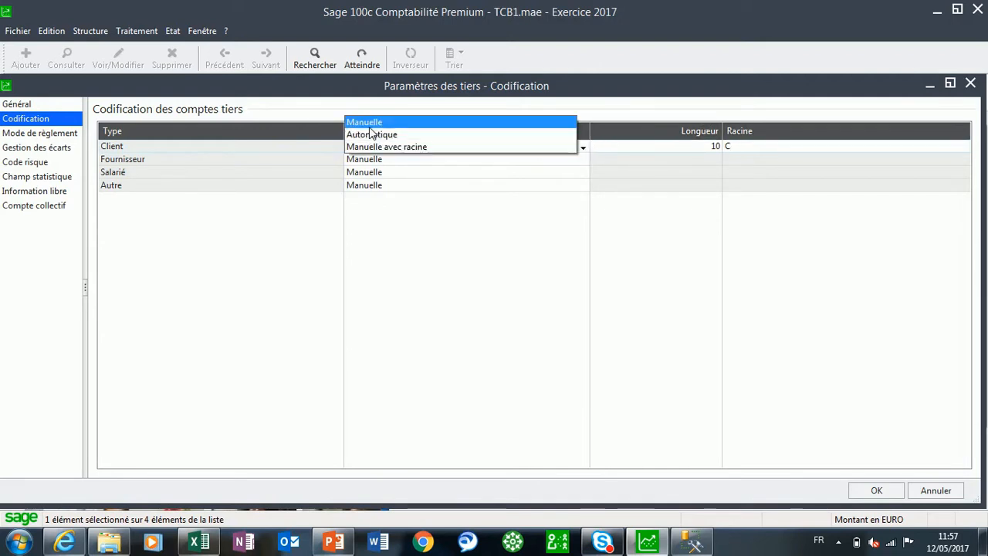
left_click(364, 125)
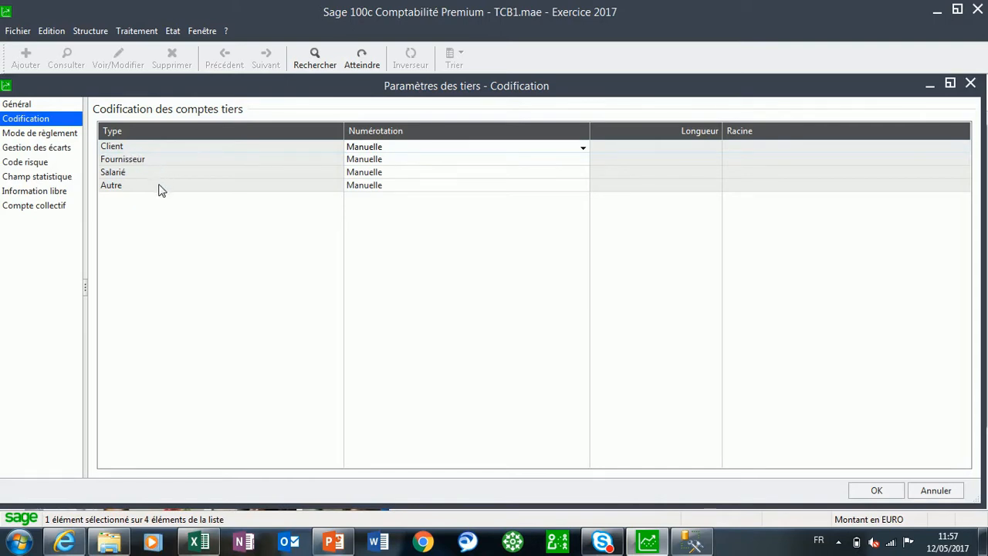
Add a payment method named Paybal to the Mode de règlement list and save it
left_click(21, 135)
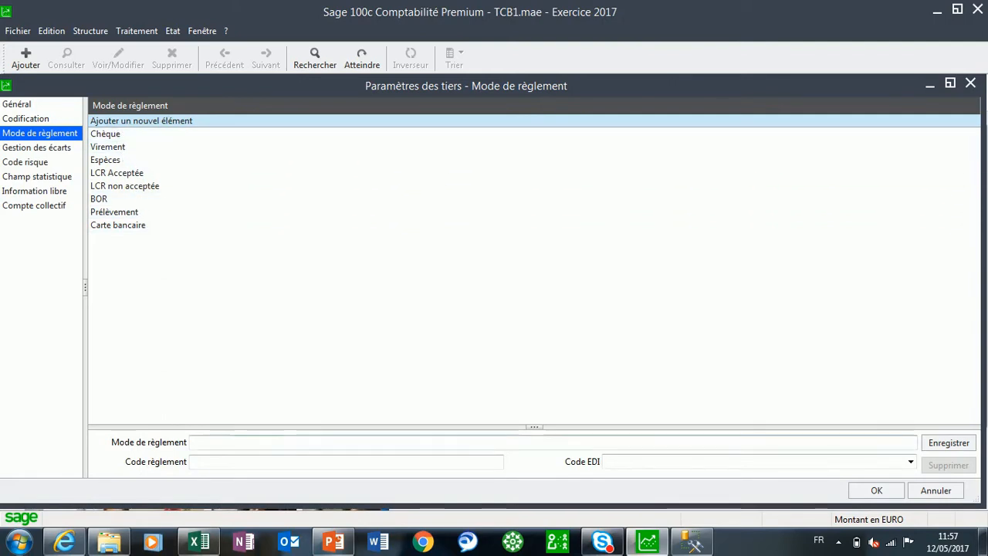
left_click(202, 442)
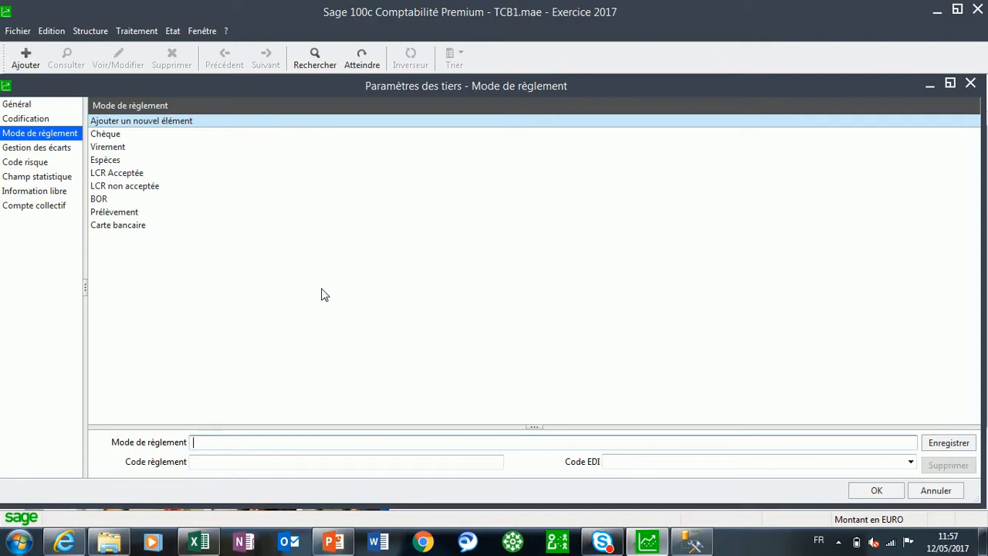
type("P")
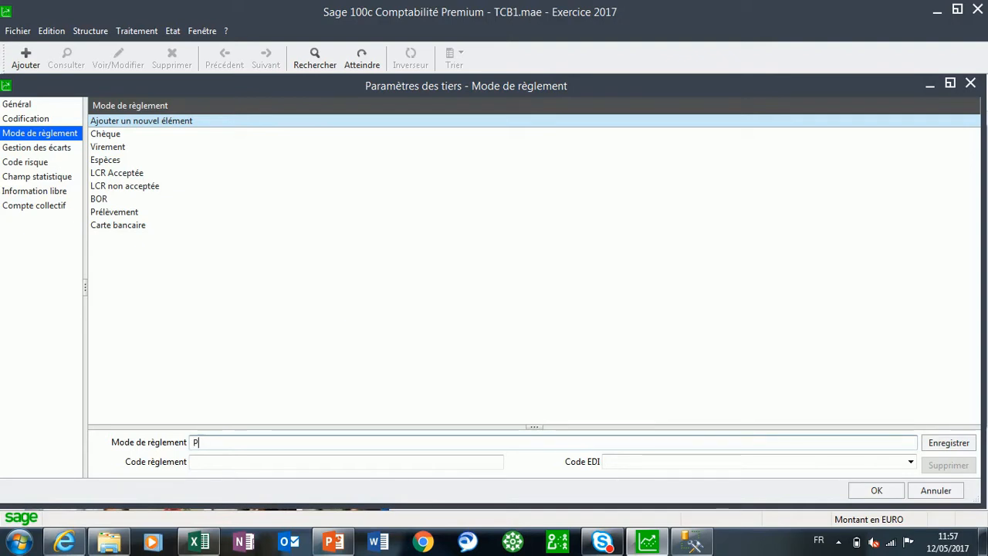
type("aypal")
left_click(947, 445)
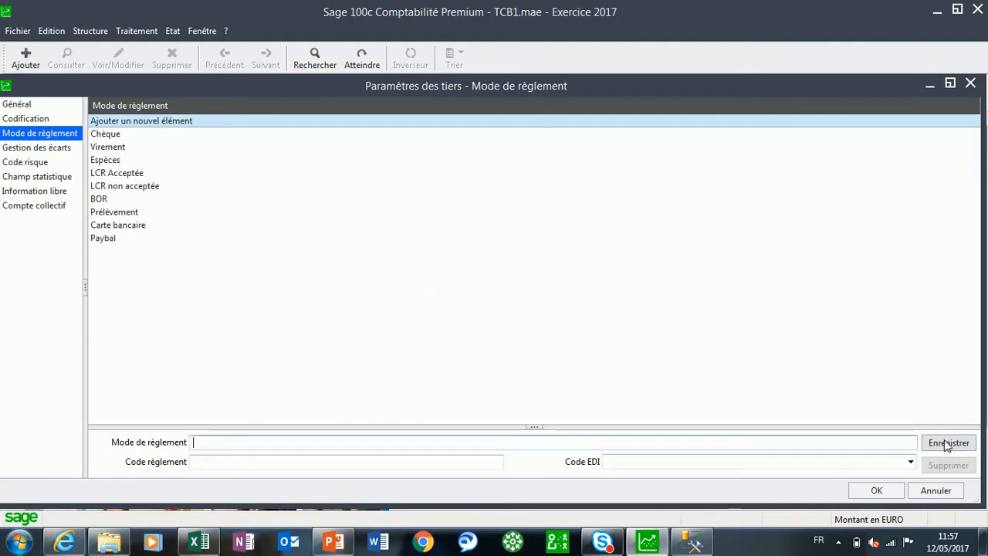
Delete the Paybal payment method from the list and confirm the deletion
left_click(102, 240)
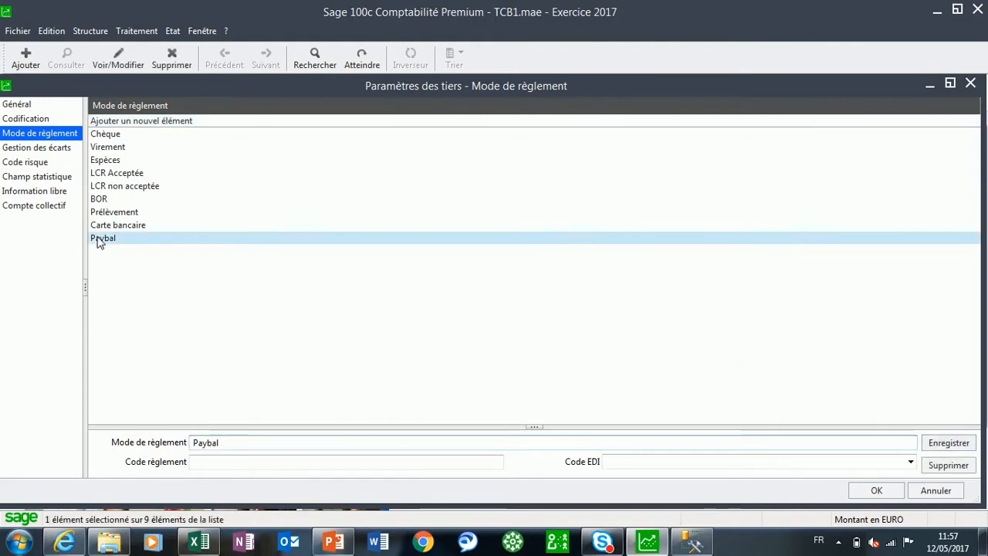
left_click(939, 471)
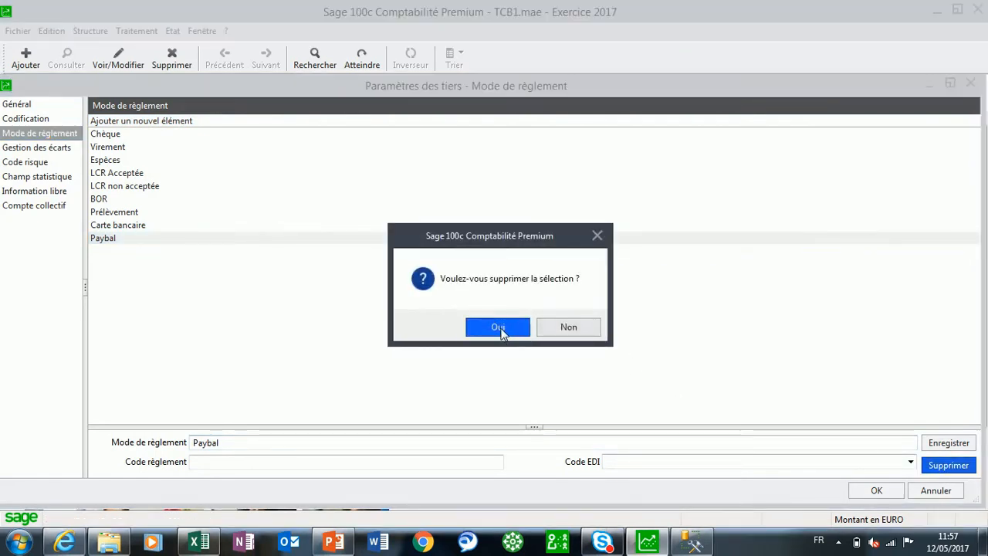
left_click(502, 327)
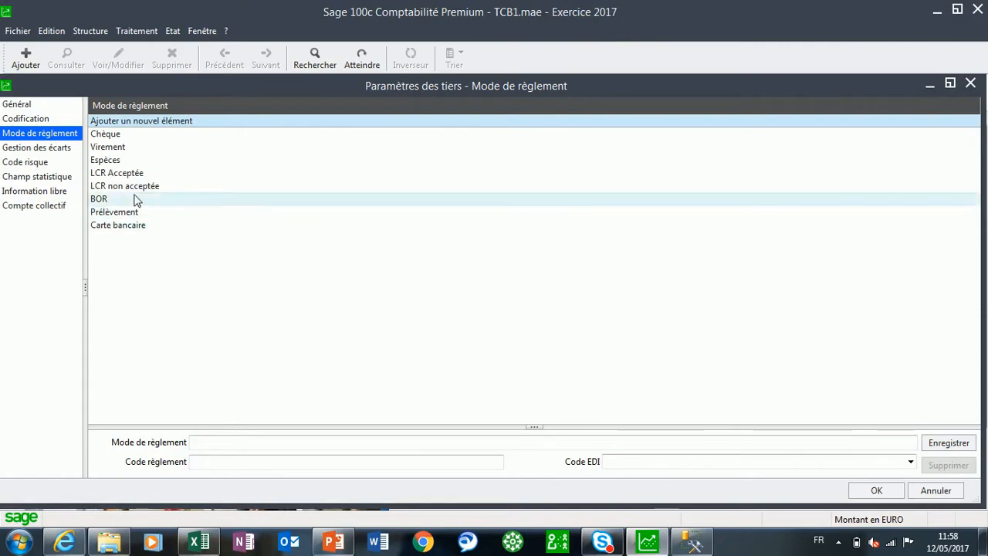
Add a statistical field titled Client to the third-party Champ statistique list
left_click(37, 178)
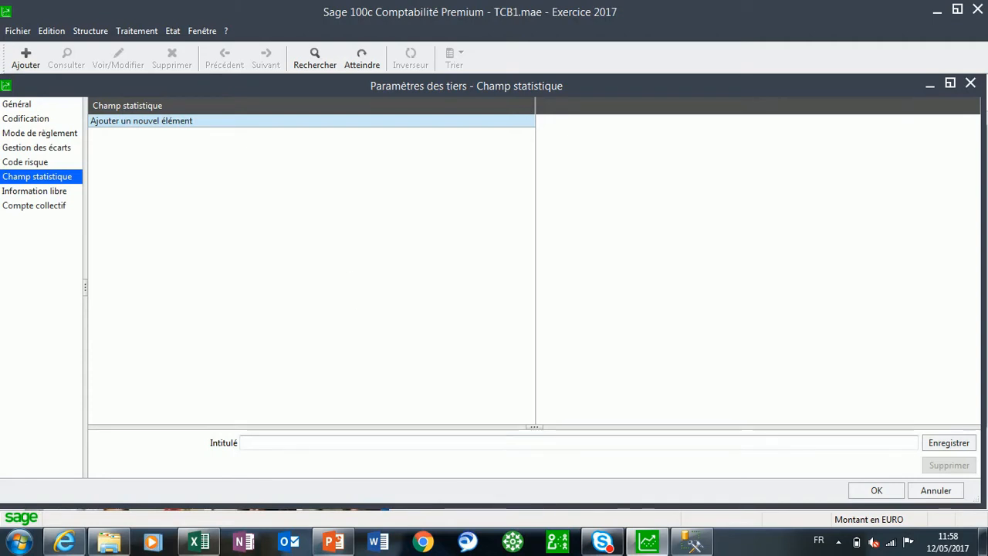
left_click(270, 442)
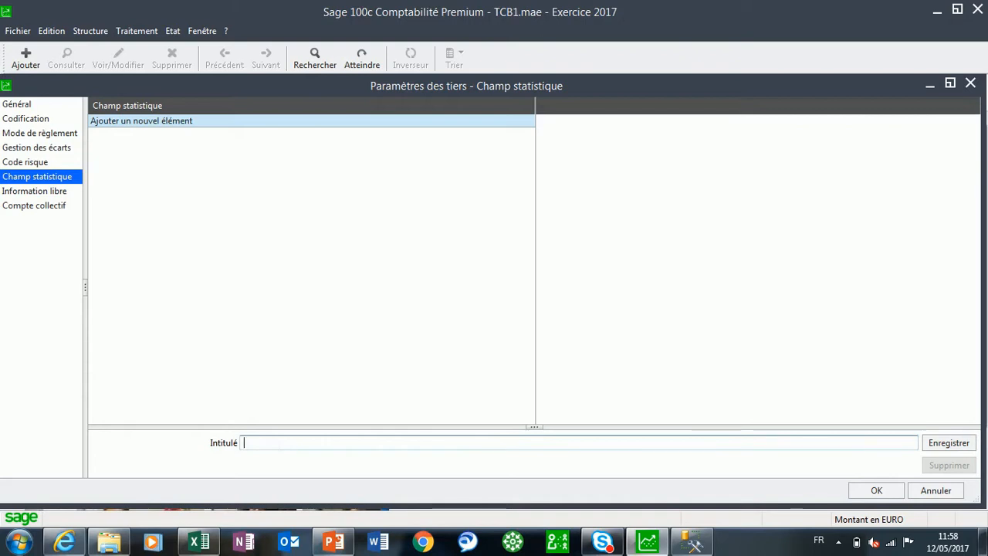
type("Client")
key("Return")
type("Pa")
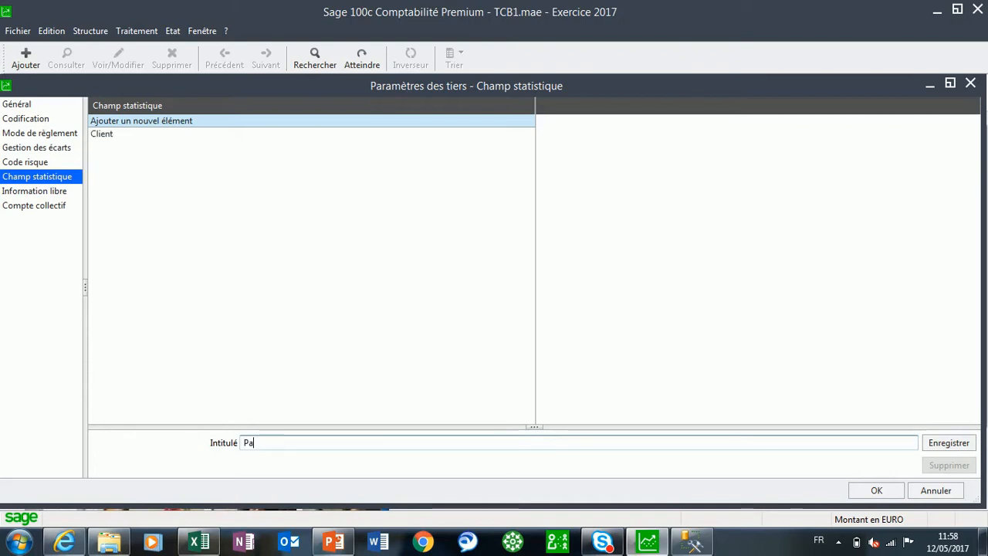
type("rticlier")
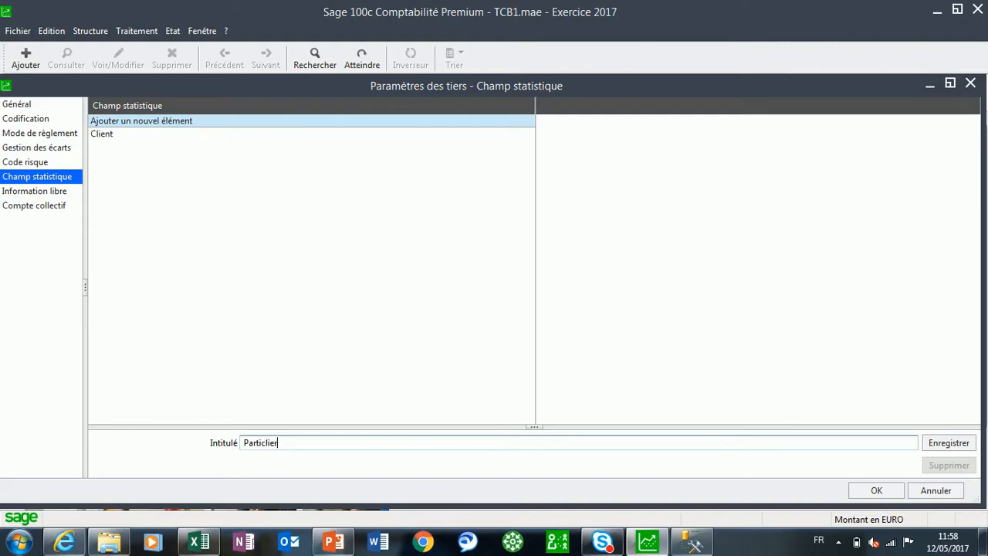
key("BackSpace")
key("BackSpace")
key("BackSpace")
key("BackSpace")
type("ulie")
key("BackSpace")
key("BackSpace")
key("BackSpace")
key("BackSpace")
key("BackSpace")
key("BackSpace")
key("BackSpace")
key("BackSpace")
key("BackSpace")
key("BackSpace")
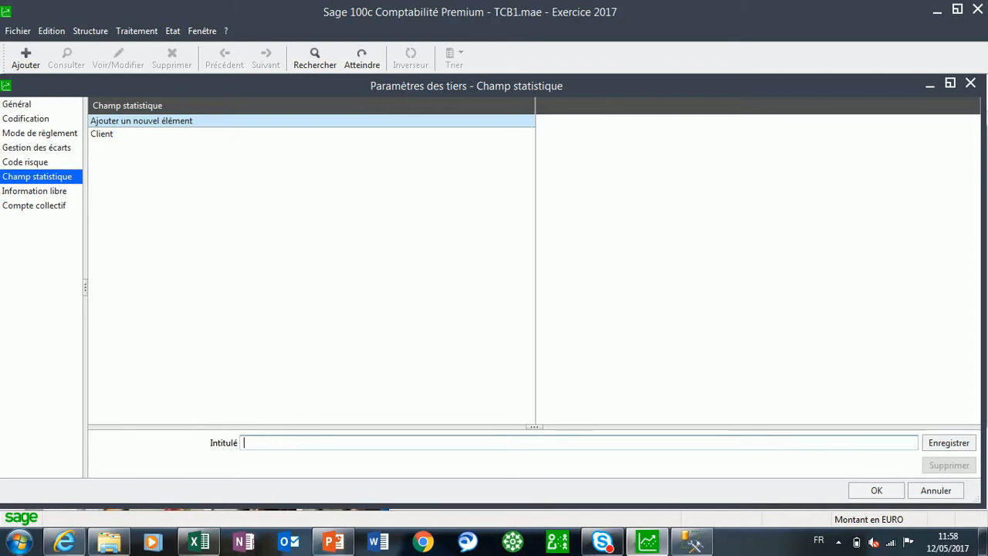
Add a second statistical field titled Distributeur
type("Distributeur")
key("Return")
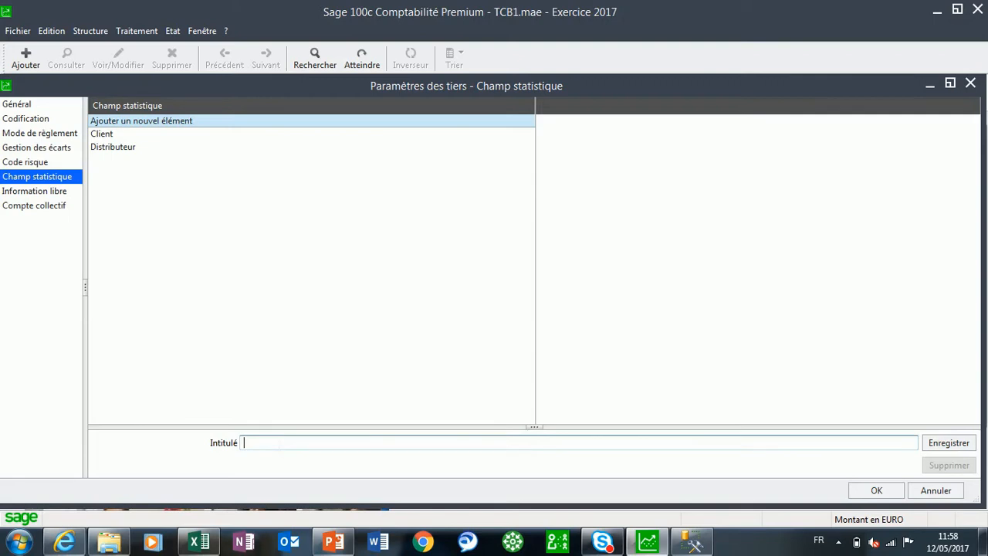
Add a free information field titled Commentaire, of type Texte with a length of 69, and save it
left_click(27, 192)
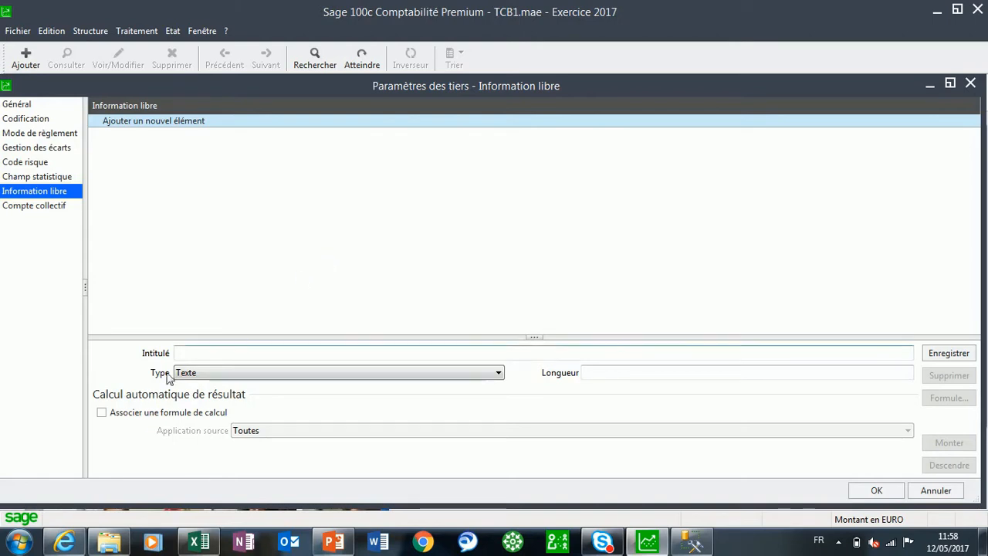
left_click(212, 352)
type("Commentaire")
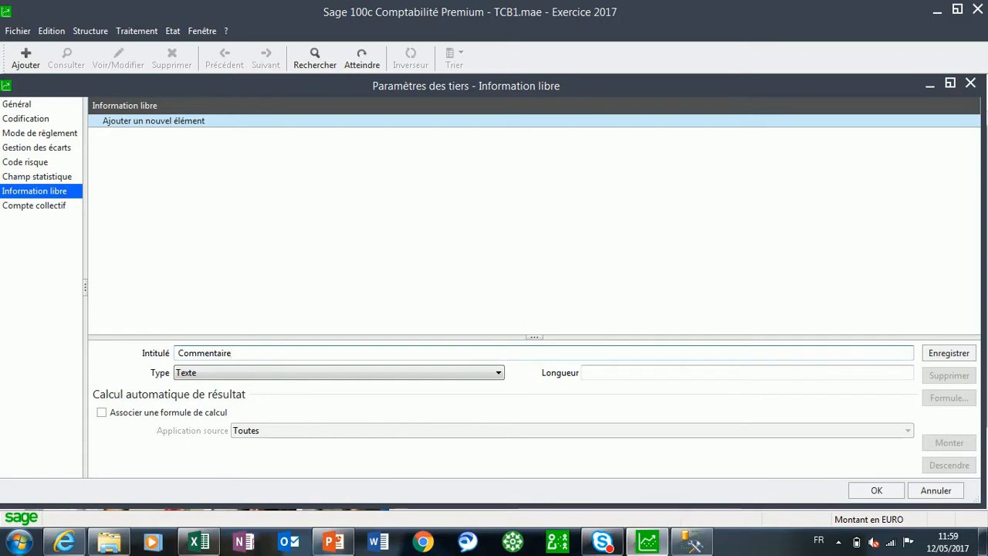
left_click(498, 373)
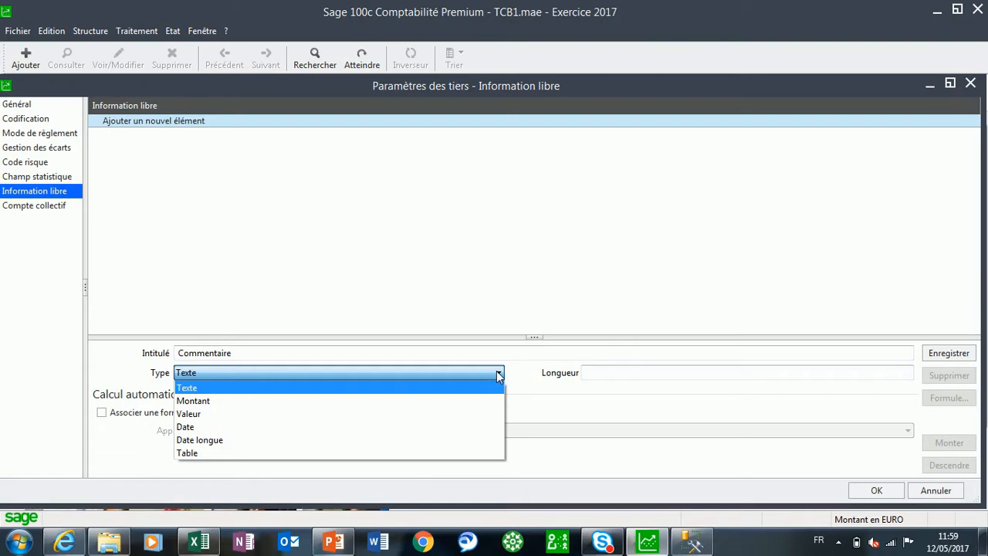
key("Return")
key("Tab")
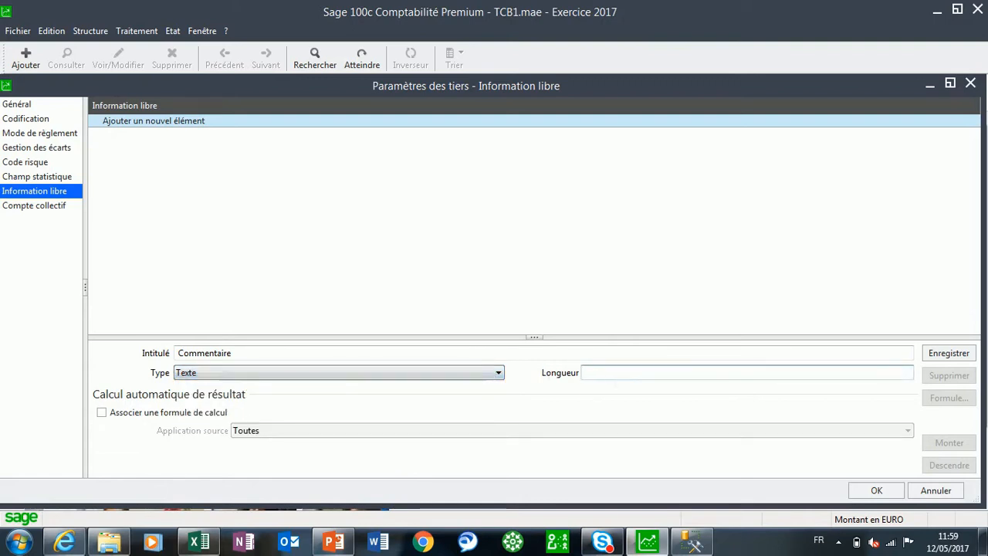
type("69")
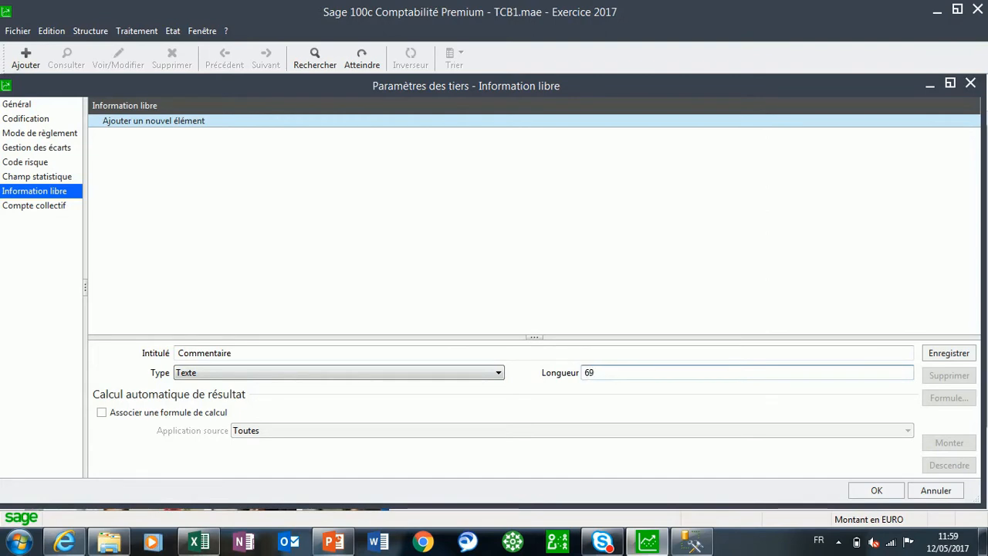
left_click(949, 355)
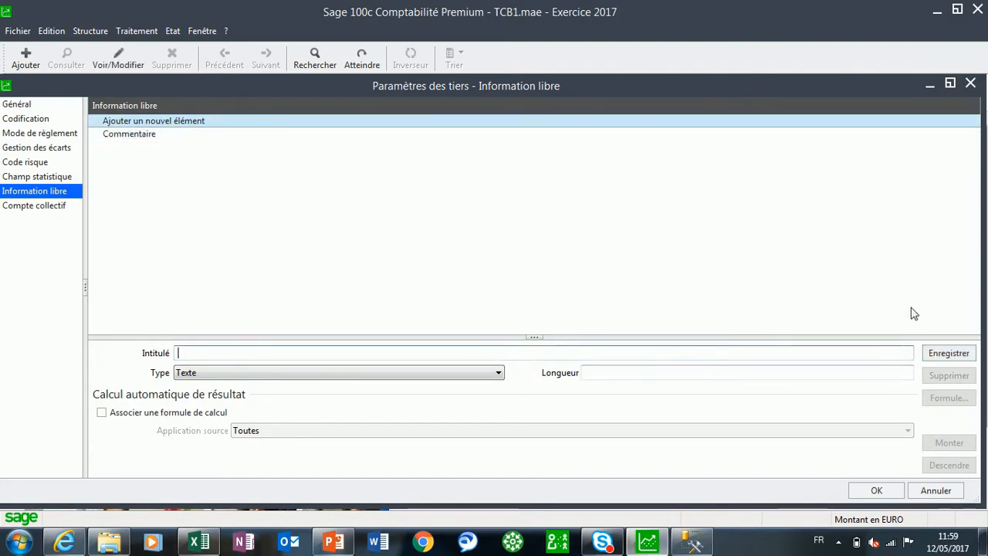
Examine the title, type and account of the main Client collective account in the Compte collectif settings
left_click(34, 206)
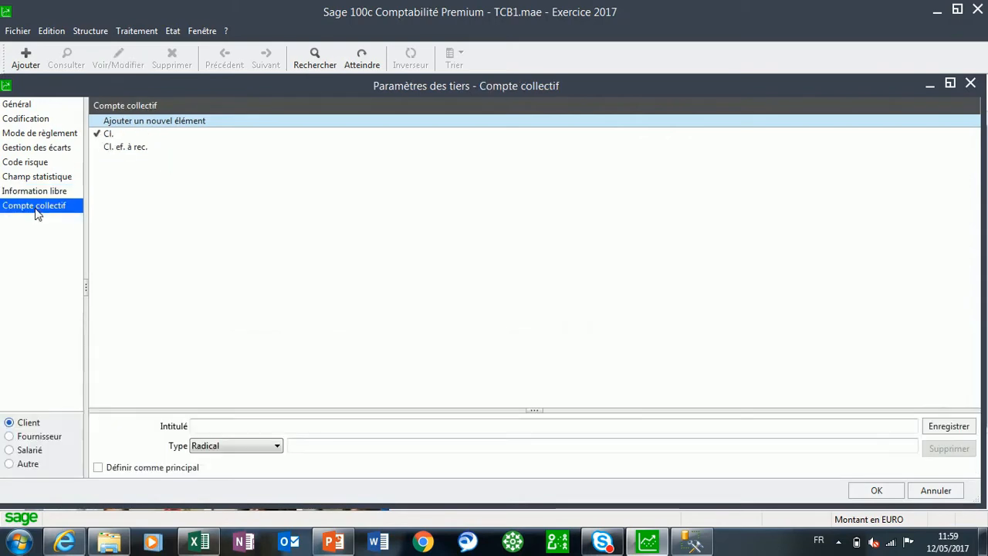
left_click(108, 135)
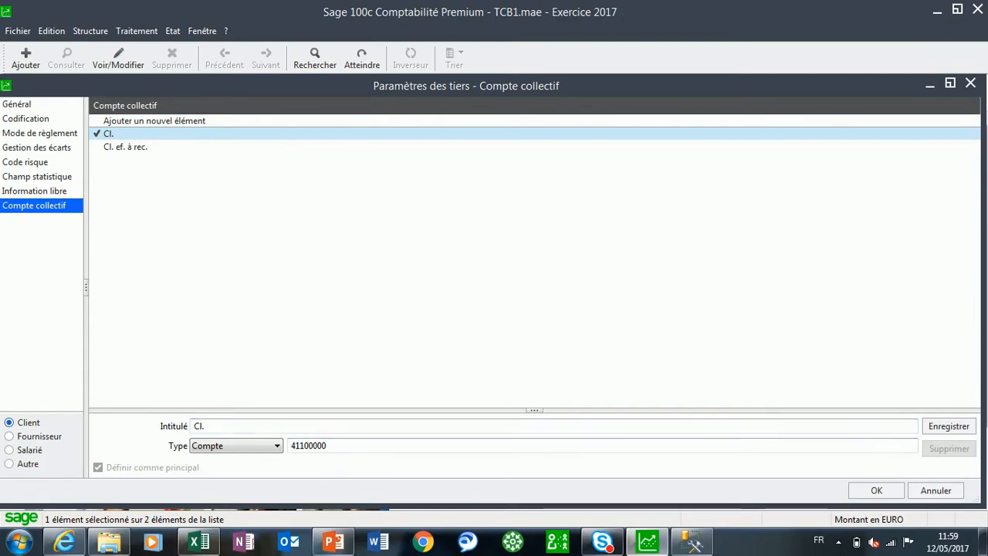
left_click(328, 445)
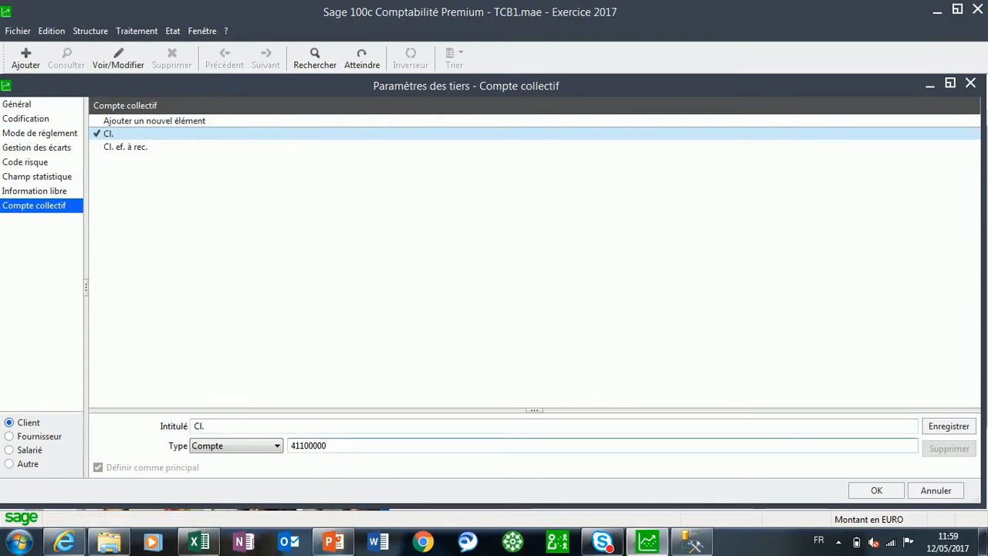
Examine the Cl. ef. à rec. collective account and those of the Fournisseur, Salarié and Autre third-party types
left_click(135, 148)
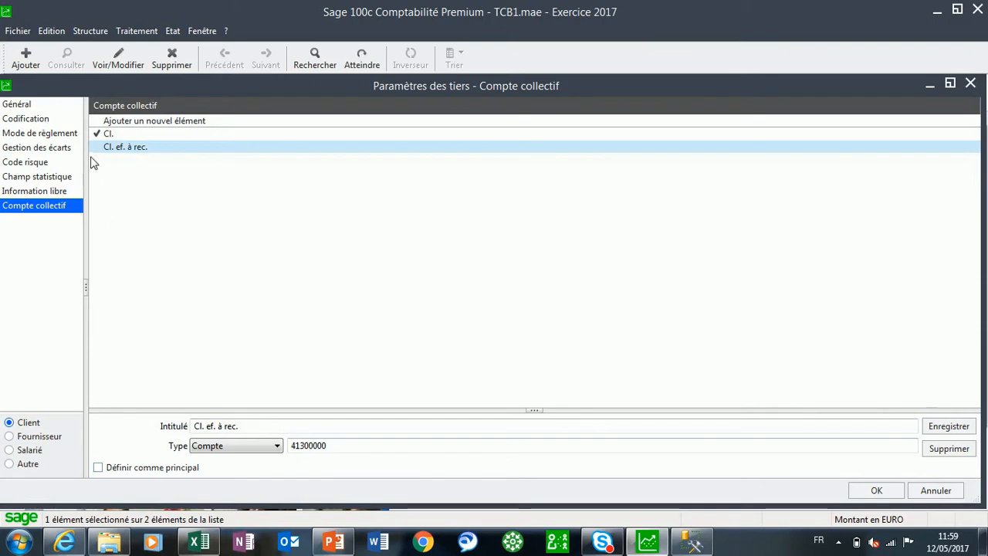
left_click(49, 438)
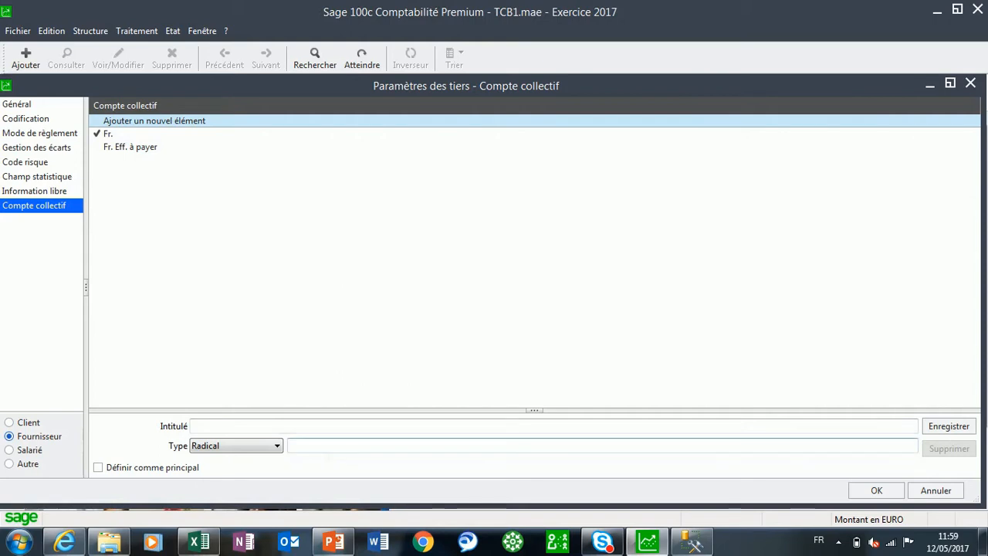
left_click(104, 135)
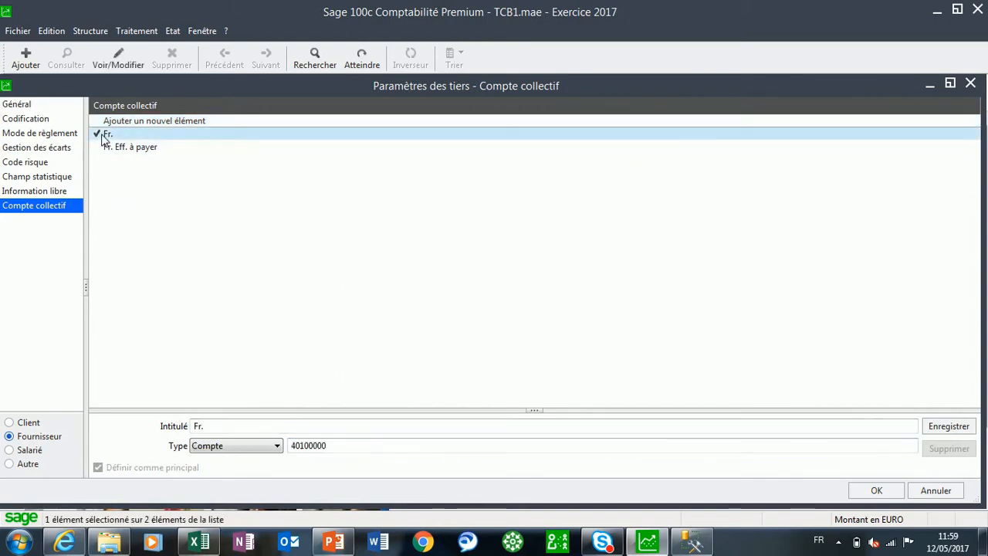
left_click(125, 151)
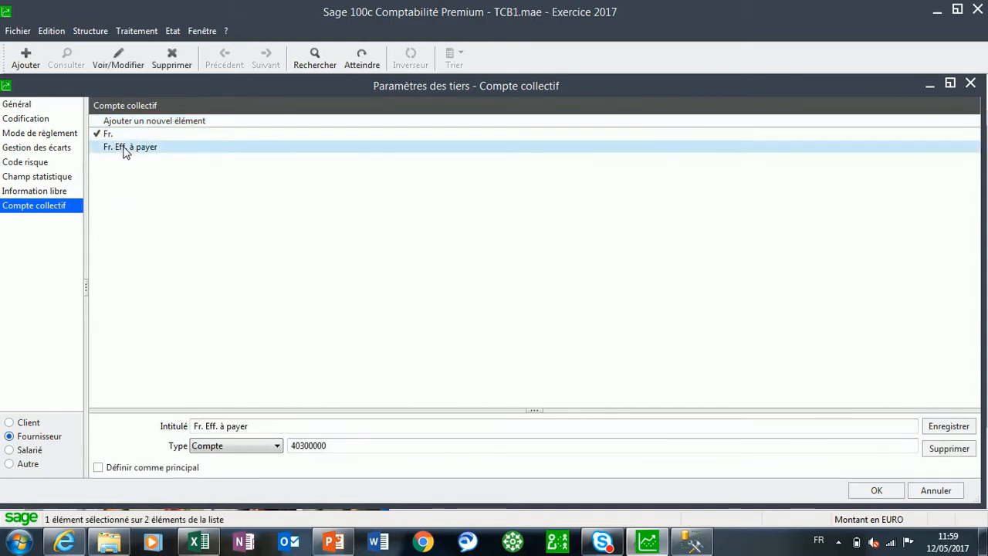
left_click(27, 453)
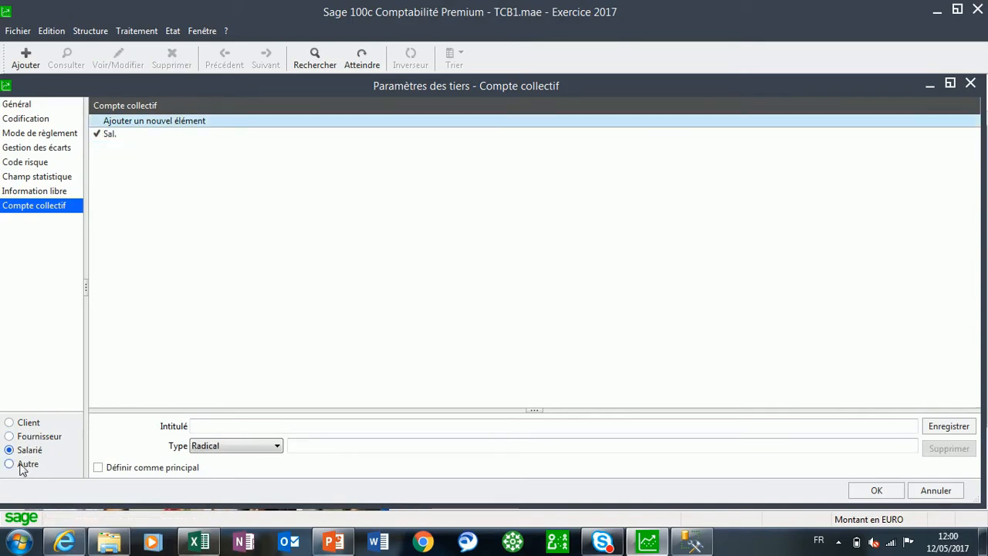
left_click(22, 467)
Validate the third-party parameters, leave the company settings, and open the Modèles de règlement list maximized
left_click(876, 490)
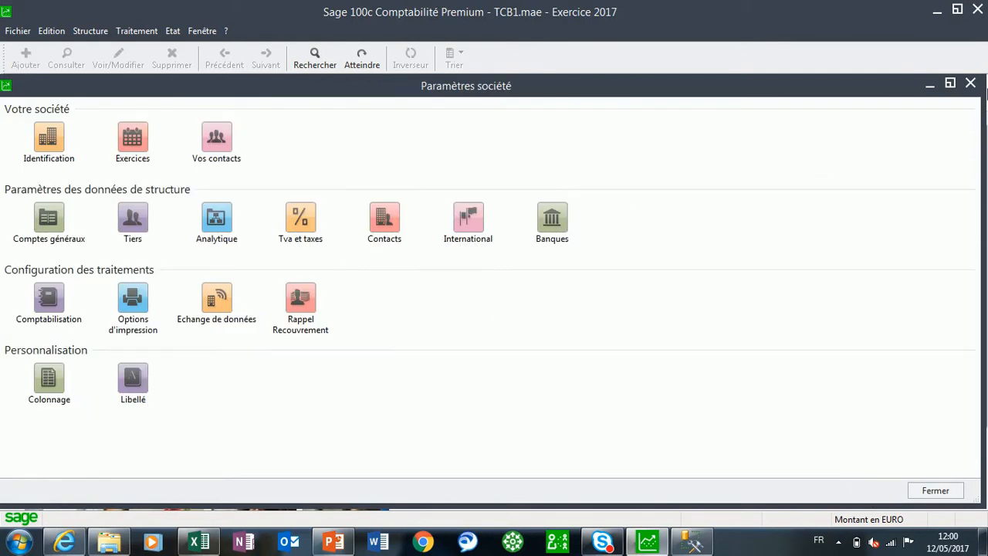
left_click(970, 82)
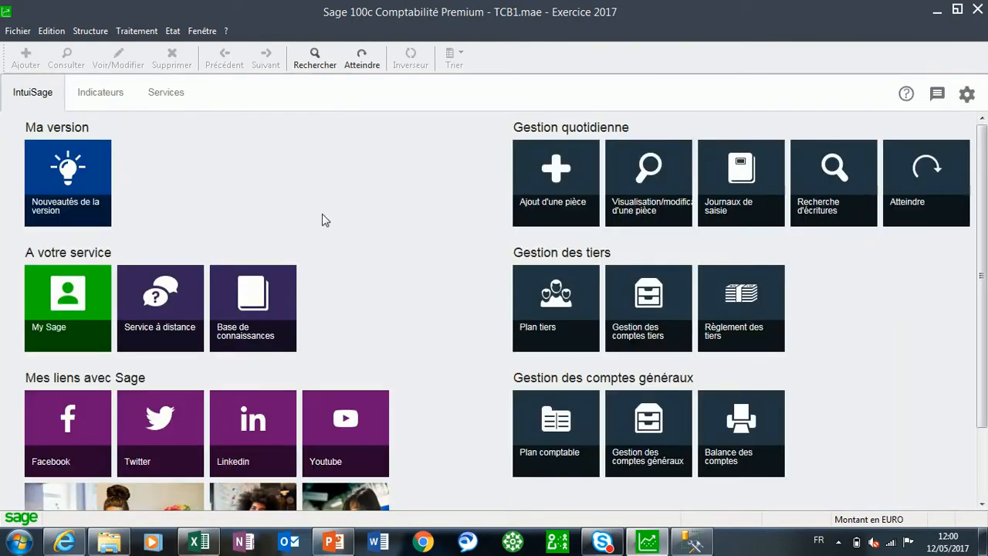
left_click(87, 31)
mouse_move(116, 207)
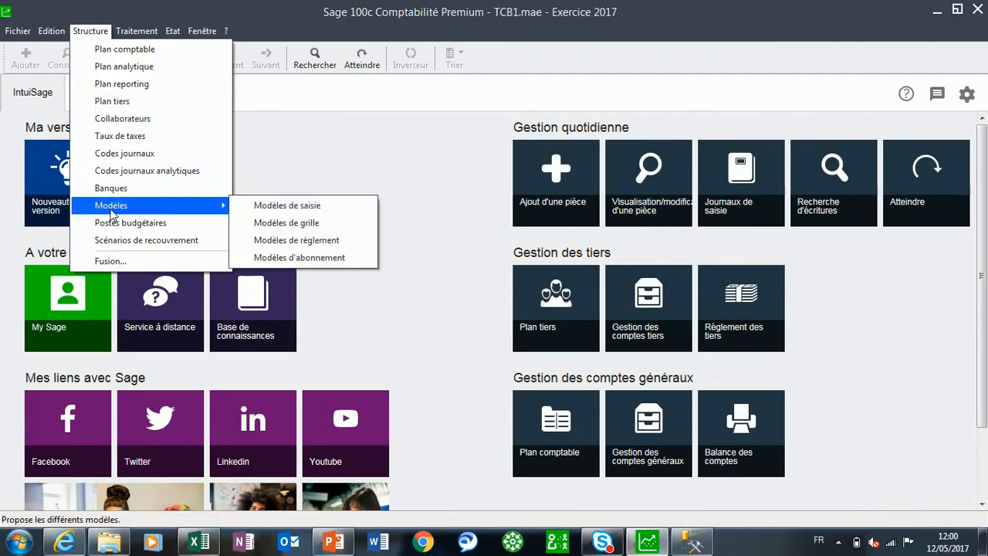
left_click(317, 244)
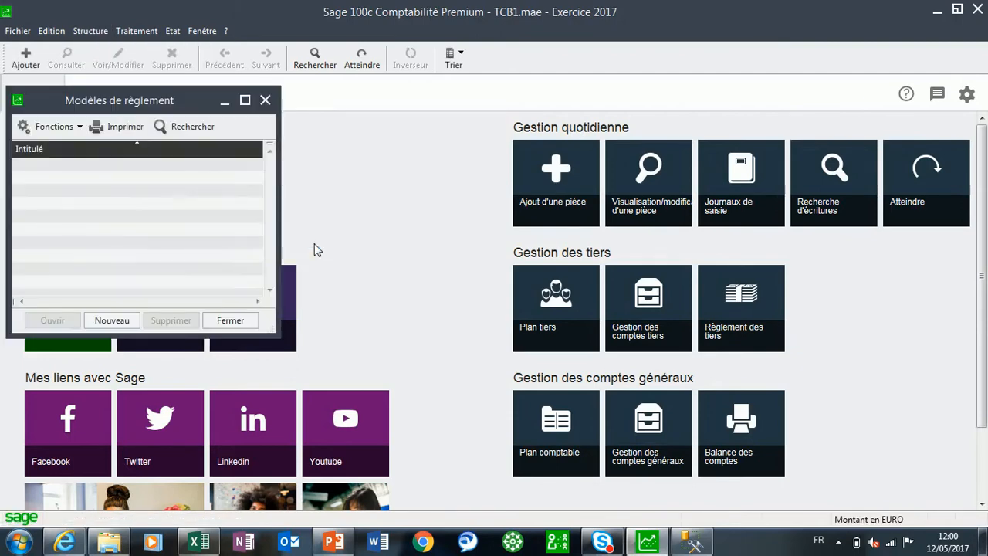
left_click(243, 98)
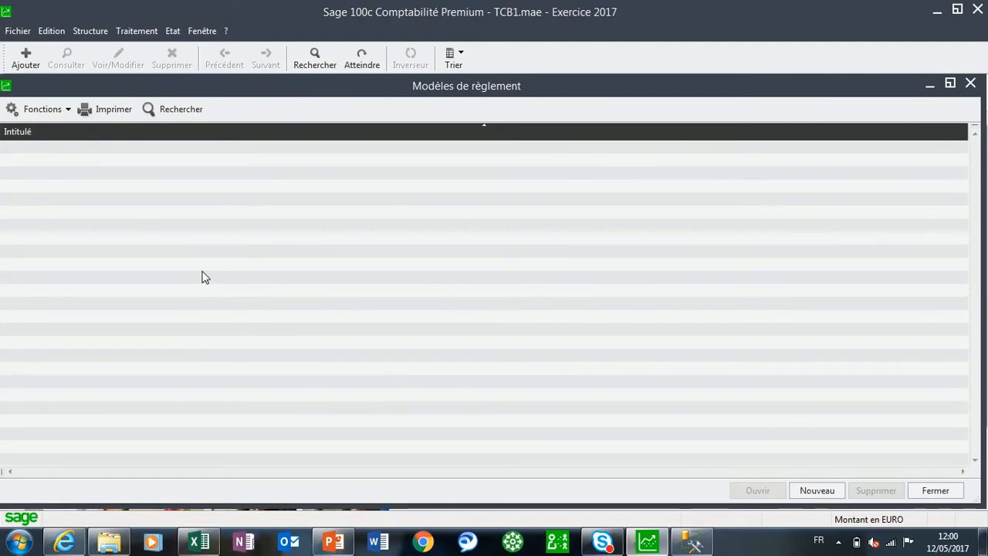
Create a new payment model titled Paiement Comptant CB
left_click(819, 491)
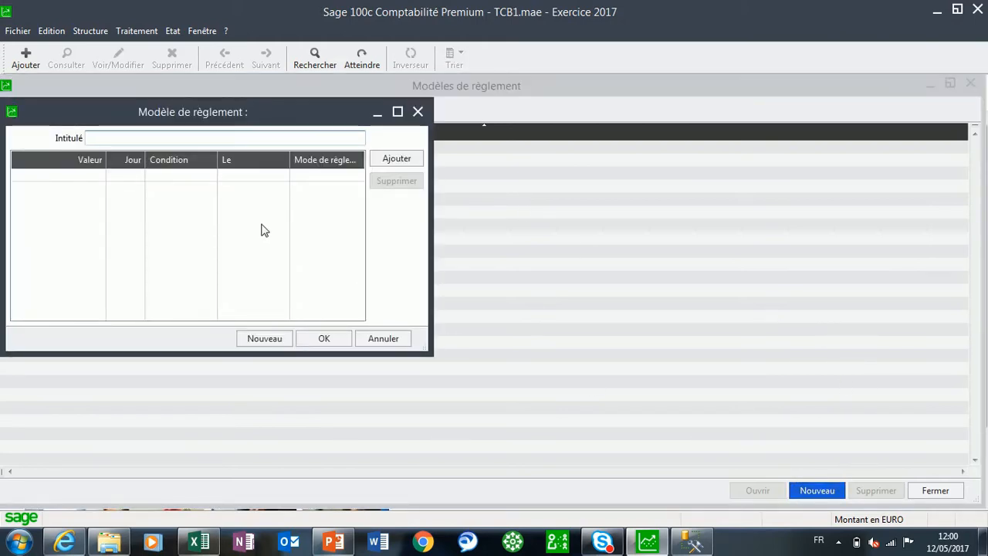
type("CB ")
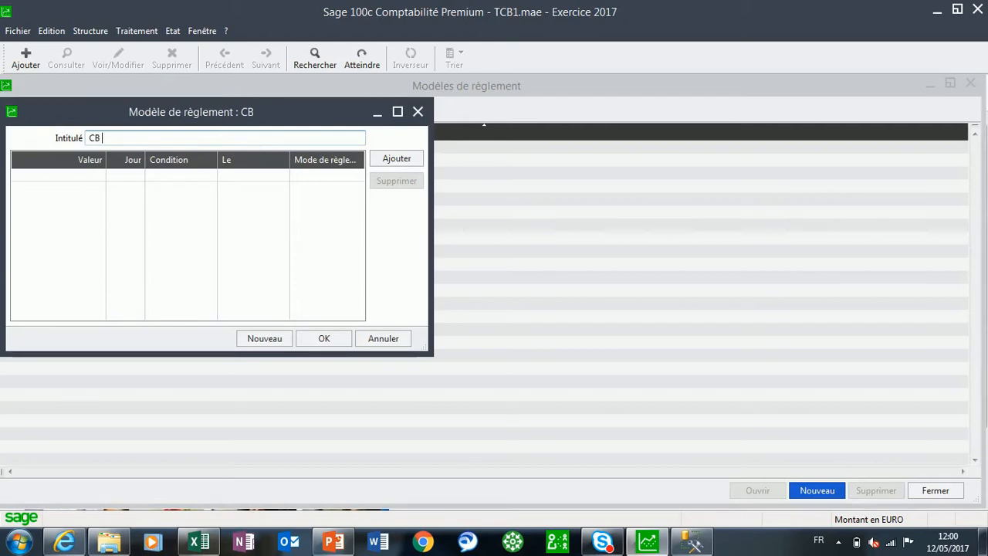
type("C")
key("BackSpace")
key("BackSpace")
key("BackSpace")
key("BackSpace")
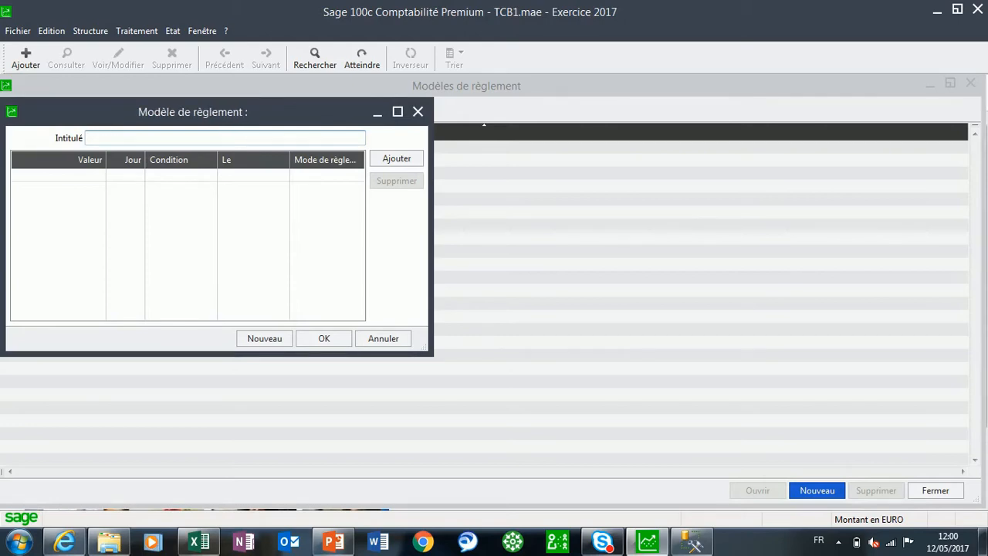
type("Paiement ")
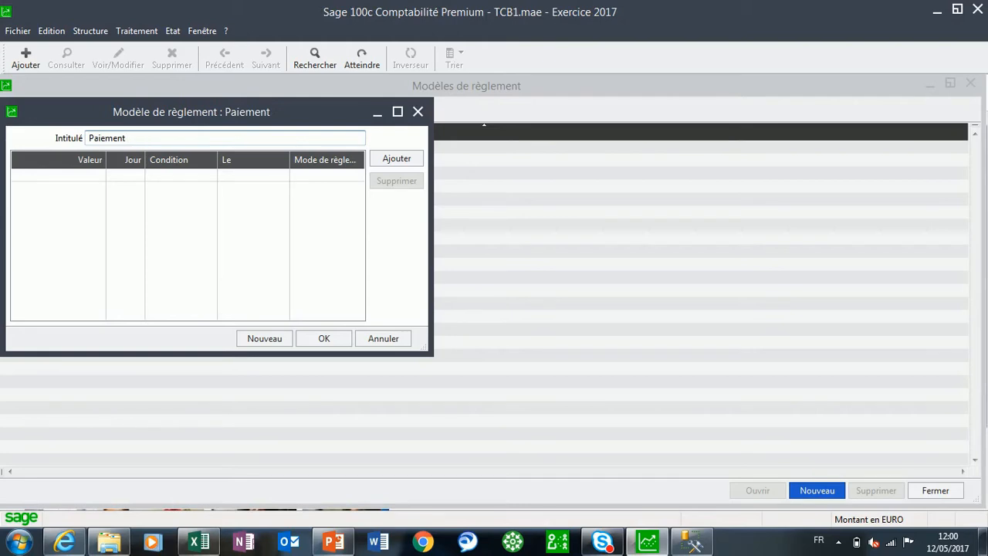
type("Comptant ")
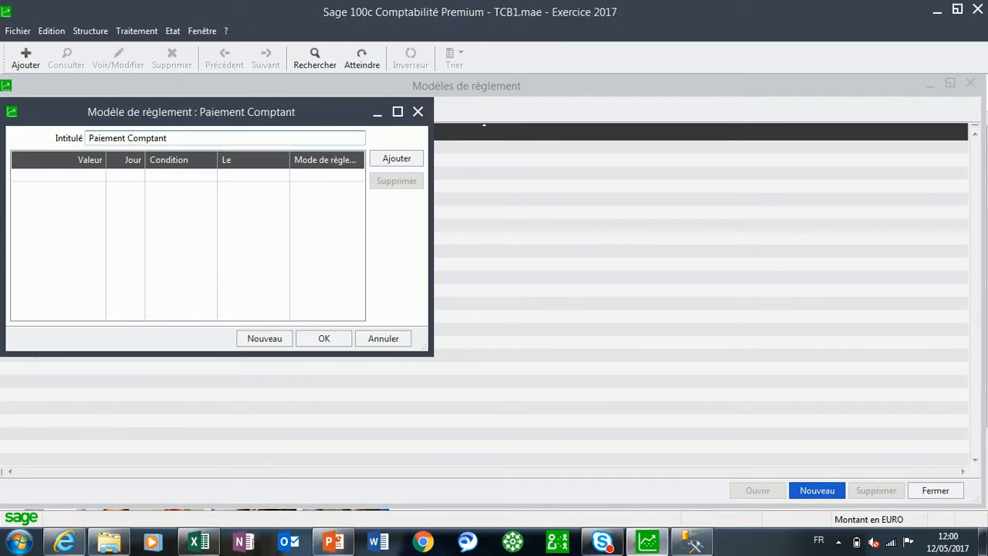
type("CB")
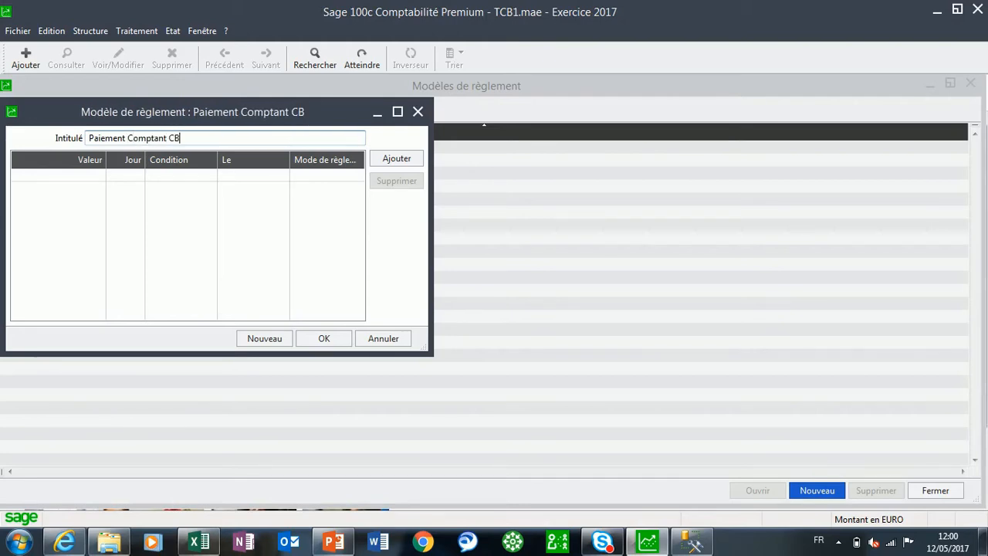
Save the model with one Jour(s) net(s) line paid by Carte bancaire, and start another new payment model
left_click(394, 159)
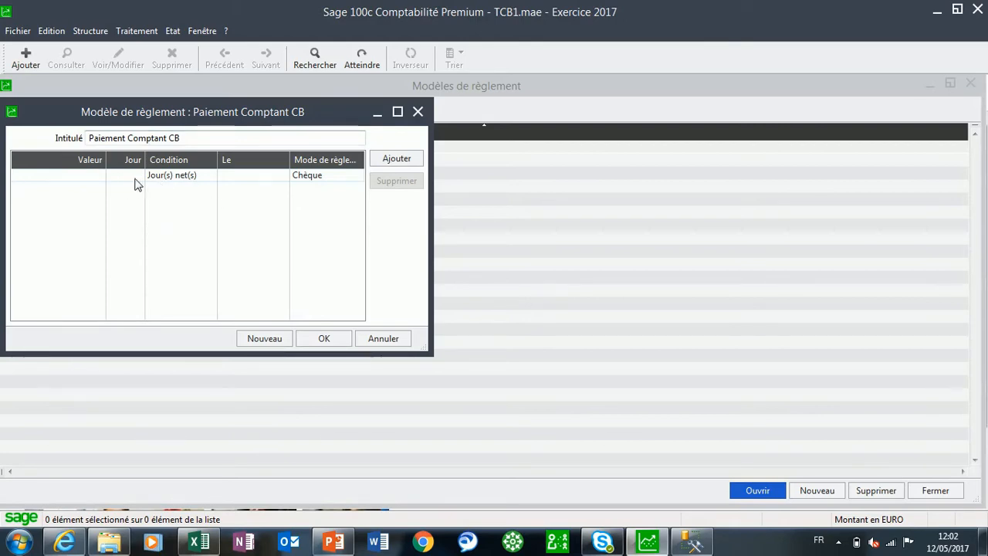
left_click(326, 180)
left_click(327, 180)
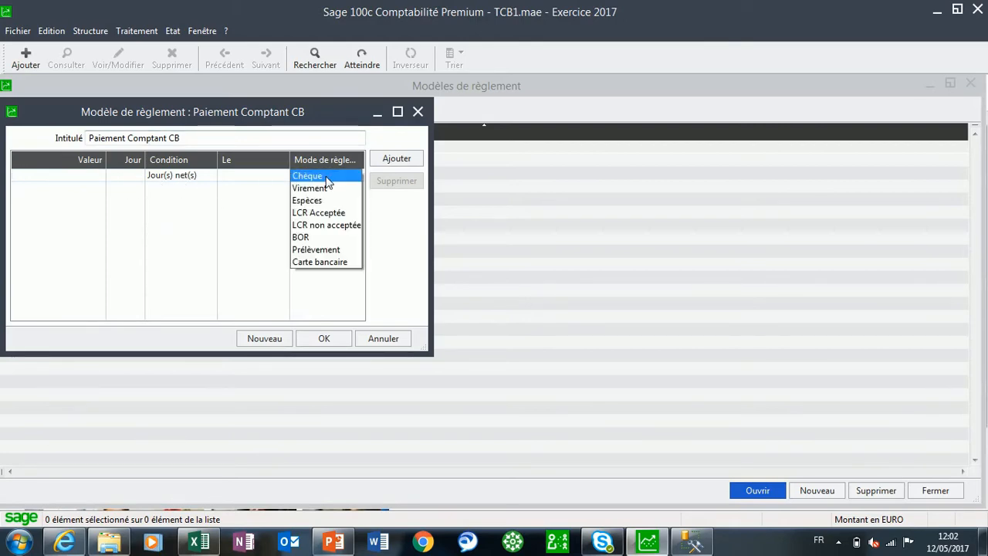
left_click(335, 266)
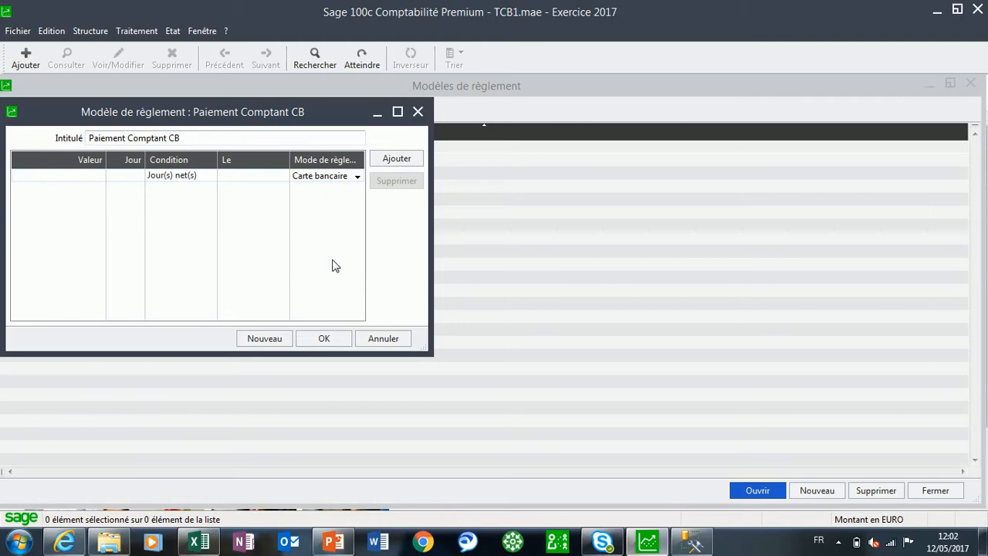
left_click(325, 338)
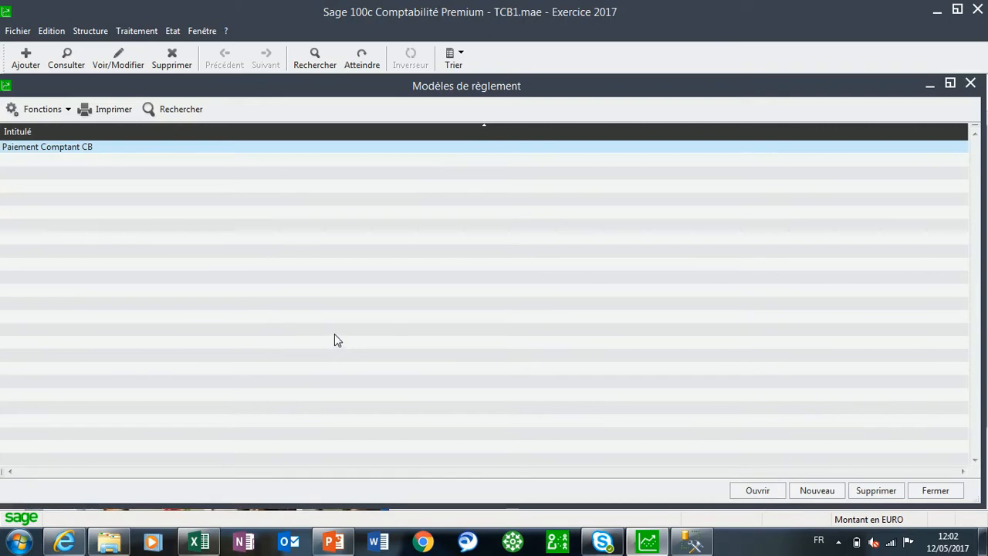
left_click(818, 490)
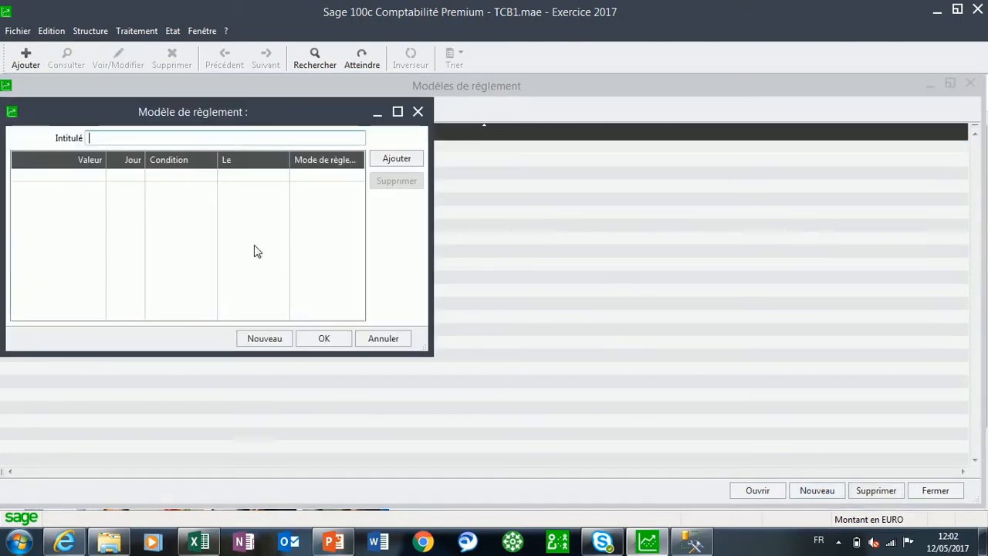
type("Paiem")
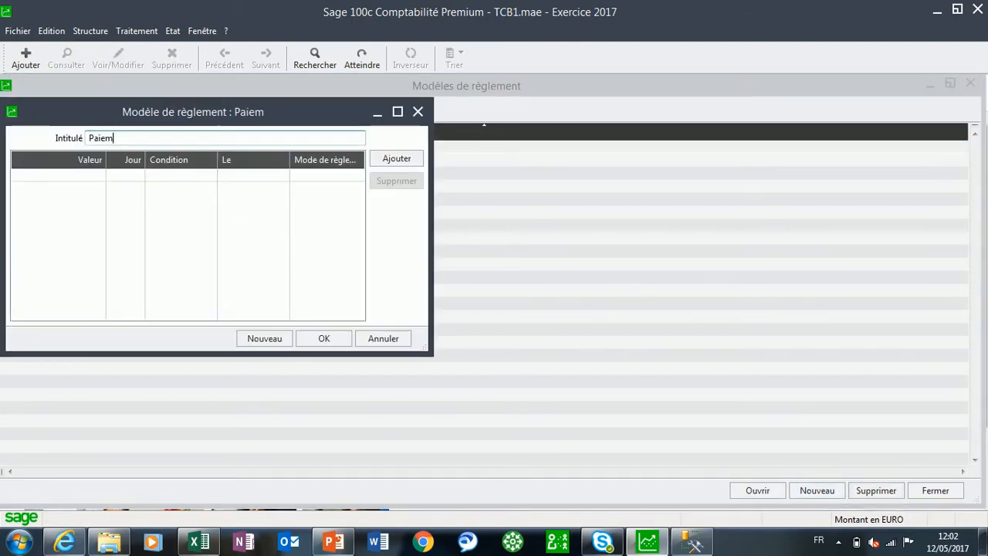
type("ent 2 fois")
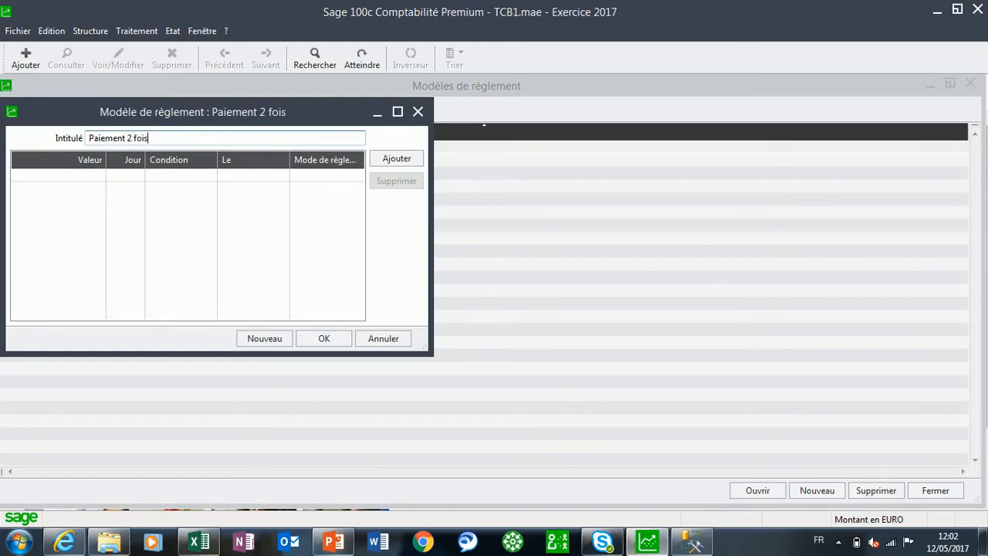
key("BackSpace")
key("BackSpace")
key("BackSpace")
key("BackSpace")
key("BackSpace")
key("BackSpace")
key("BackSpace")
key("BackSpace")
key("BackSpace")
key("BackSpace")
key("BackSpace")
key("BackSpace")
key("BackSpace")
key("BackSpace")
key("BackSpace")
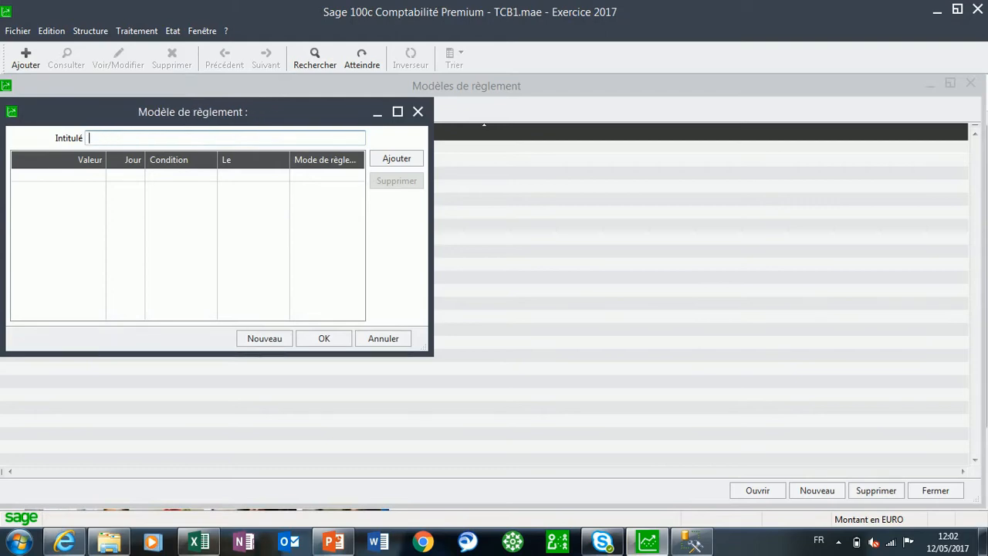
type("Chèque ")
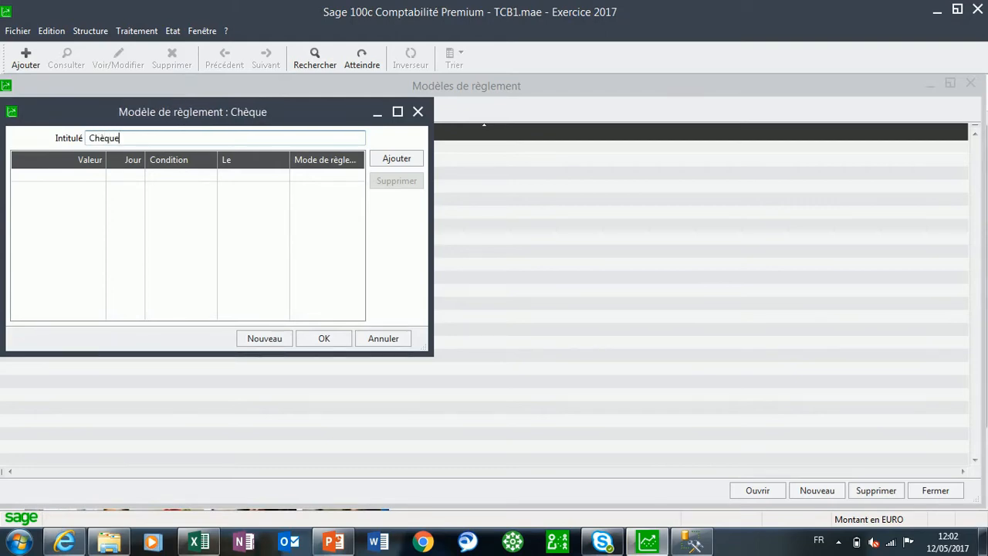
type("3")
key("BackSpace")
key("BackSpace")
key("BackSpace")
key("BackSpace")
key("BackSpace")
key("BackSpace")
key("BackSpace")
key("BackSpace")
Title the new payment model "30% comptant chq et solde 20jrs net"
type("30")
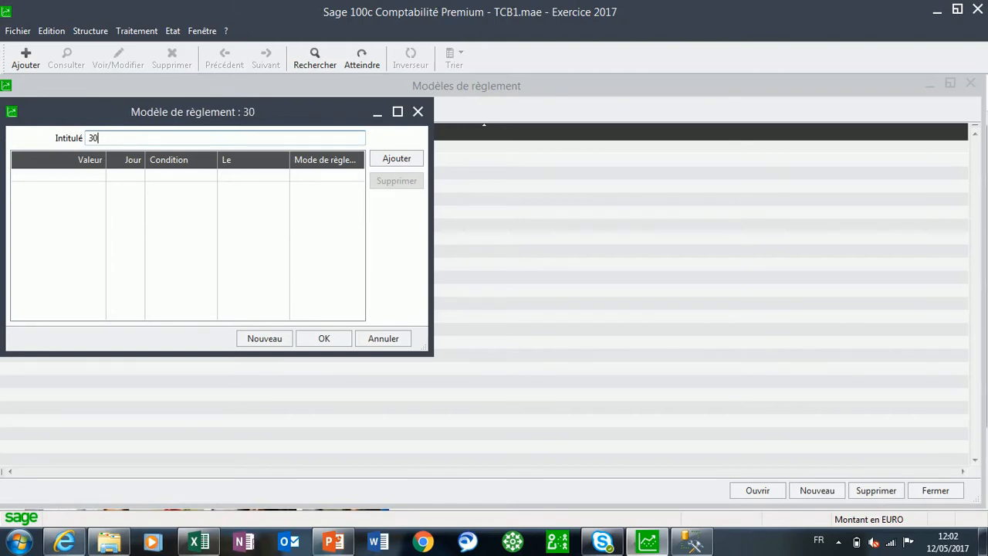
type("% com")
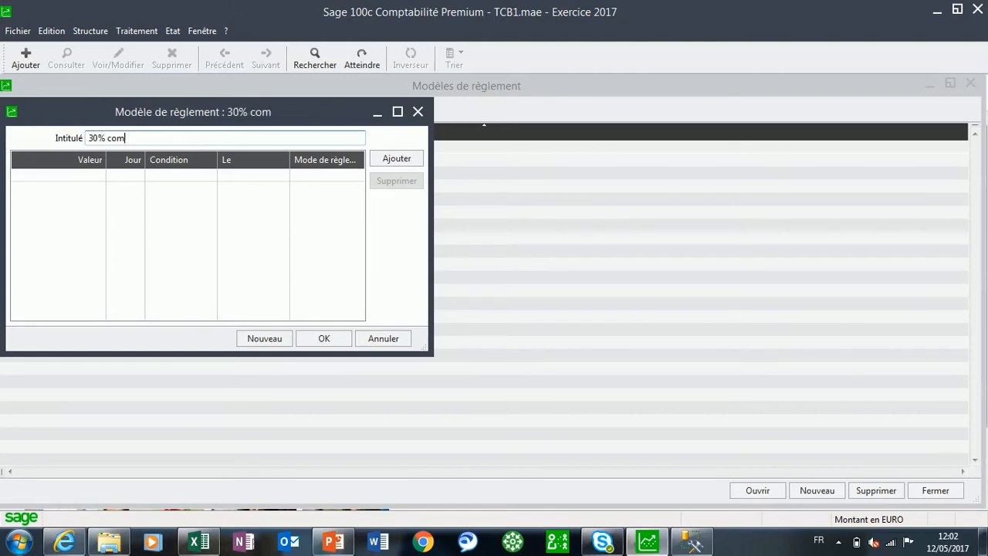
type("ptant chè")
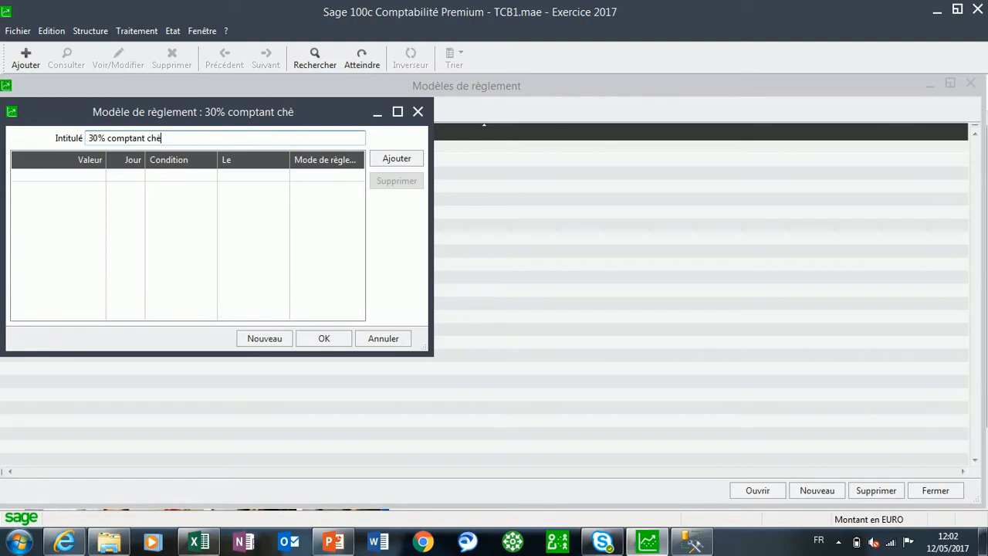
type("que et solde ")
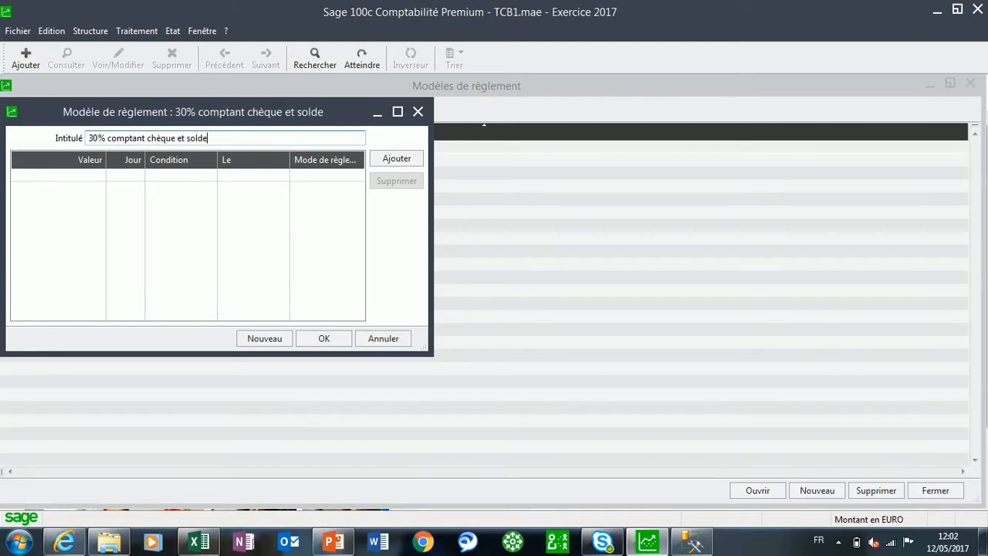
type("20jrs")
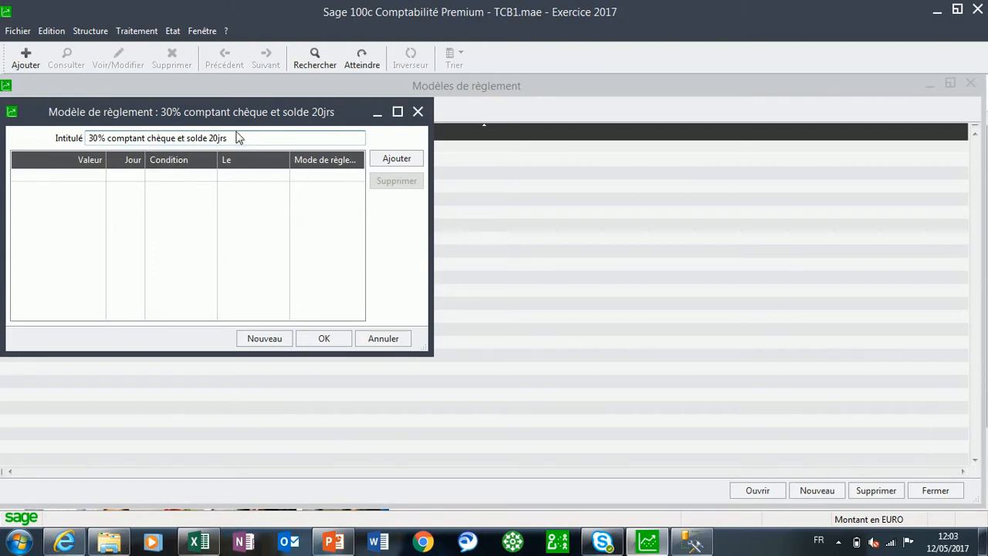
key("BackSpace")
key("BackSpace")
key("BackSpace")
key("BackSpace")
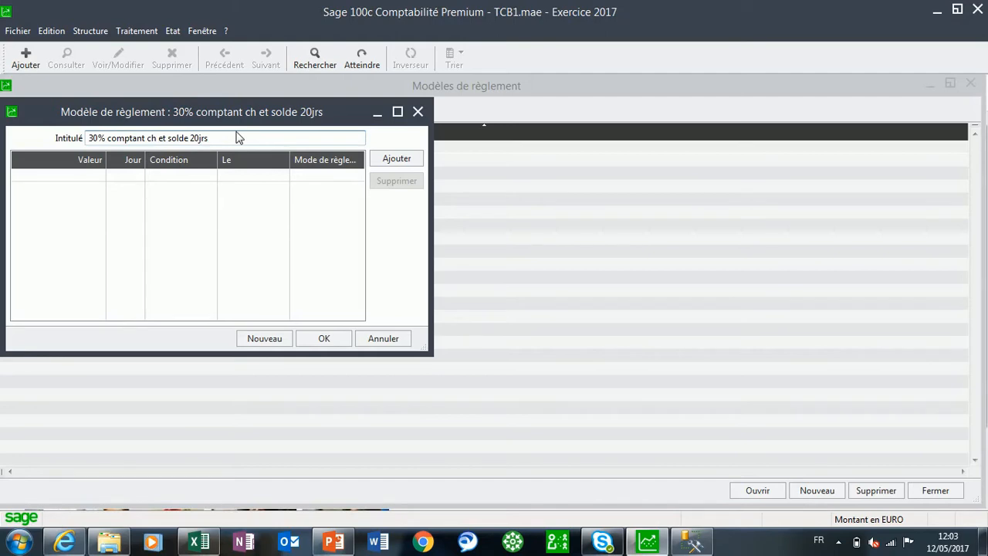
type("q")
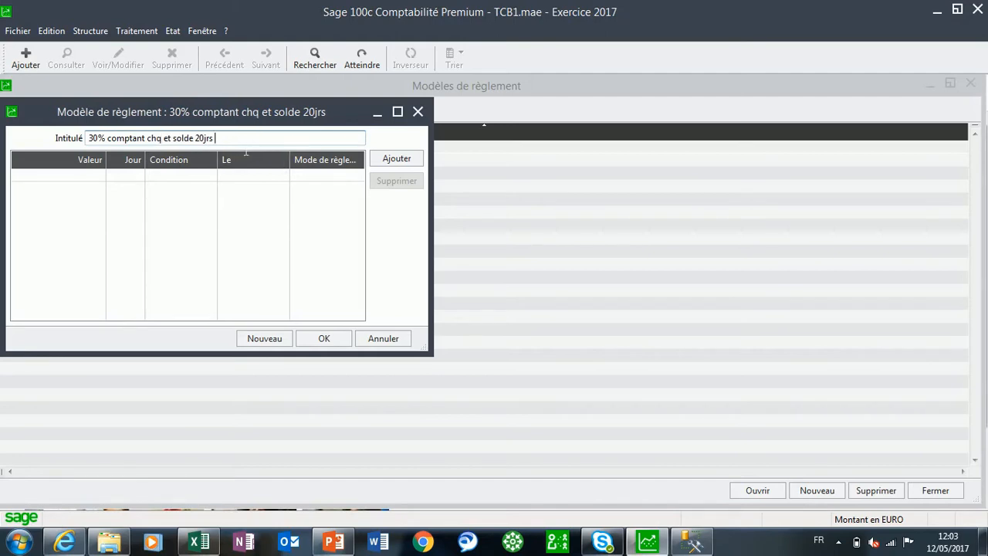
type(" net")
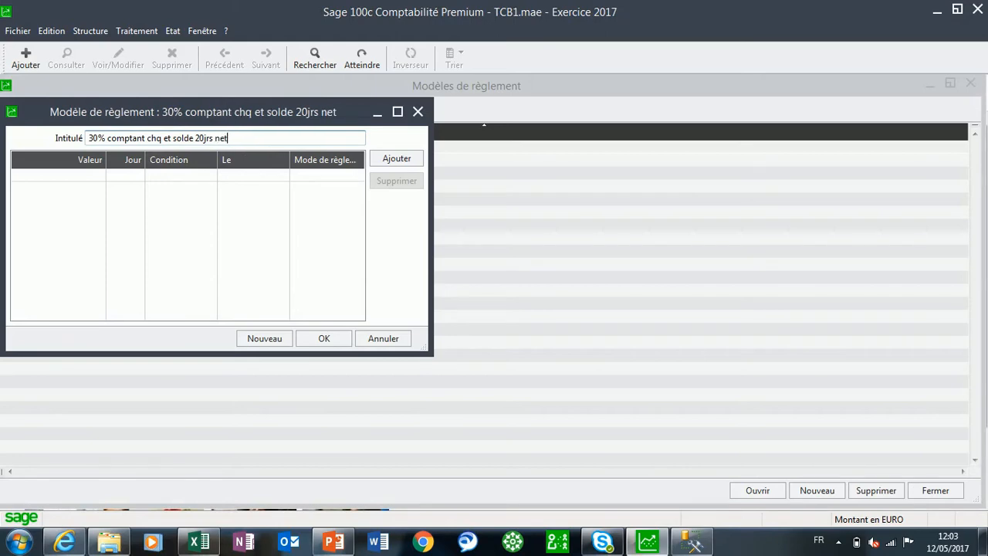
Add a 30% Jour(s) net(s) line paid by Chèque, plus a balance line at 30 Jour(s) net(s) paid by Chèque
left_click(389, 163)
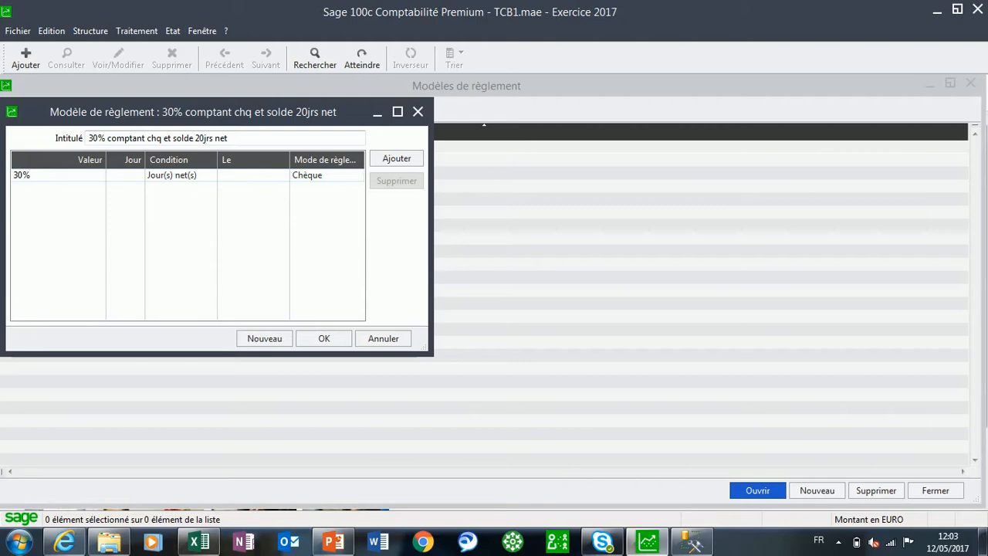
key("Return")
left_click(394, 161)
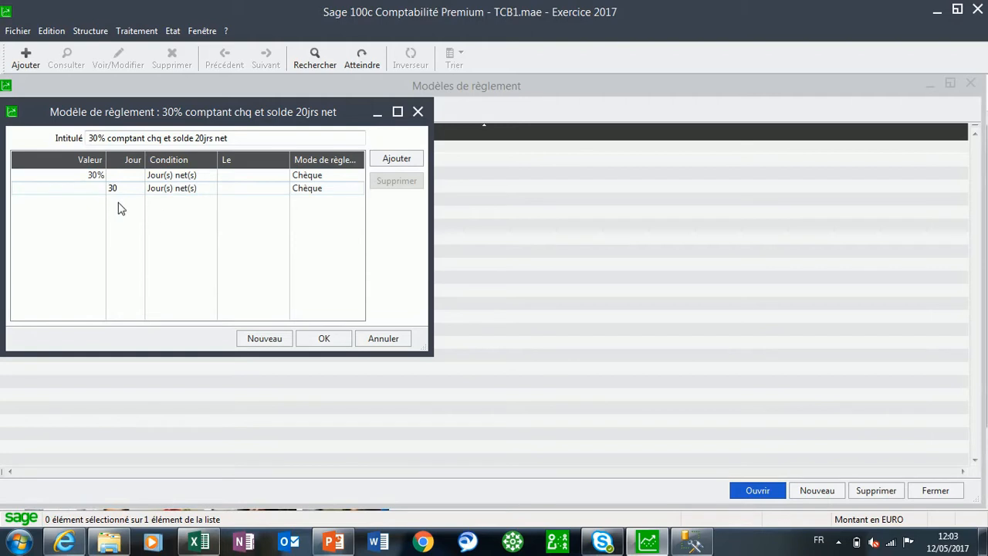
Correct the model's title to "30% comptant chq et solde 30jrs net" and save the model
left_click(198, 139)
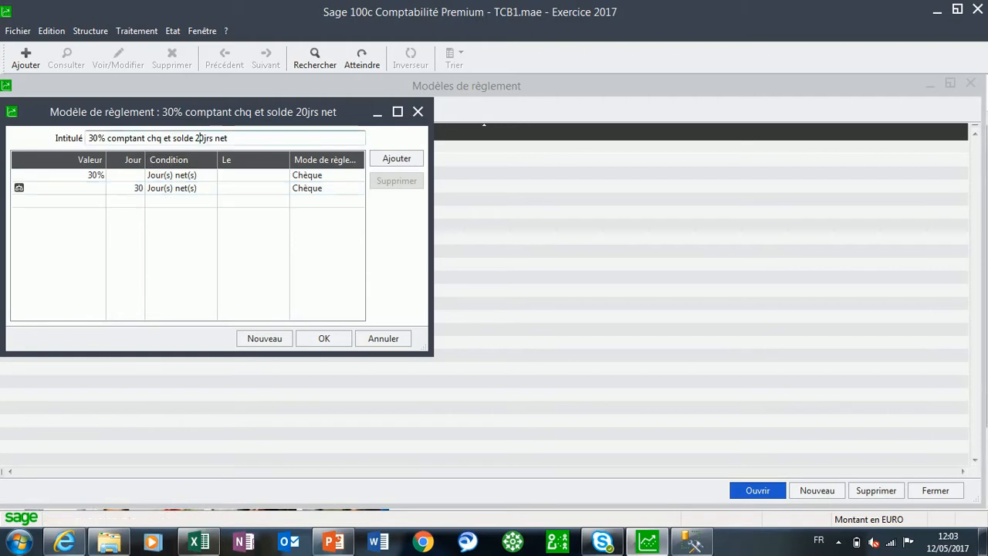
key("BackSpace")
type("3")
left_click(324, 338)
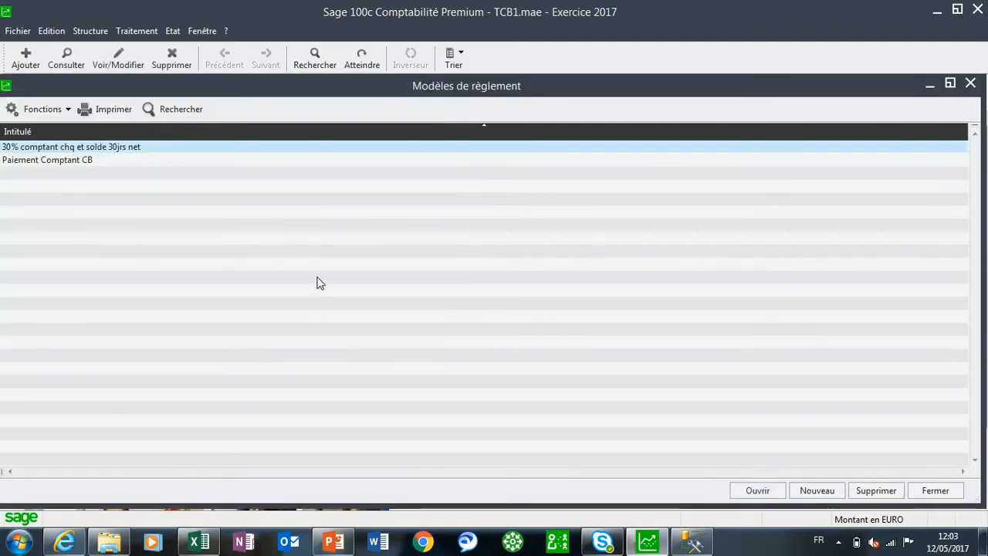
Create a new payment model titled "15 jrs net Prélèvement"
left_click(818, 491)
type("15")
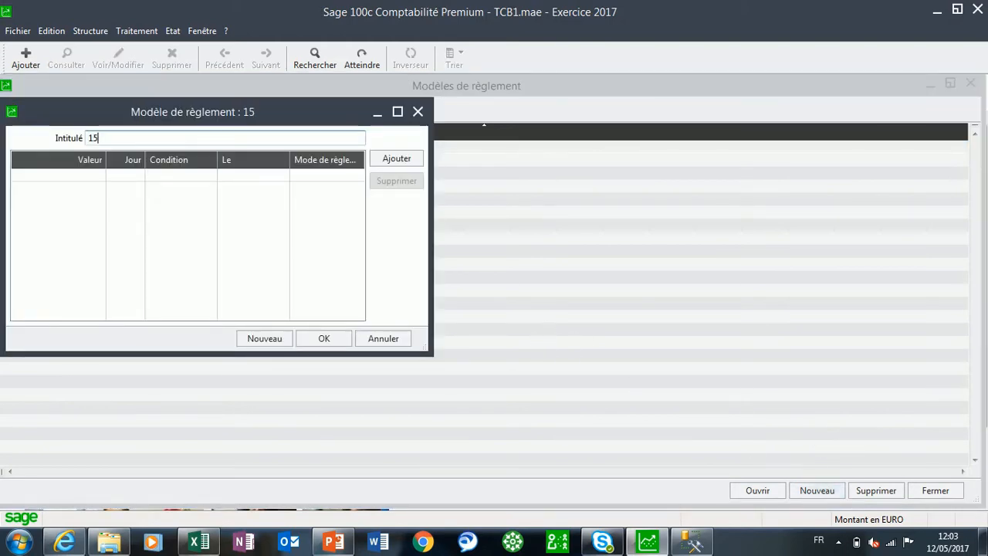
type(" j")
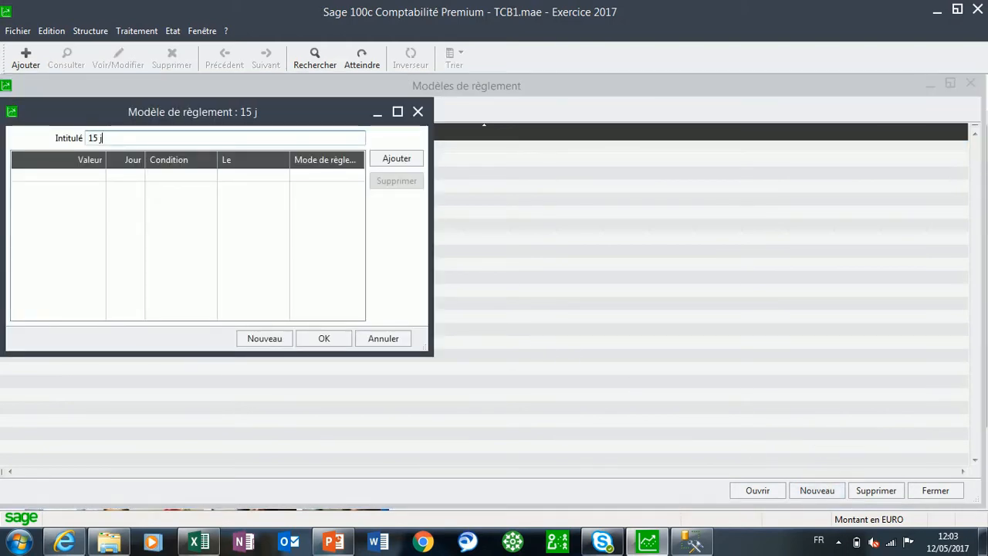
type("rs net ")
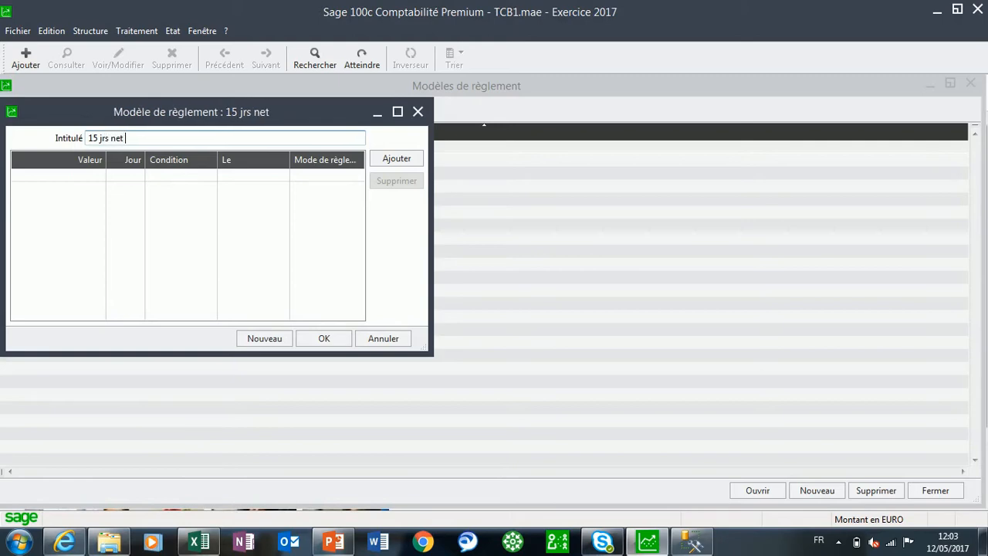
type("Prélèvement")
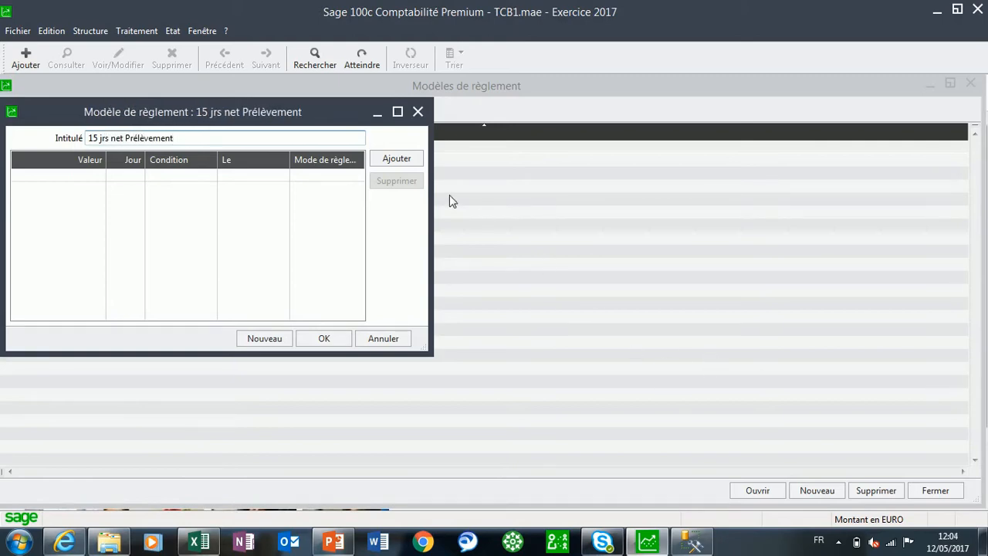
Add a line of 15 Jour(s) net(s) paid by Prélèvement to the model and save it
left_click(396, 159)
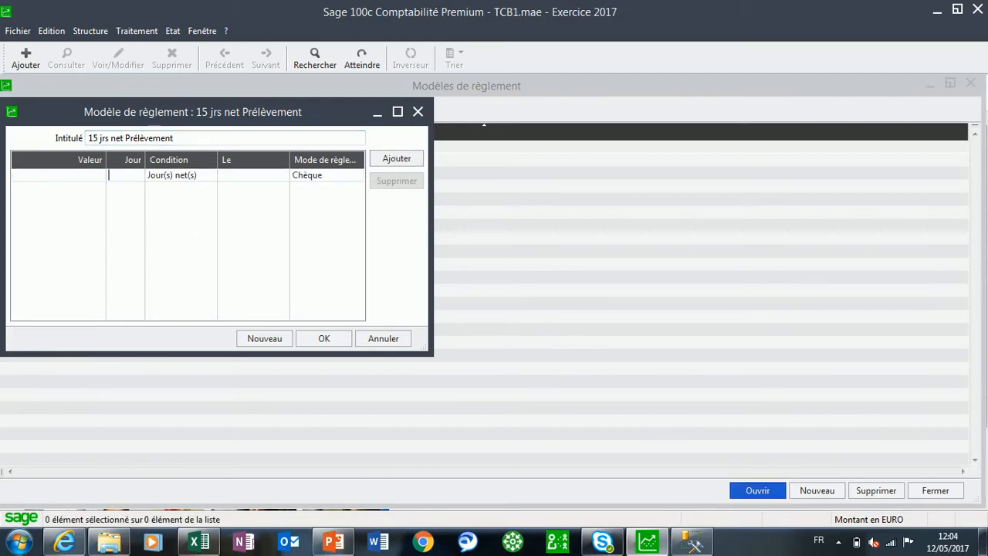
left_click(112, 174)
type("15")
left_click(322, 179)
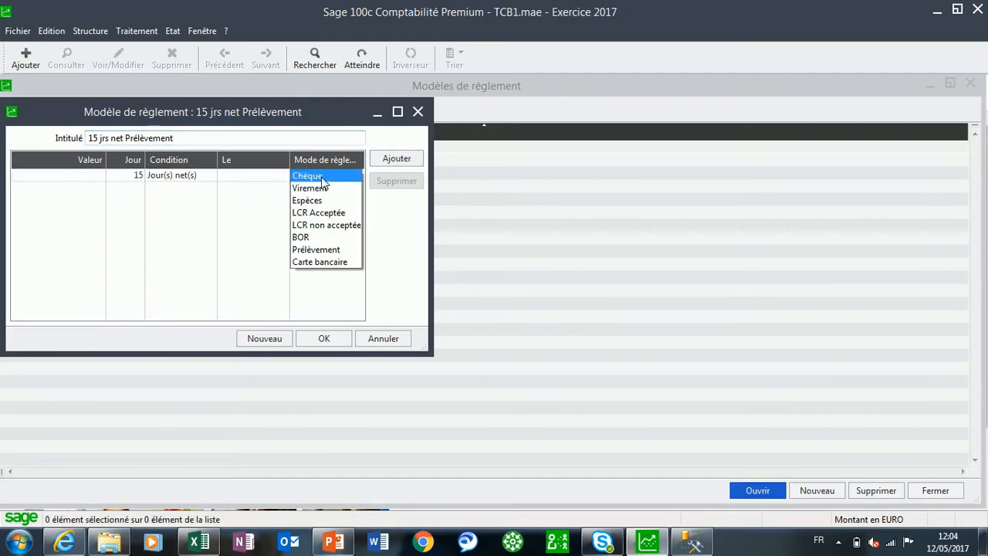
left_click(332, 250)
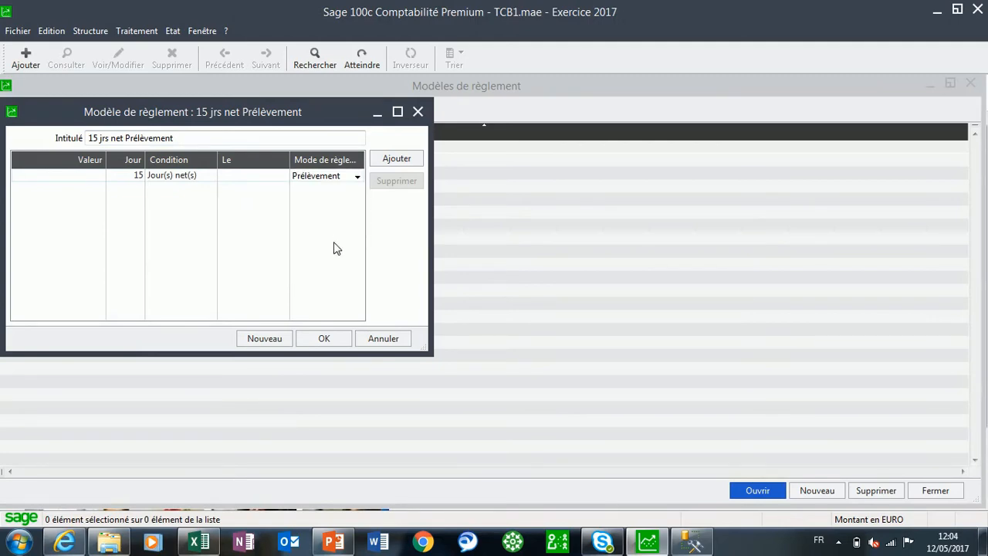
left_click(324, 338)
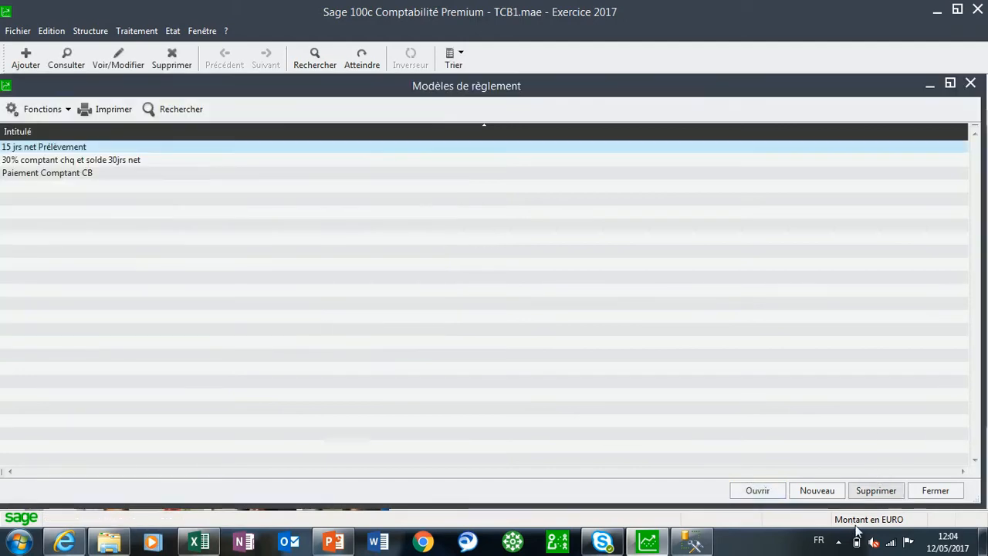
Create a new payment model titled "30 jrs net Virements"
left_click(817, 490)
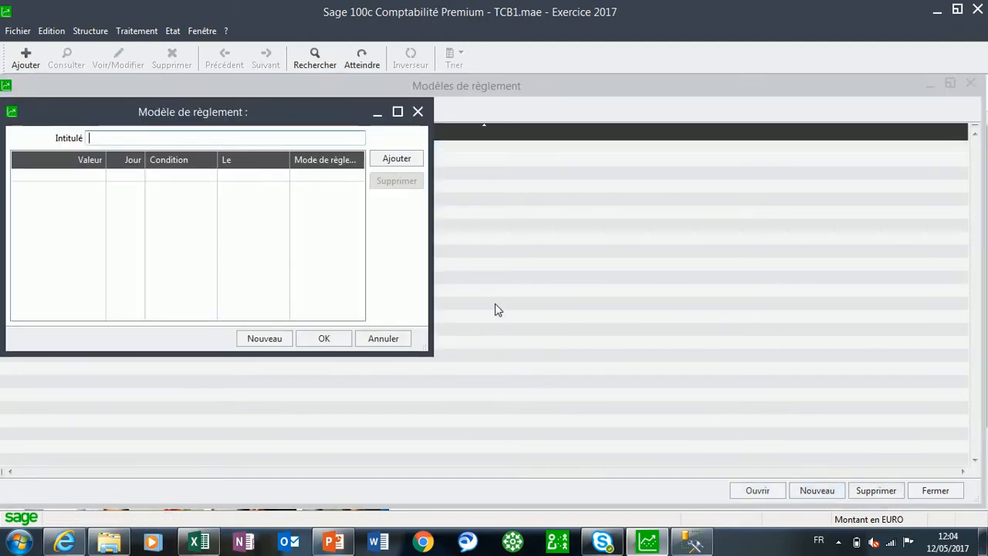
type("3")
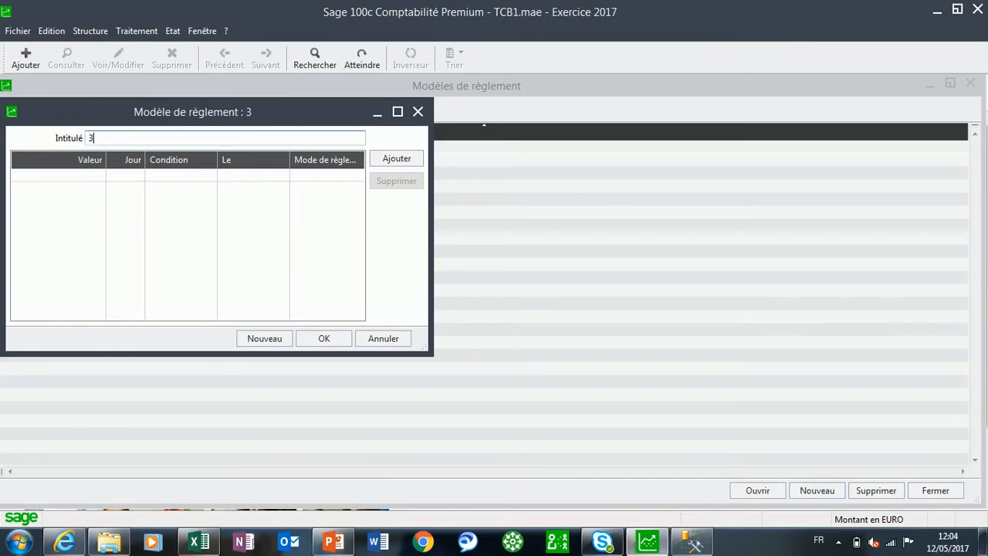
type("0 jrs")
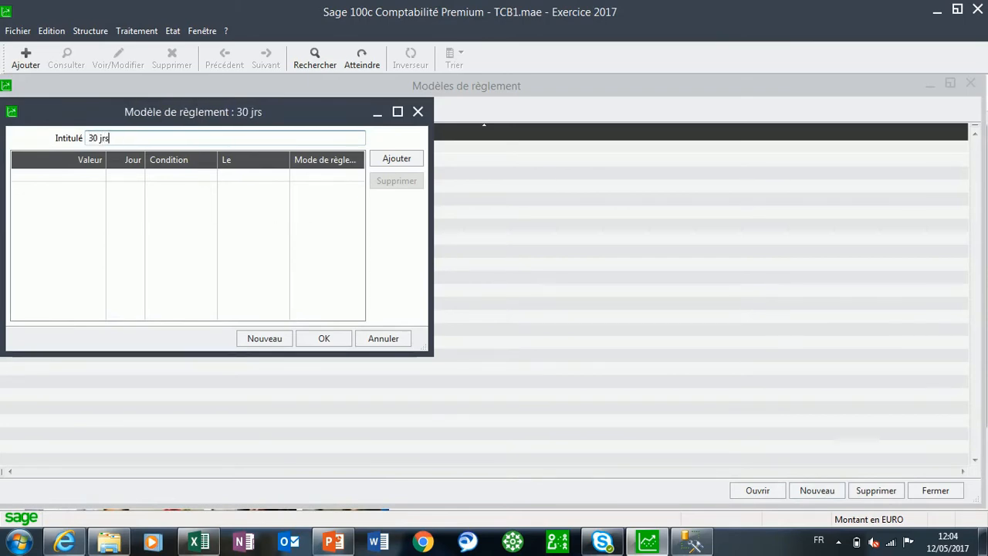
type(" net Virements")
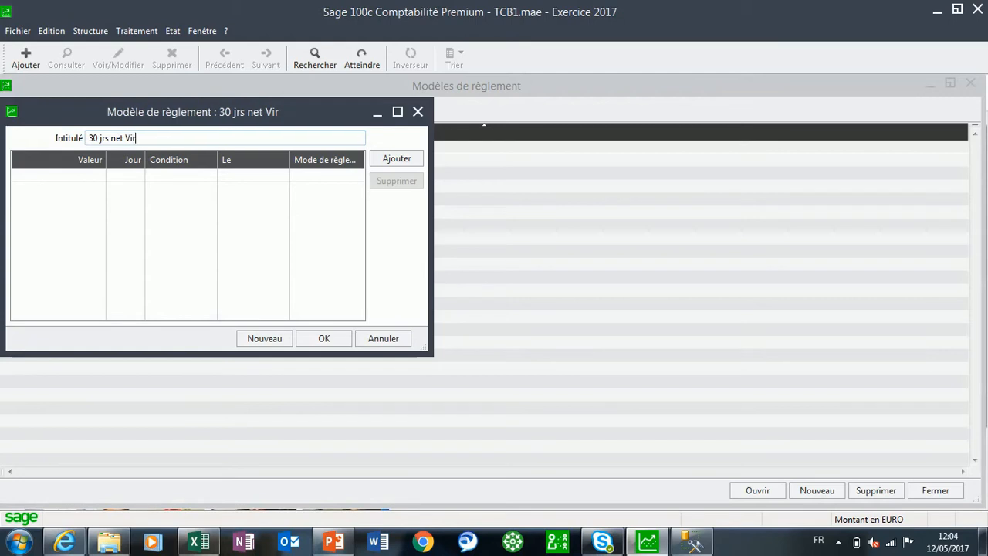
Add a line of 30 Jour(s) net(s) paid by Virement to the model and save it
left_click(397, 158)
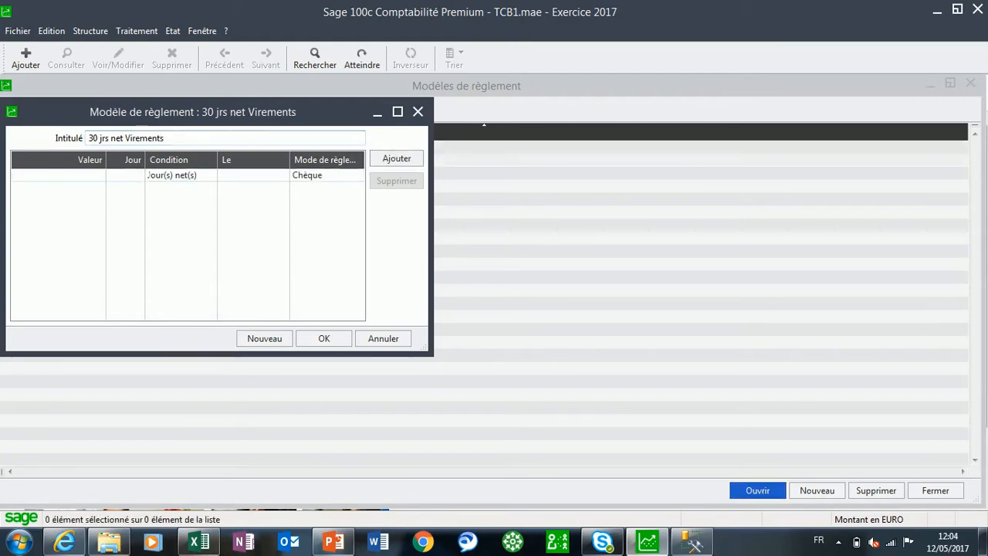
type("30")
left_click(314, 176)
left_click(311, 188)
left_click(324, 338)
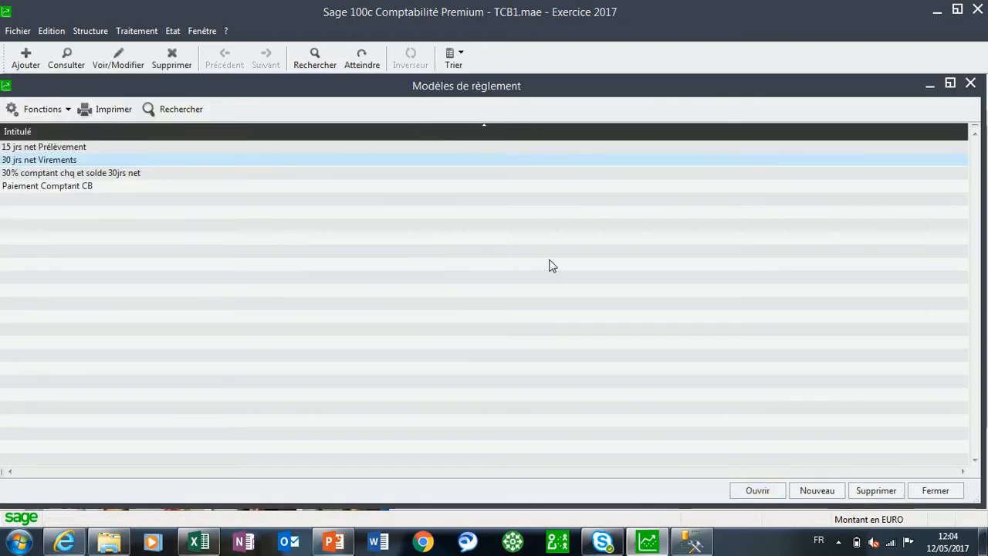
Create a new payment model titled "Chèque 30 jrs fin de mois le 10"
left_click(819, 490)
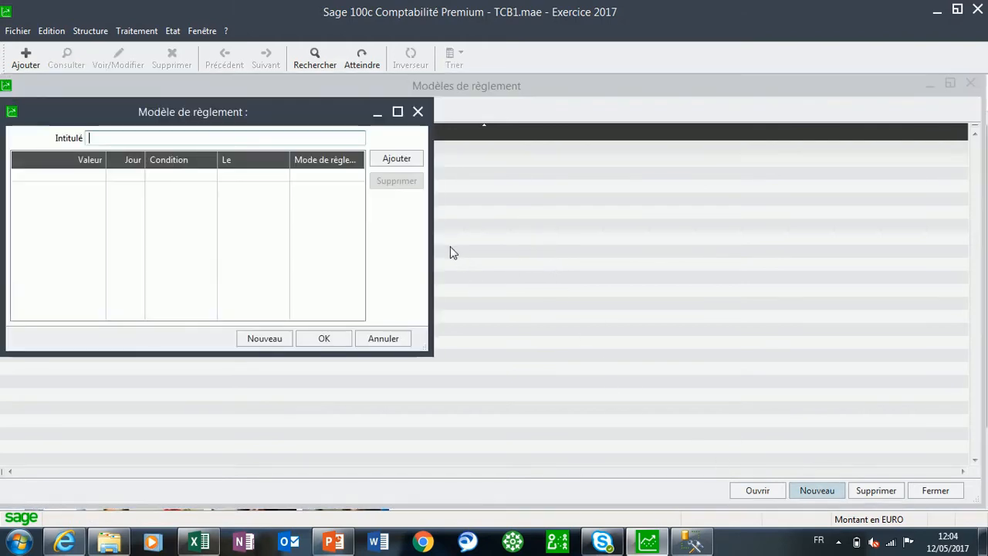
type("C")
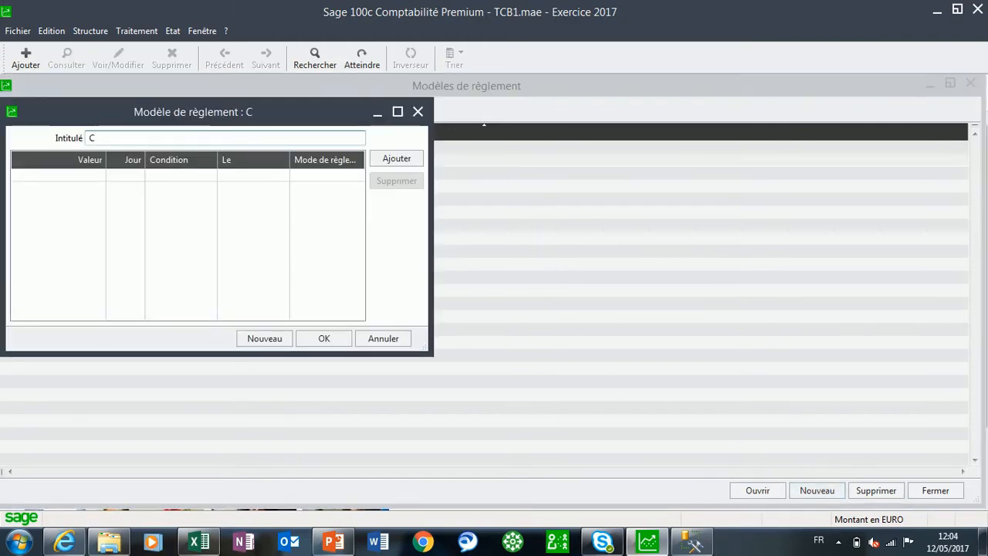
type("hèque 30")
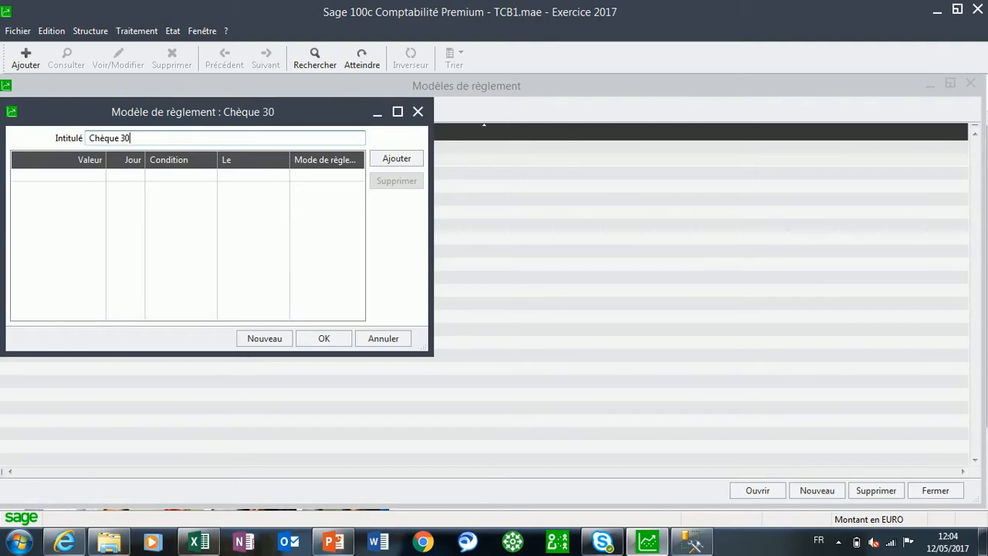
type(" jrs")
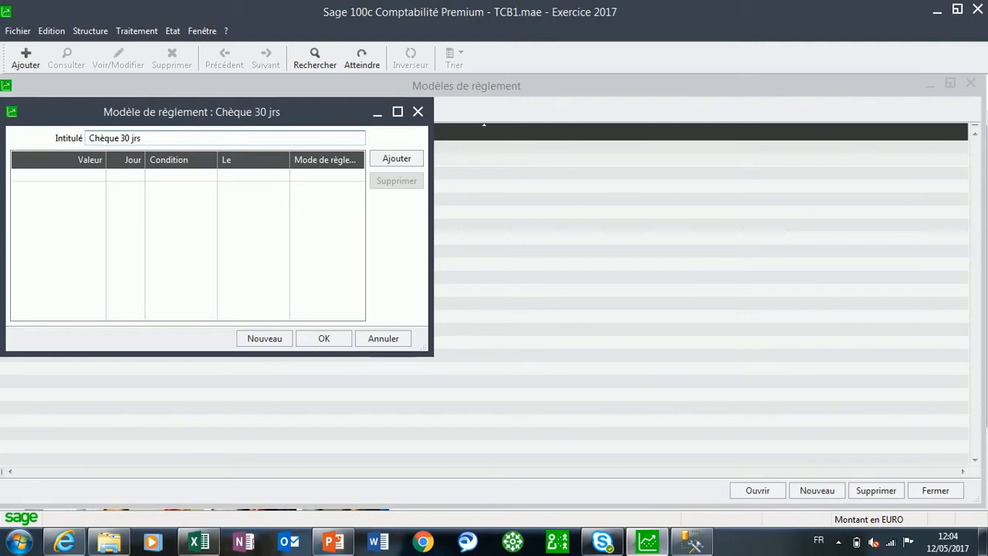
type(" fin ")
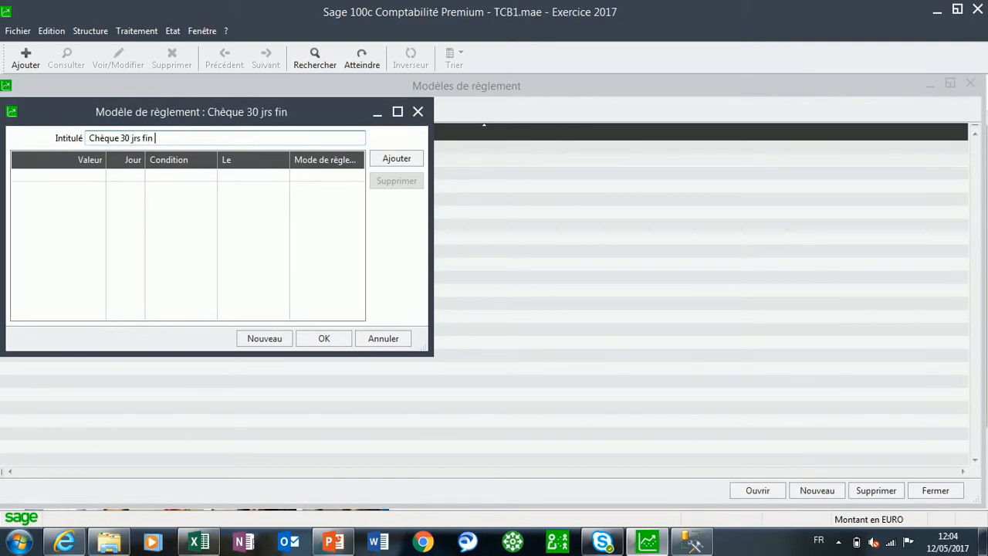
type("de mois le 10")
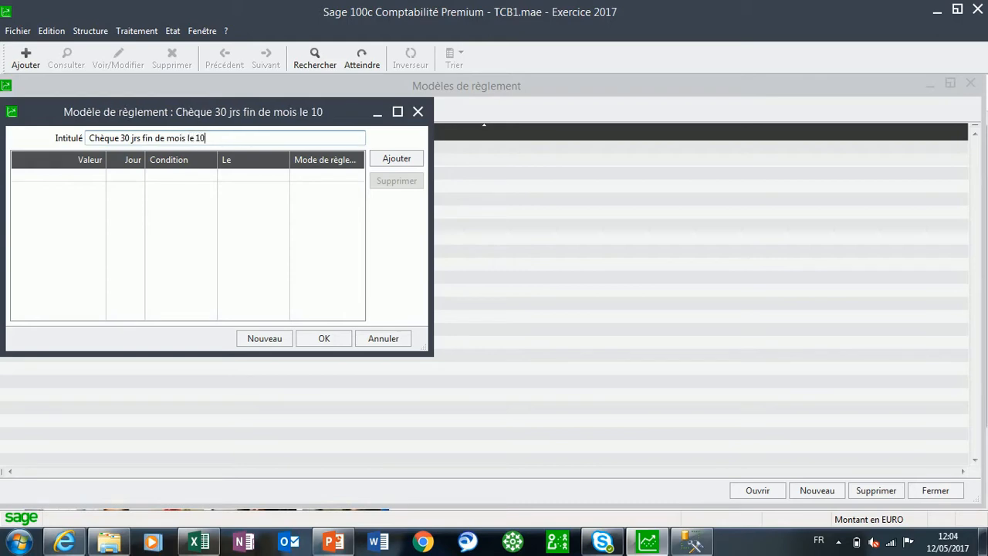
Add a Chèque line to the model with 30 days, the condition Fin mois, and 10 as the payment day
left_click(398, 161)
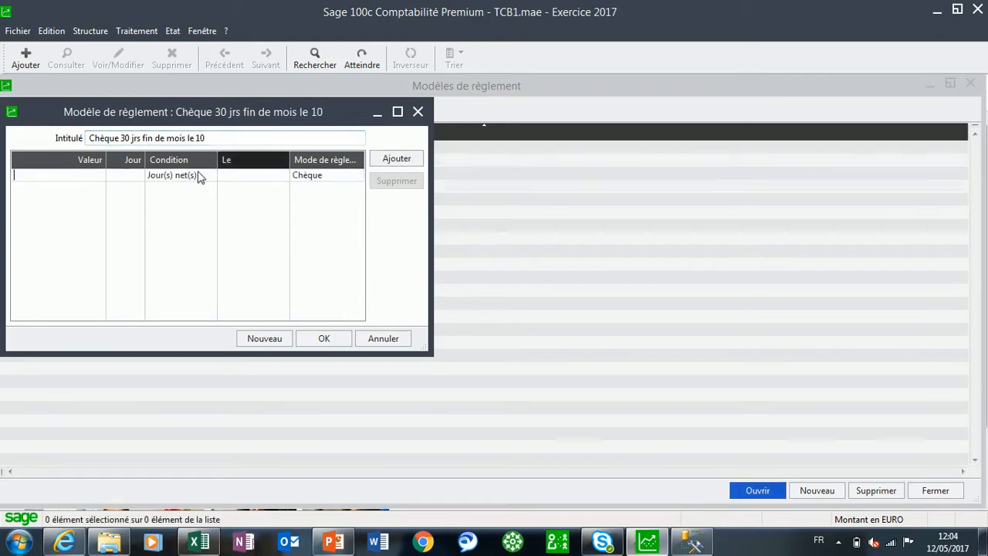
left_click(133, 182)
type("3")
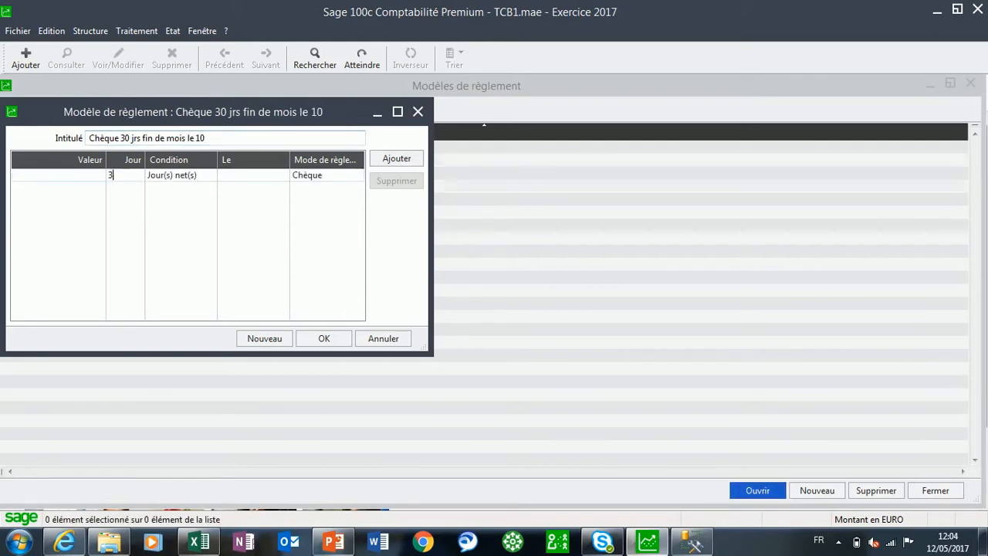
type("0")
left_click(172, 176)
left_click(201, 177)
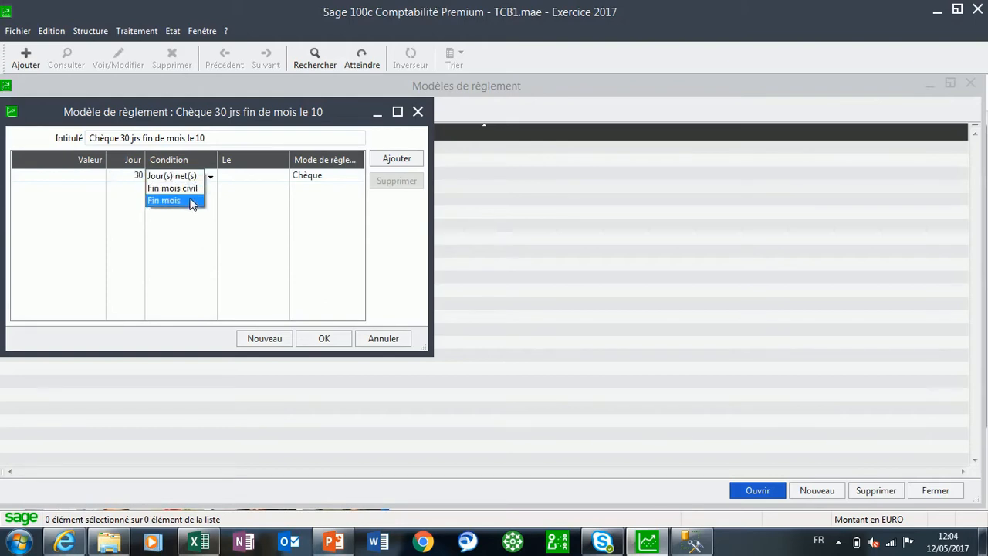
left_click(192, 200)
left_click(254, 177)
type("10")
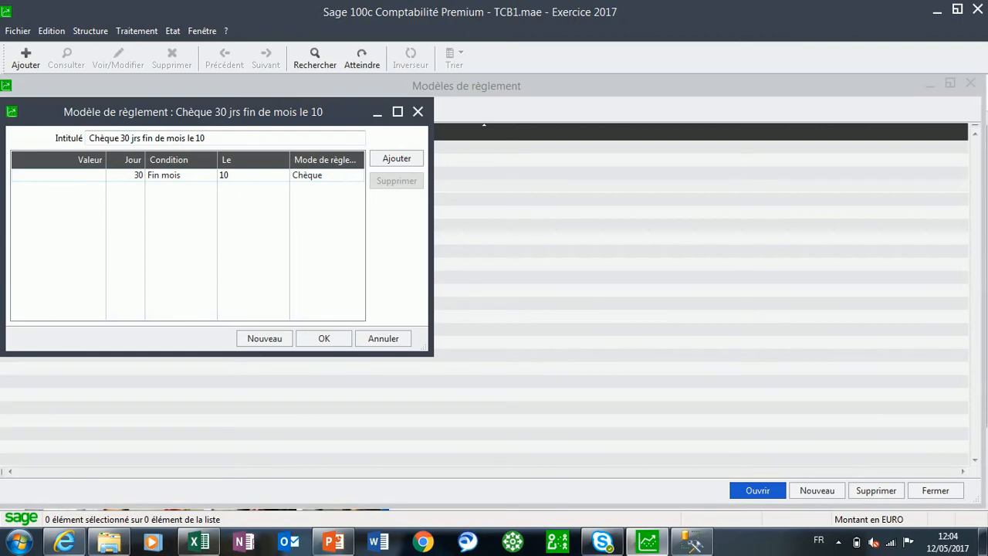
Review the available payment conditions on the line, keep Fin mois, and save the model
left_click(192, 178)
left_click(193, 183)
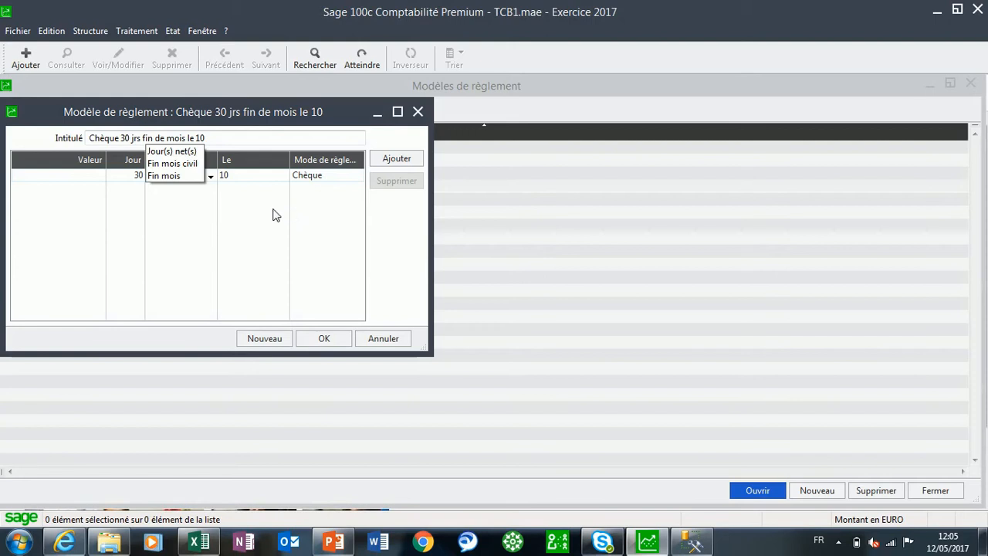
left_click(190, 177)
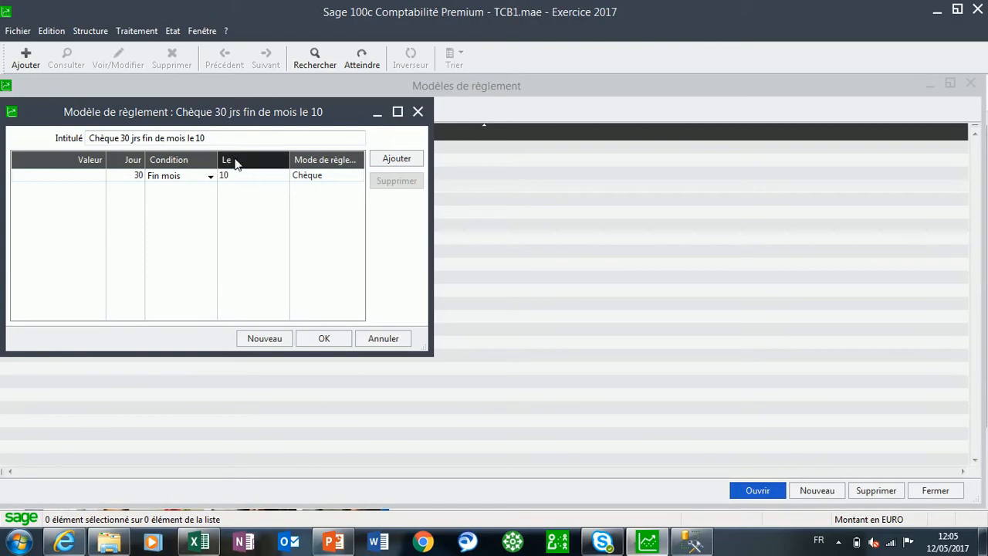
left_click(334, 339)
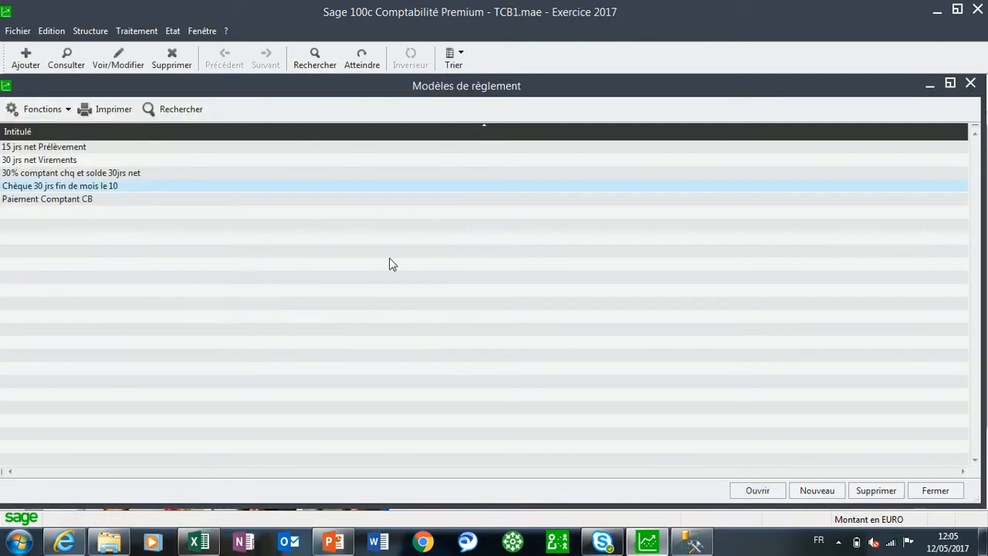
Create a new payment model titled "30 jrs nets Chèque"
left_click(820, 492)
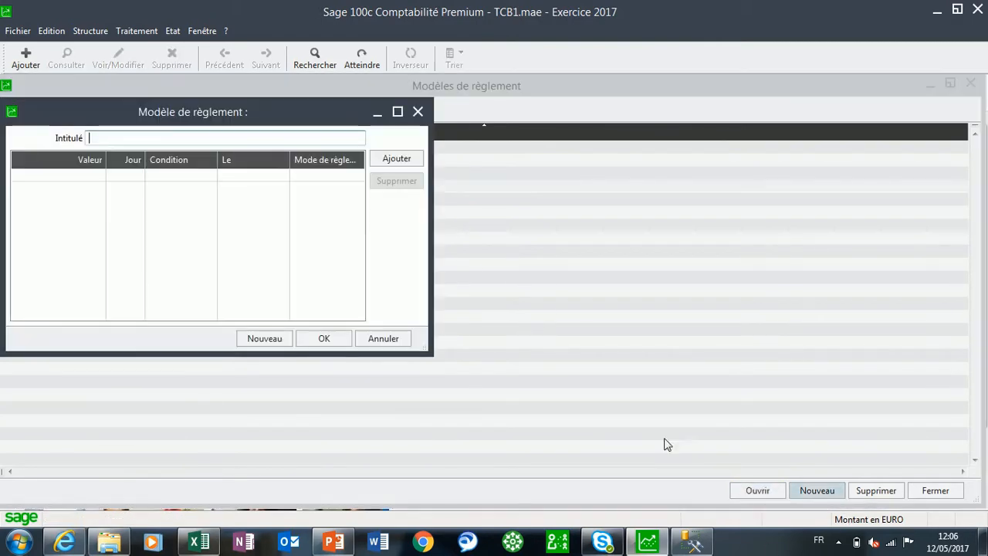
type("30 ")
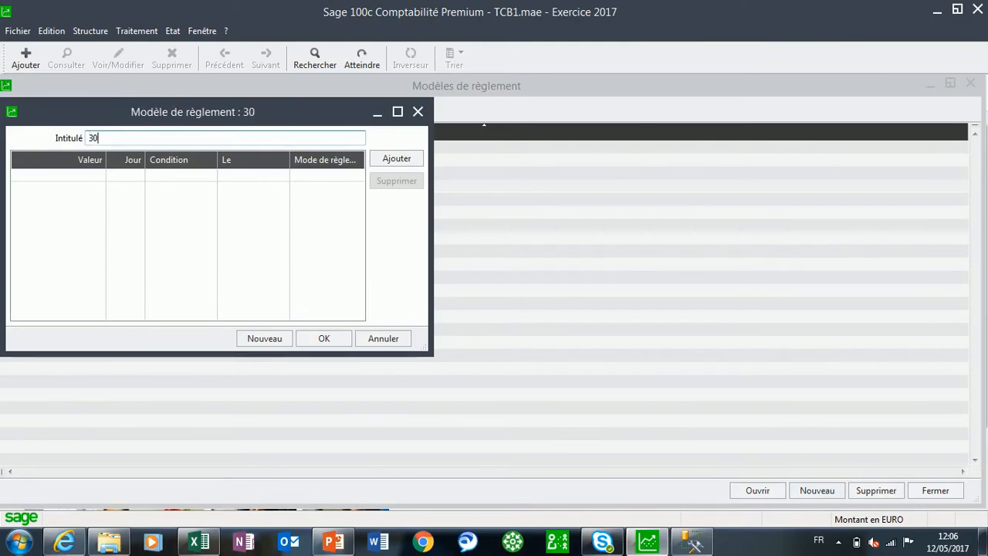
type("jrs net")
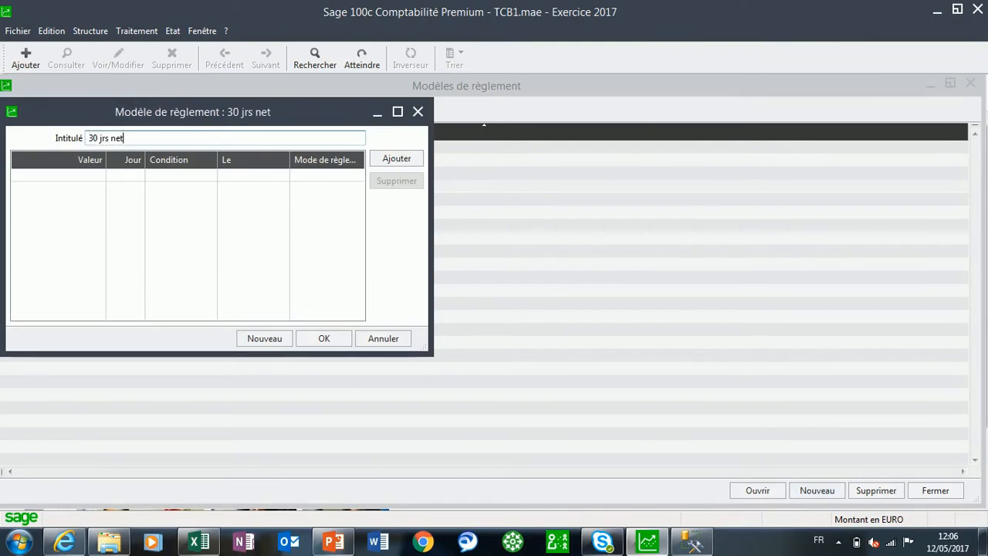
type("s Ch")
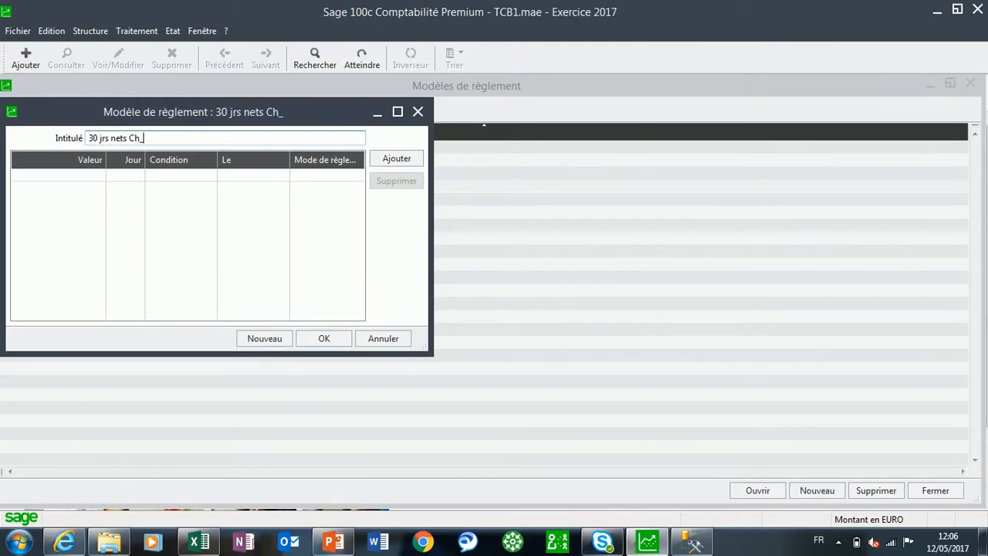
type("èque")
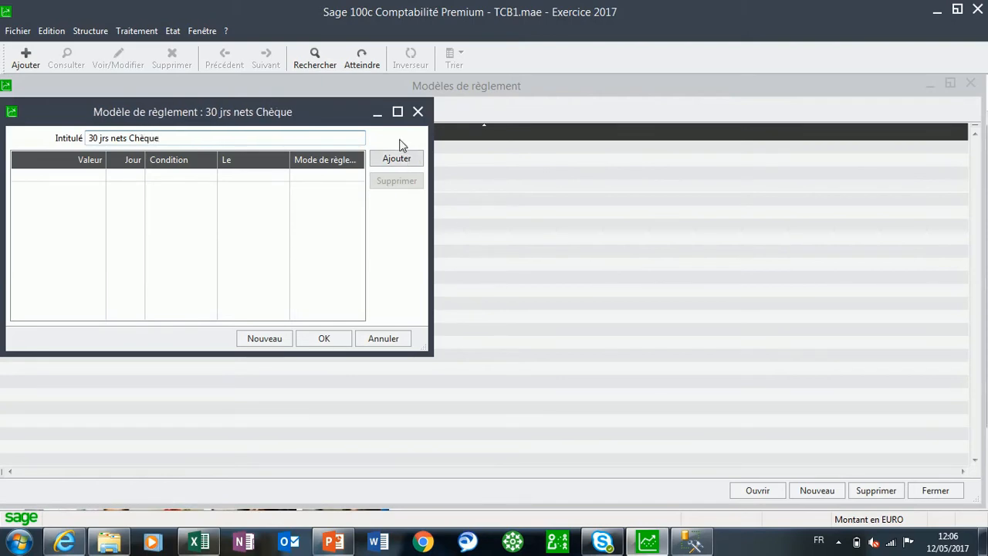
Add a line of 30 Jour(s) net(s) paid by Chèque, save the model and close the payment model list
left_click(396, 162)
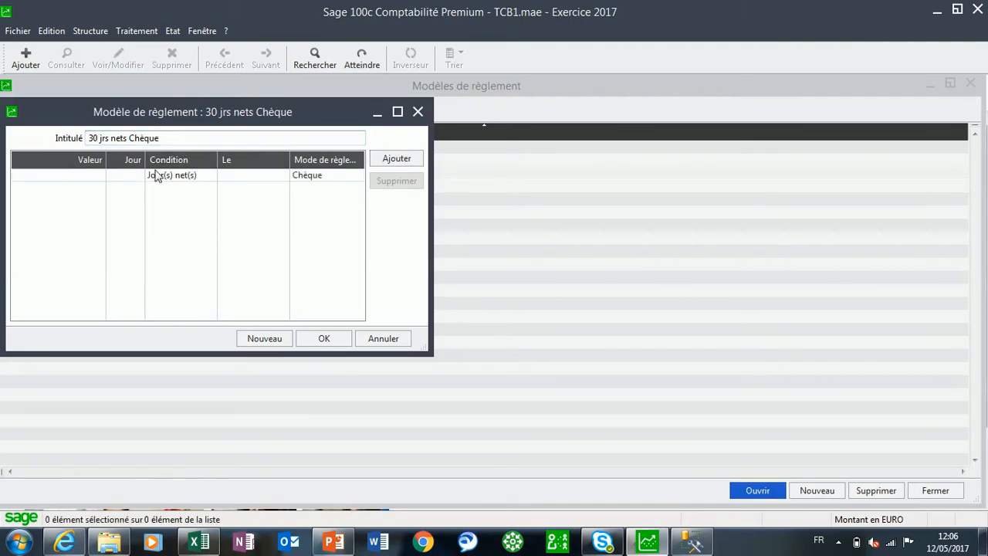
type("30")
left_click(324, 340)
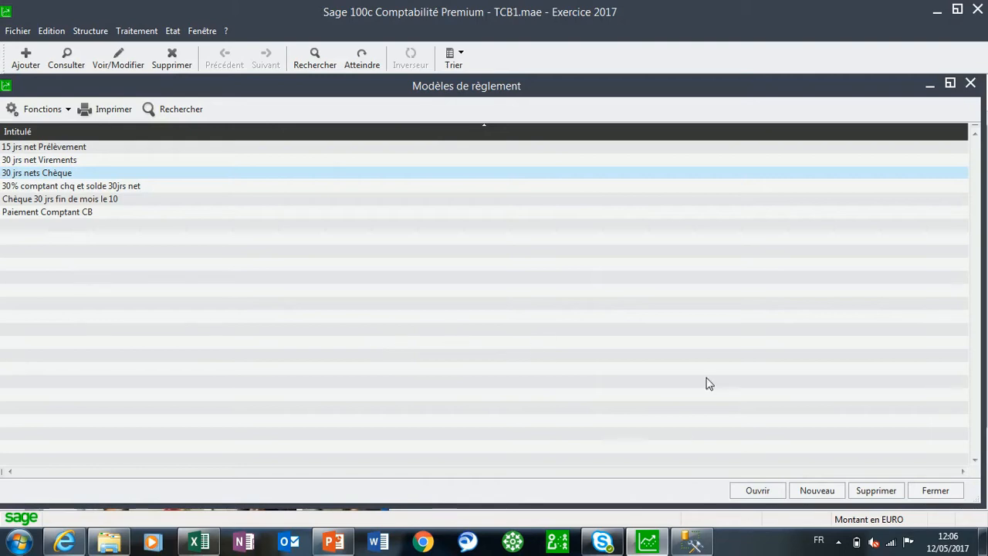
left_click(935, 491)
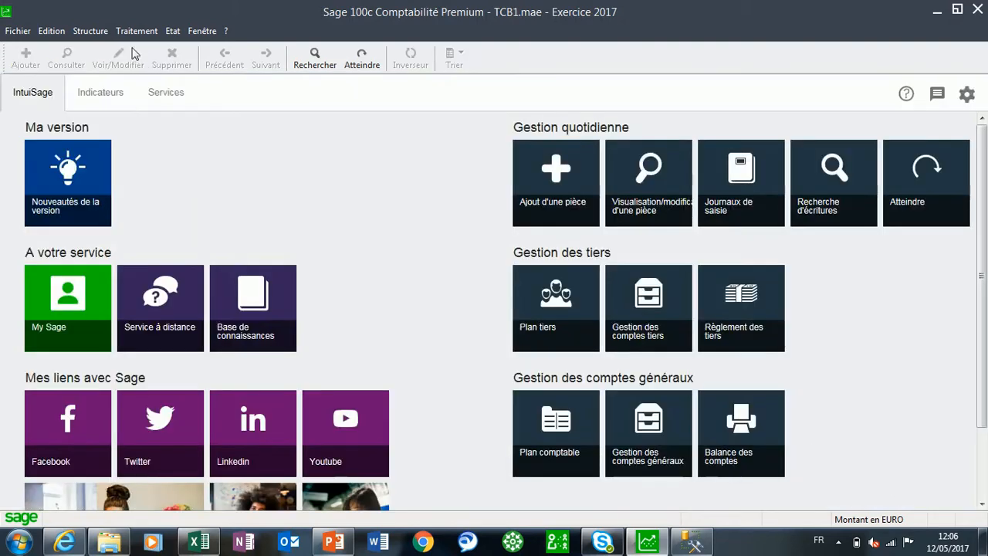
Create a new third-party account in the Plan tiers with the code CHALEURBOIS, keeping the type Client
left_click(90, 31)
left_click(108, 103)
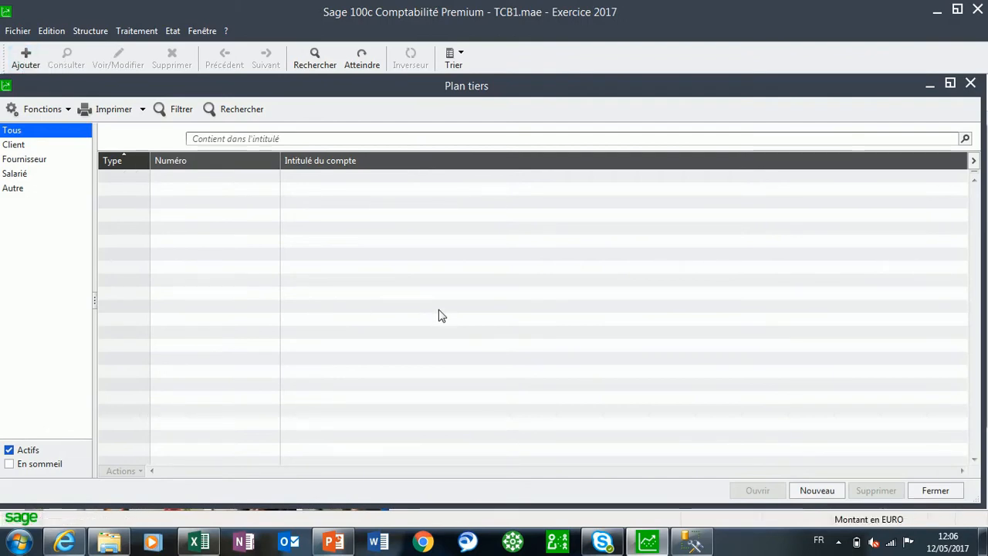
key("ctrl+j")
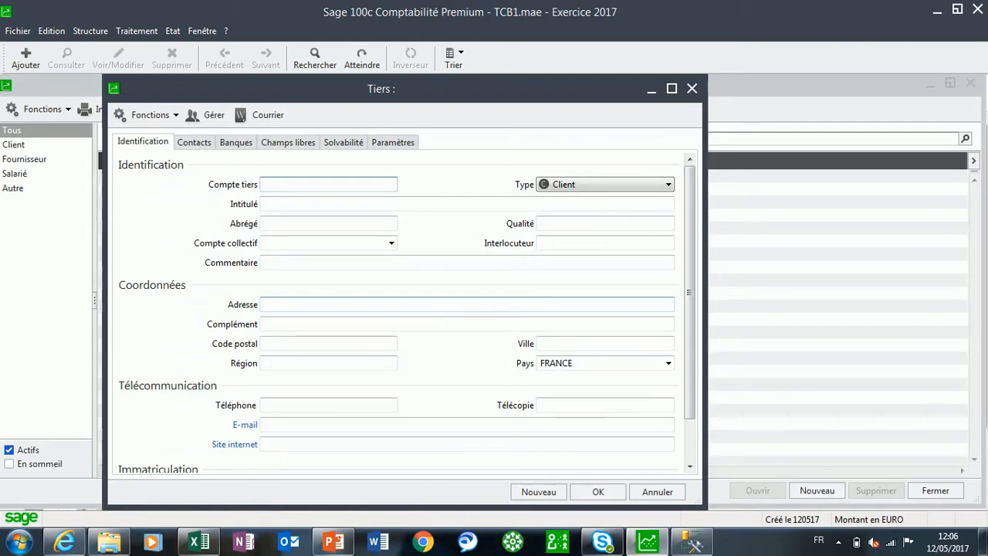
type("CHALEURBOIS")
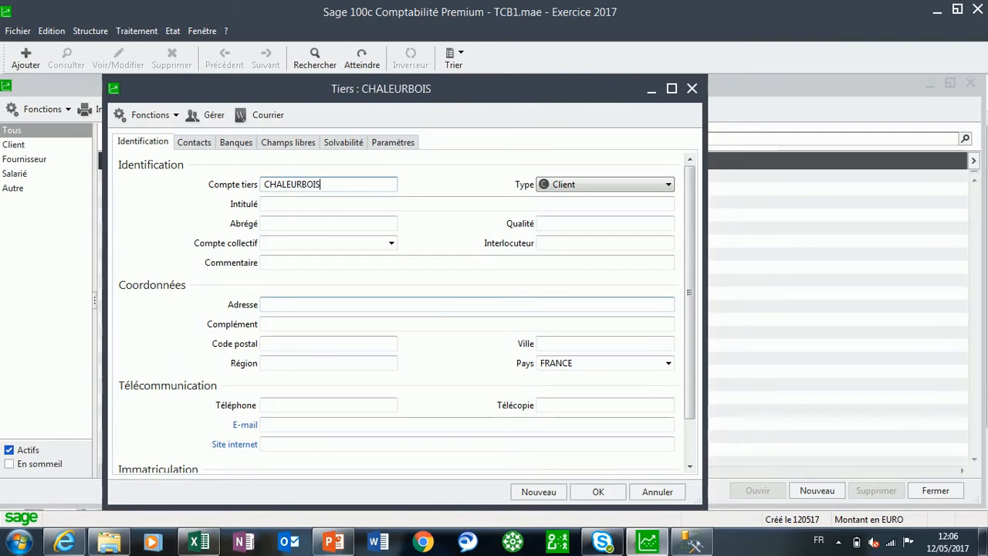
key("Tab")
key("Tab")
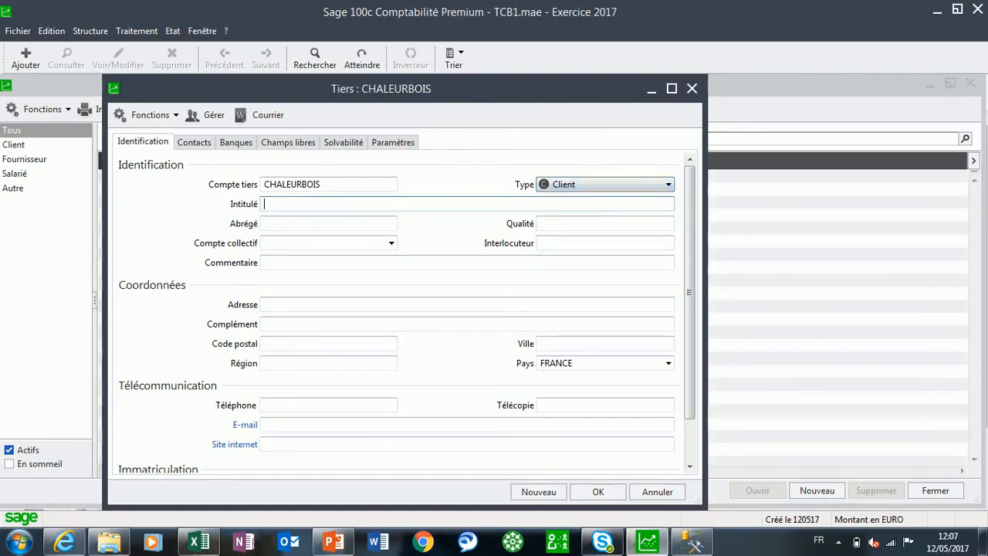
Title the account "Chaleur Bois et Confort", accept the proposed abbreviation, and leave the quality and collective account blank
type("Chaleur ")
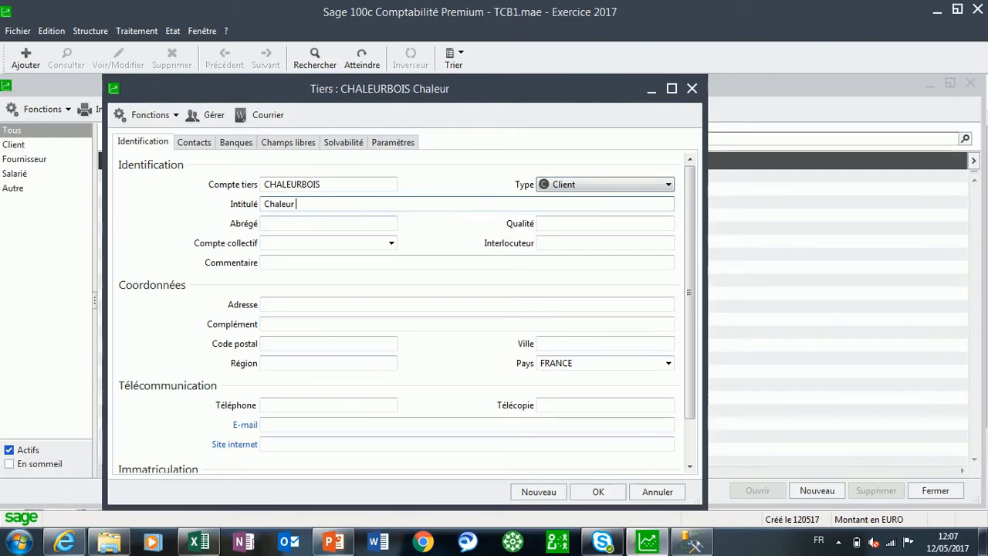
type("Bois et ")
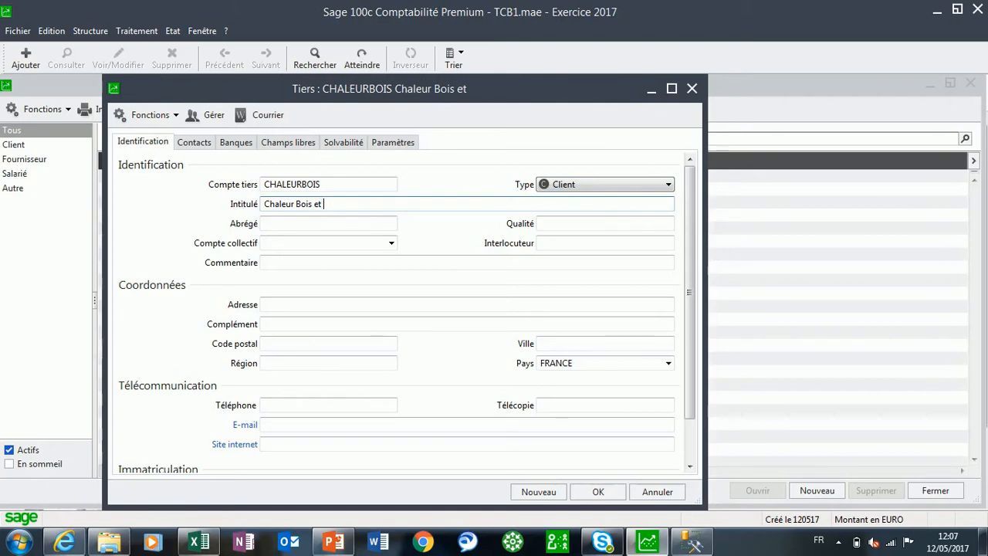
type("Confort")
key("Tab")
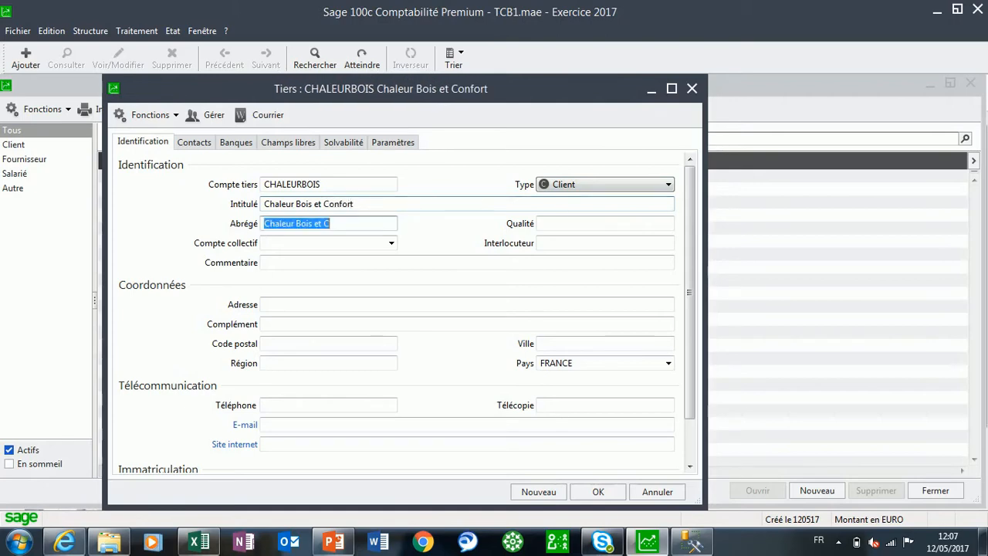
key("Tab")
key("Tab")
key("Tab")
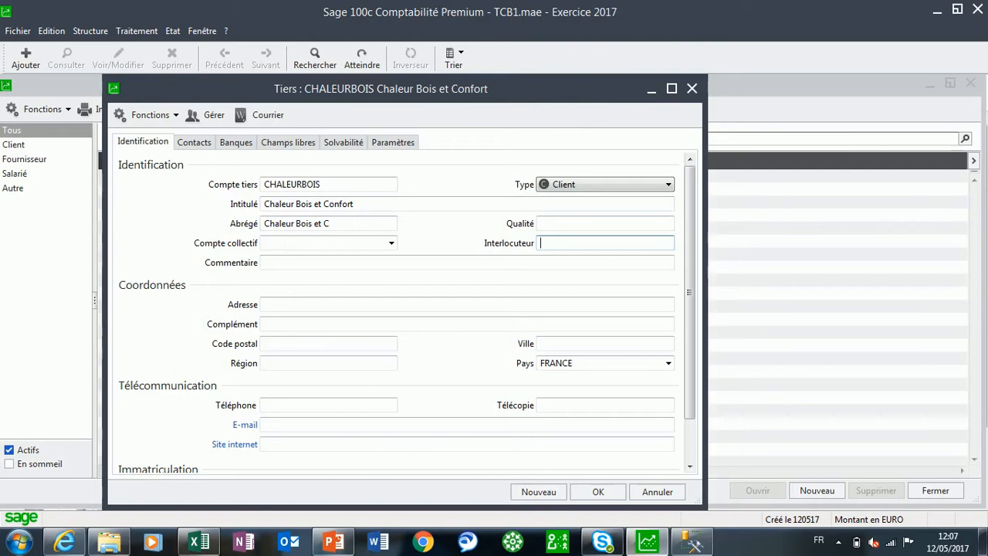
Fill in the customer's street address, postal code and city, and select France as the country
left_click(292, 262)
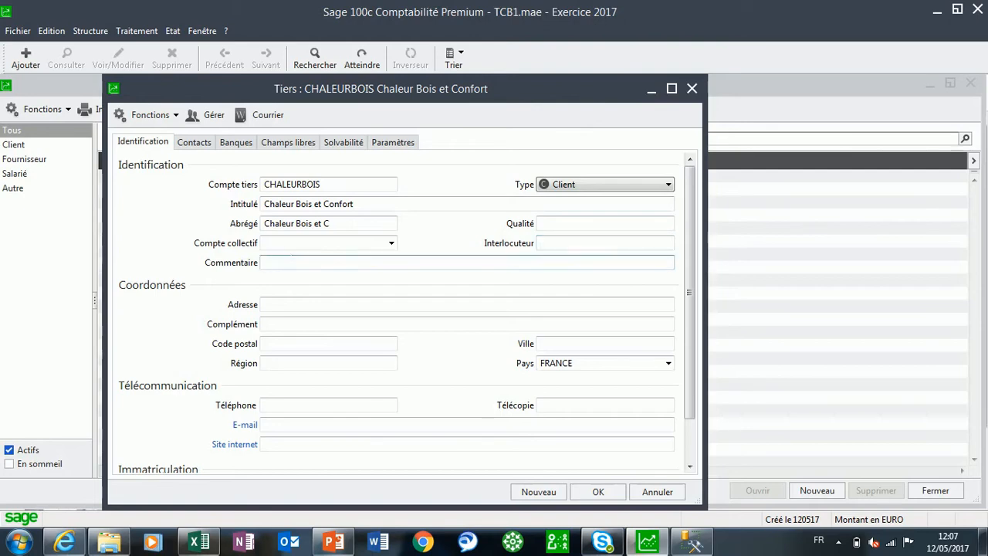
key("Tab")
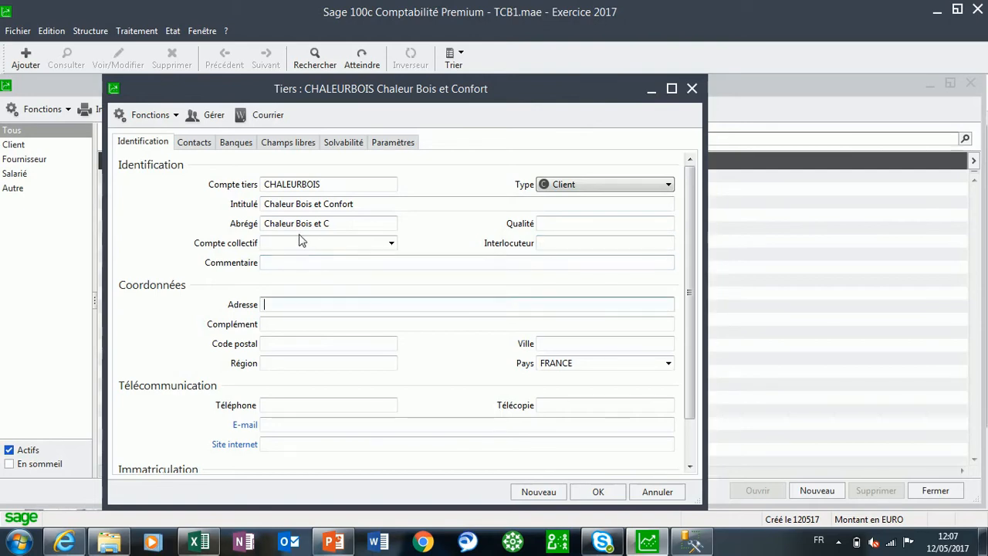
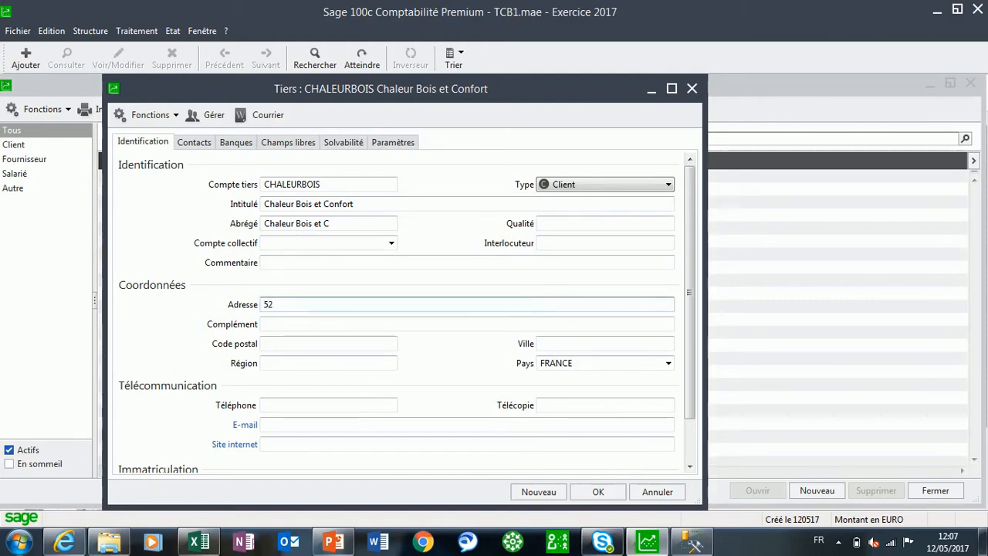
key("Tab")
key("Tab")
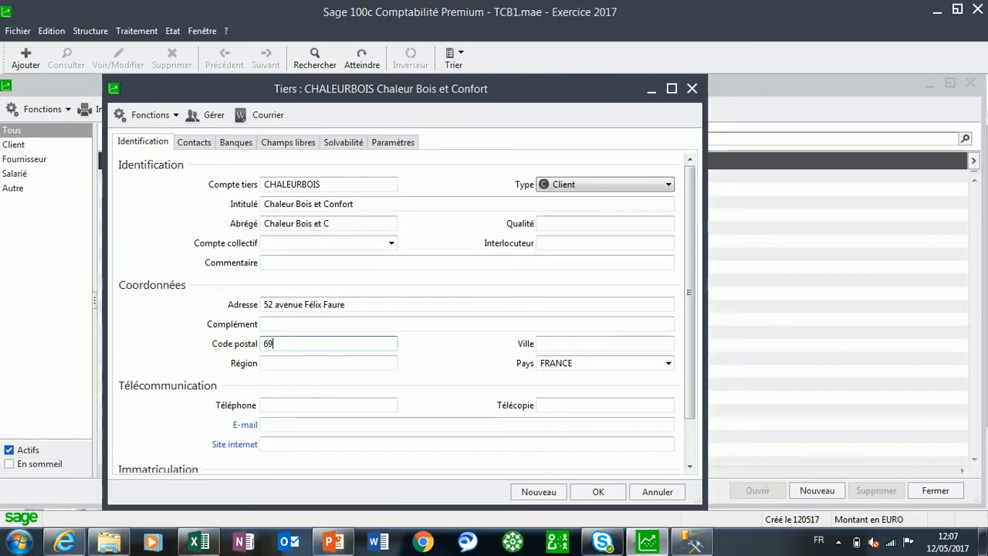
key("Tab")
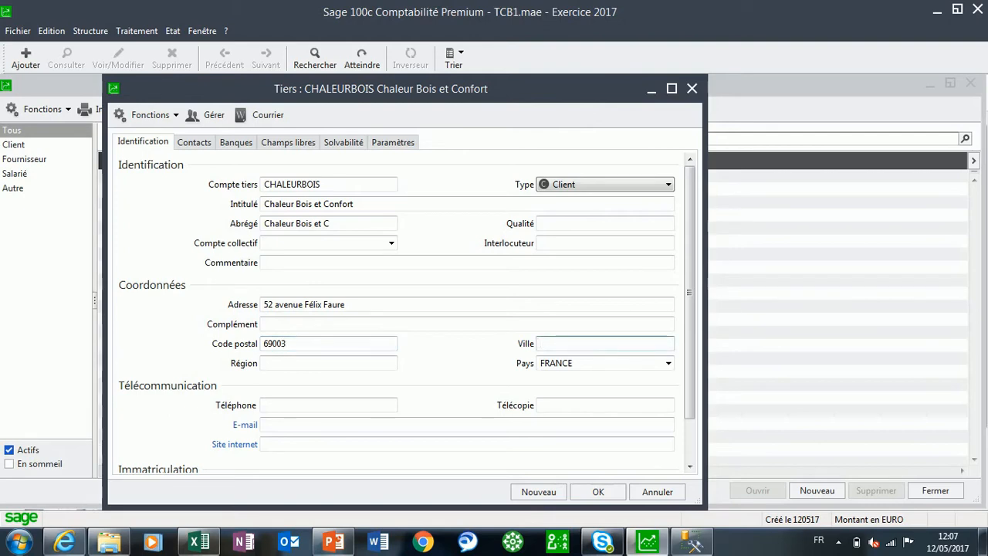
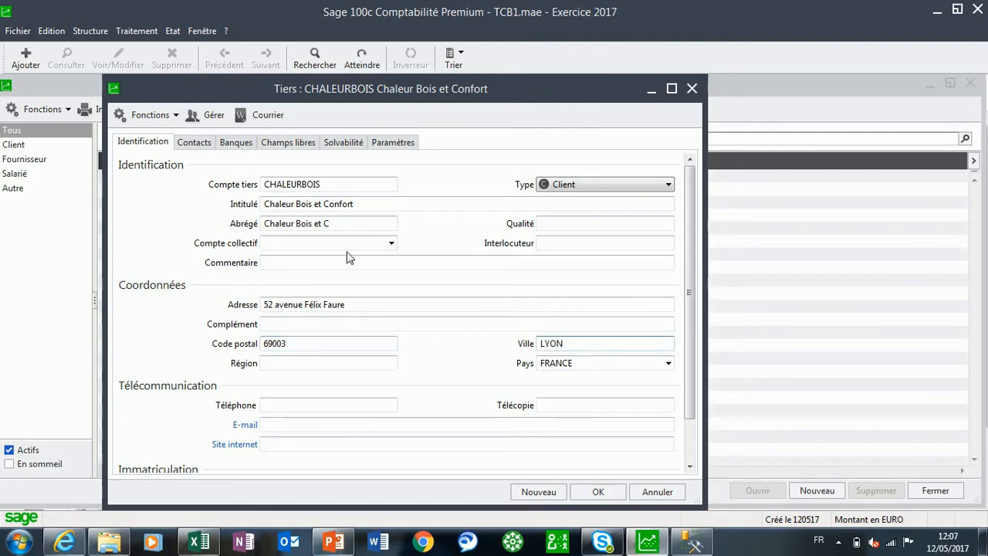
left_click(668, 363)
left_click(599, 375)
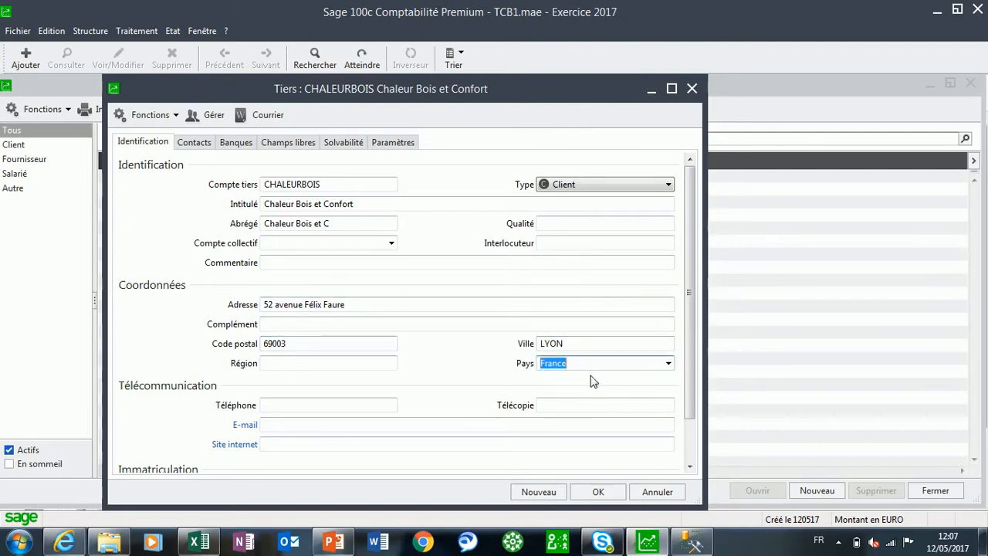
Enter the customer's telephone number and e-mail address
left_click(328, 405)
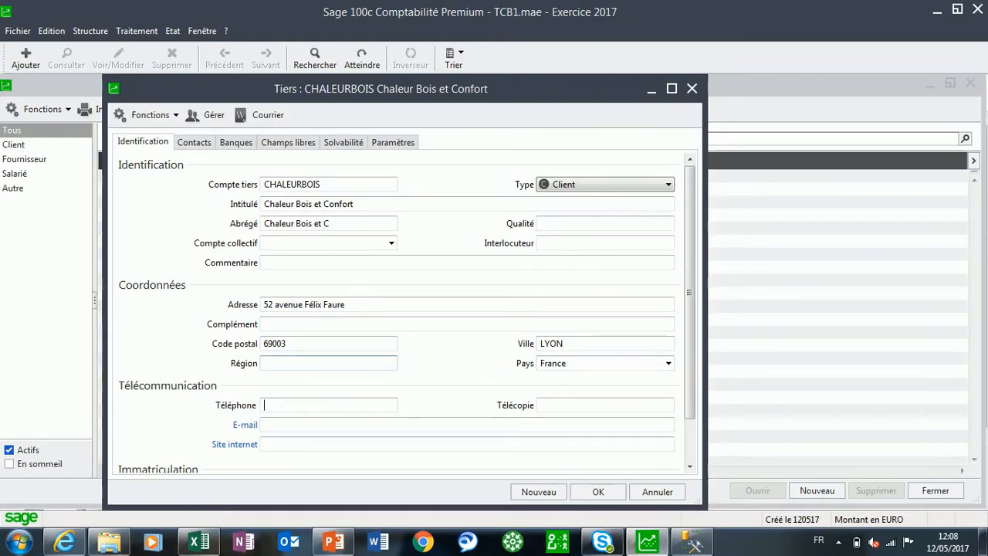
type("04")
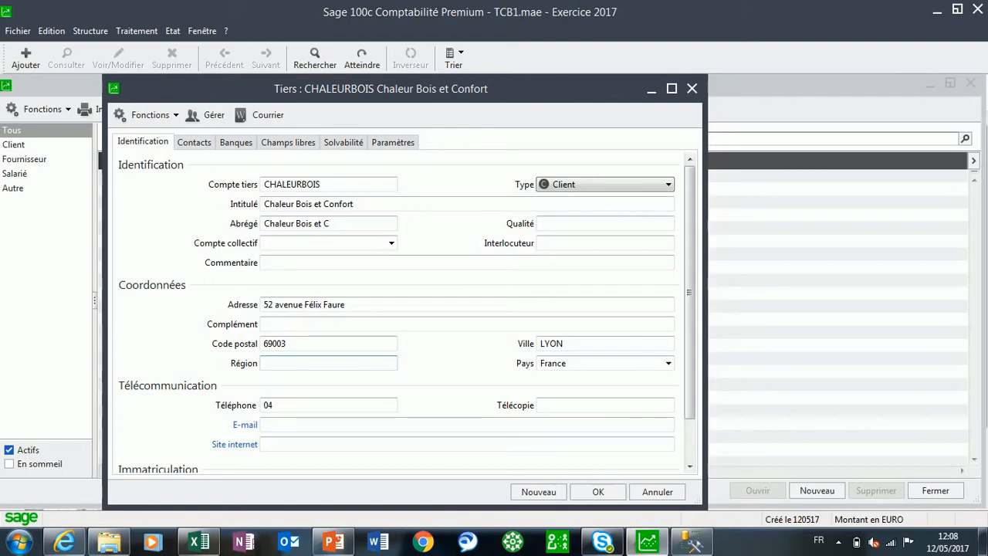
type(" 75 2")
key("Tab")
key("Tab")
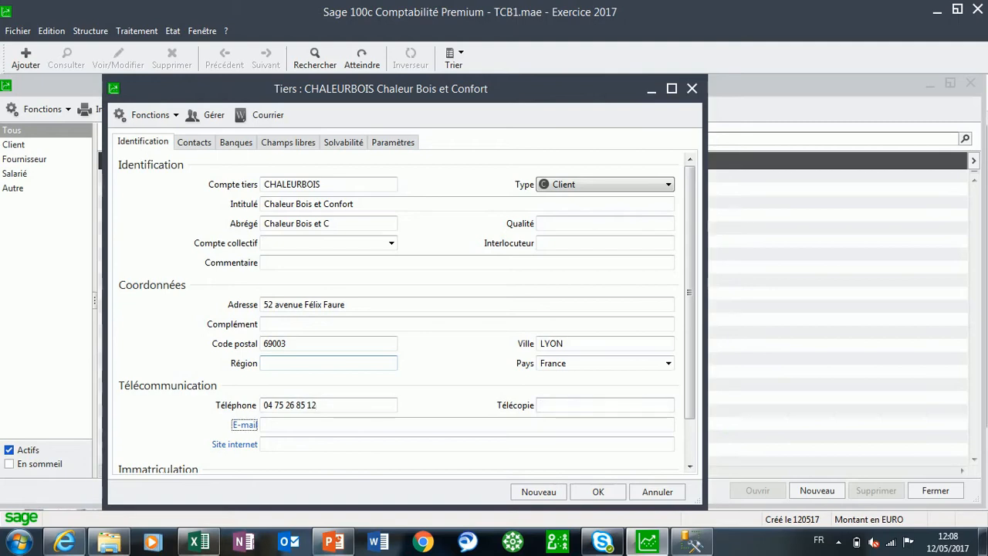
key("Tab")
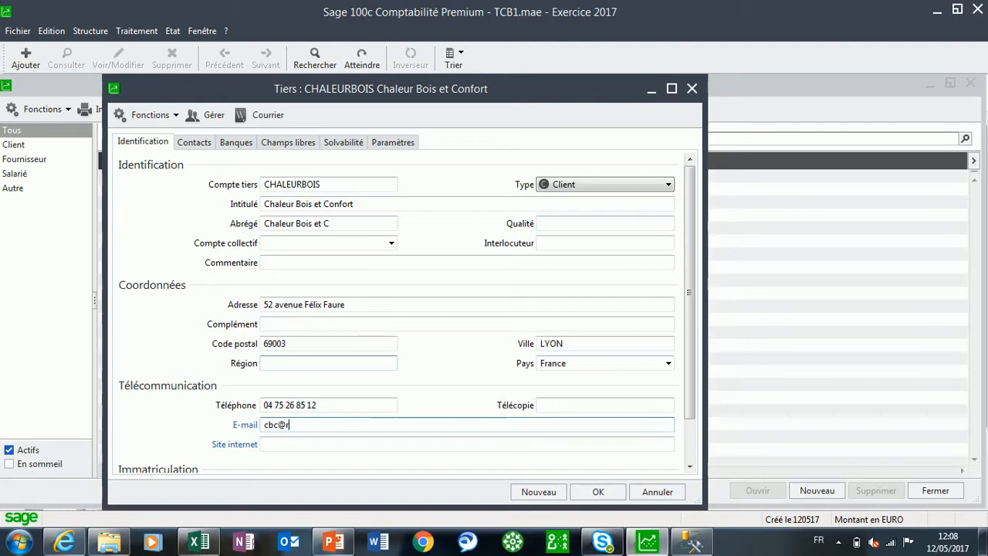
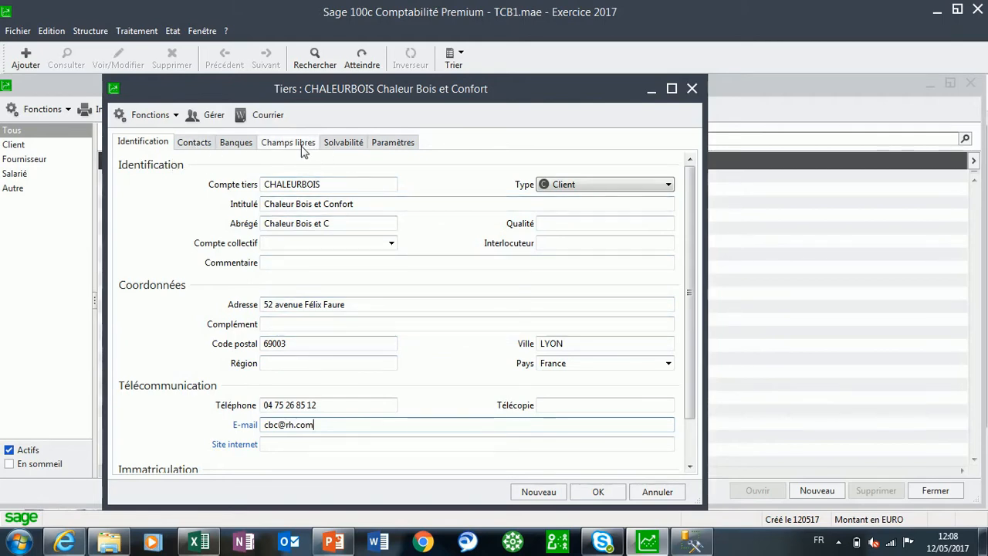
Examine the contact types and Civilité field in a new contact form for the customer, and cancel without adding one
left_click(199, 147)
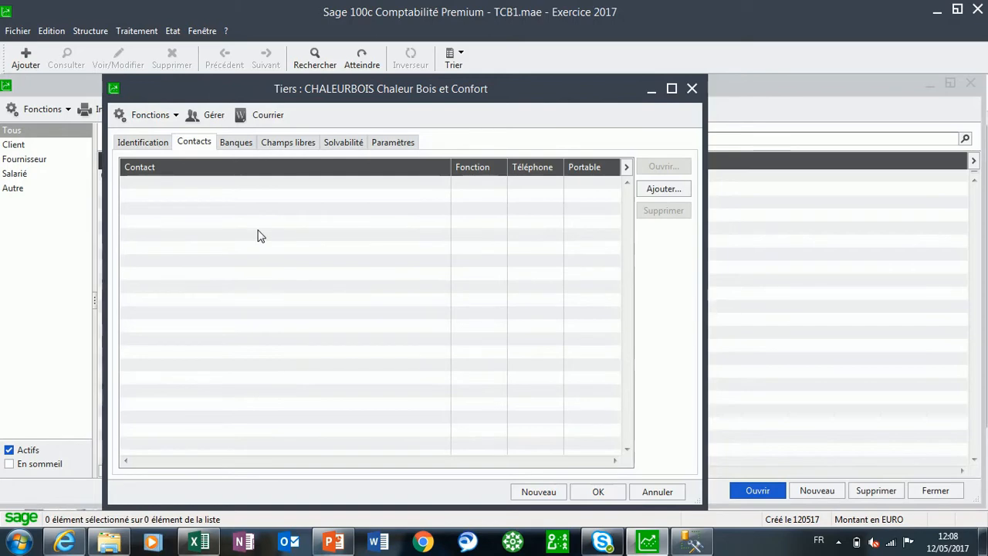
left_click(674, 195)
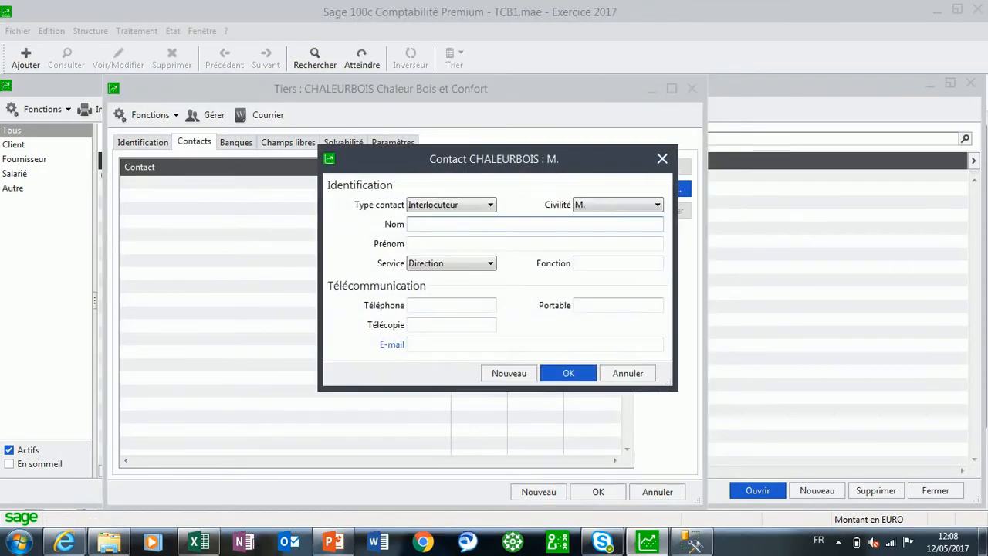
left_click(487, 205)
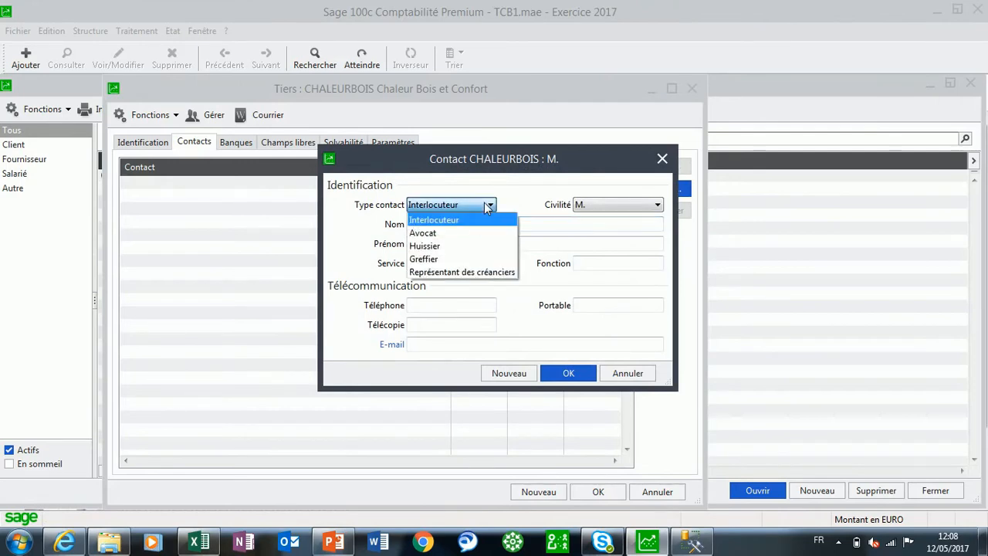
left_click(484, 202)
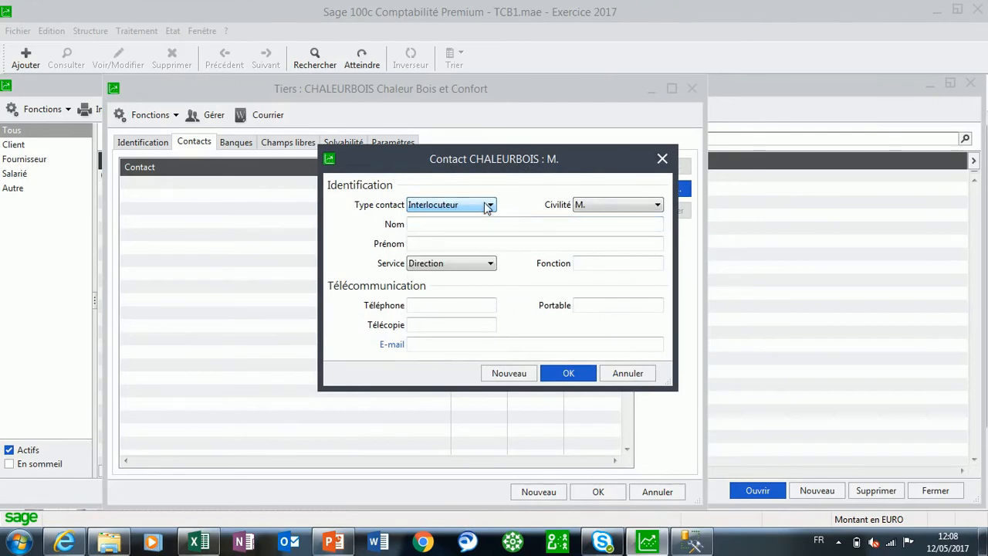
left_click(585, 205)
left_click(585, 205)
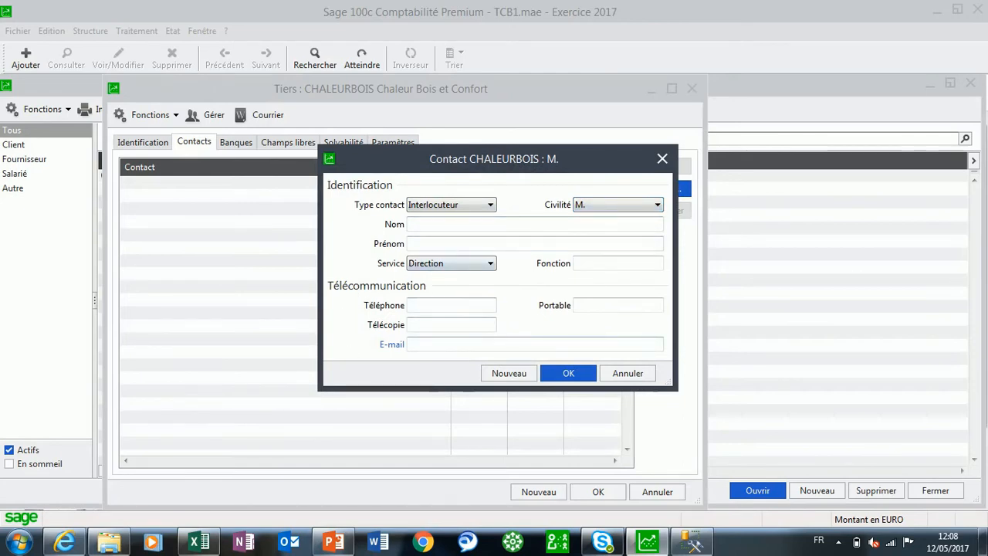
left_click(628, 373)
Examine the fields of a new bank form for the customer, and cancel without adding a bank
left_click(236, 147)
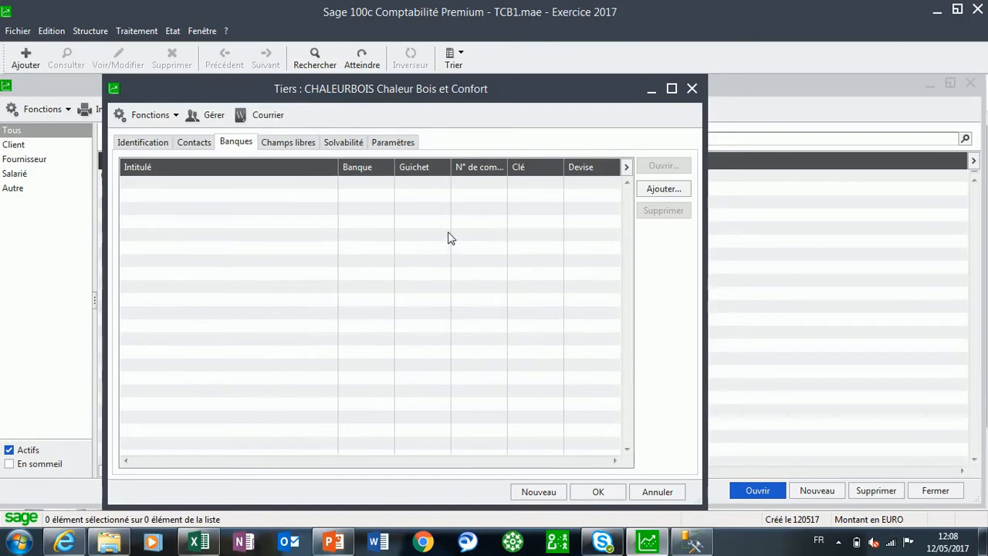
left_click(663, 189)
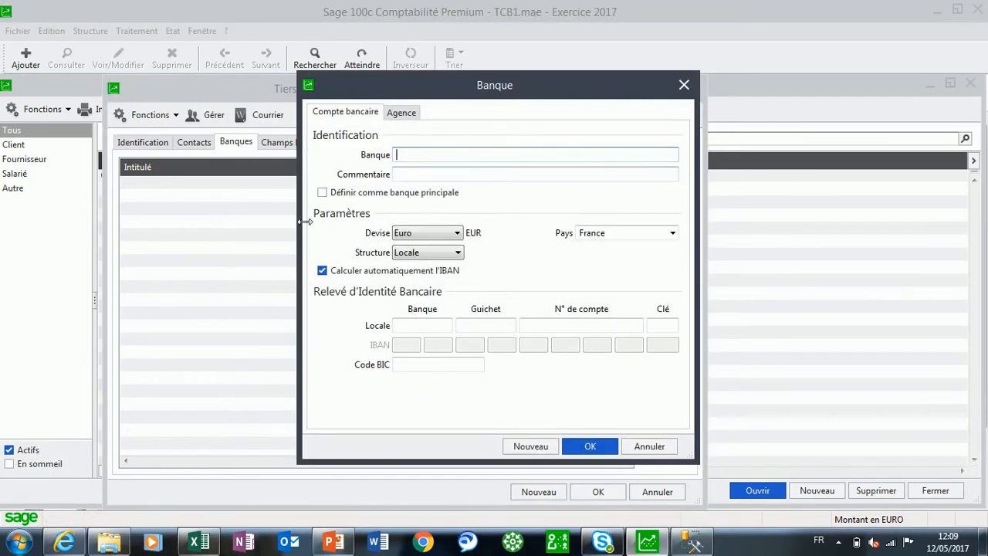
left_click(655, 446)
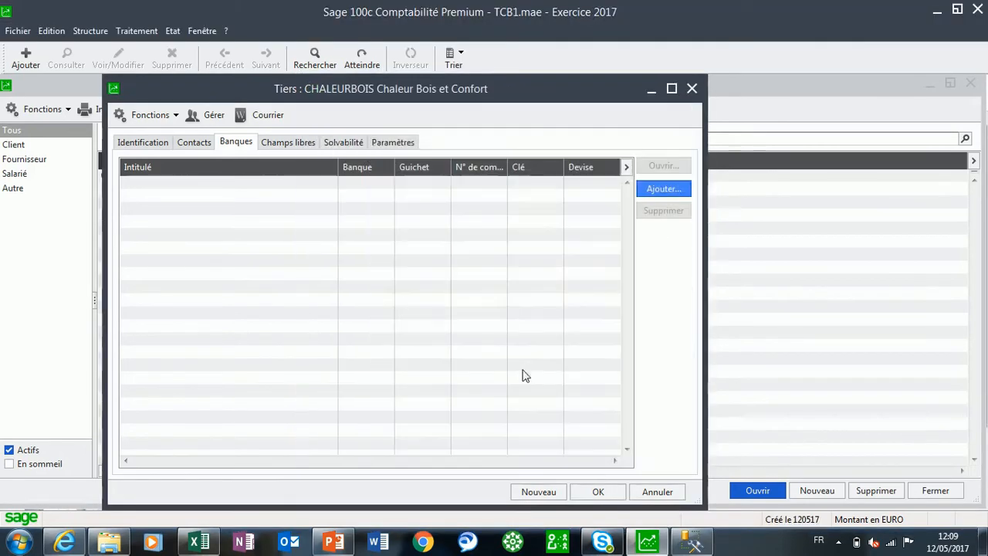
Review the customer's free information and statistical fields, and save the CHALEURBOIS account
left_click(287, 144)
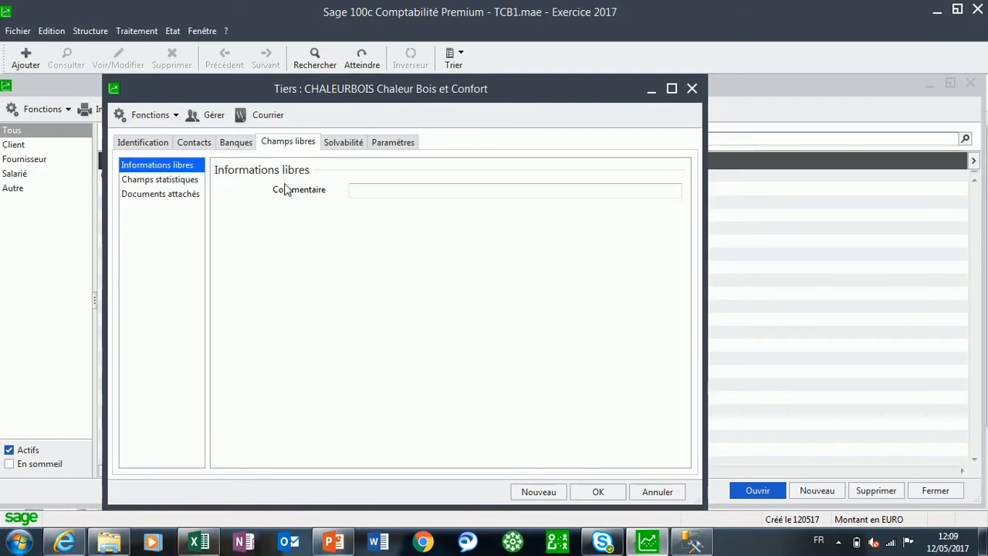
left_click(161, 182)
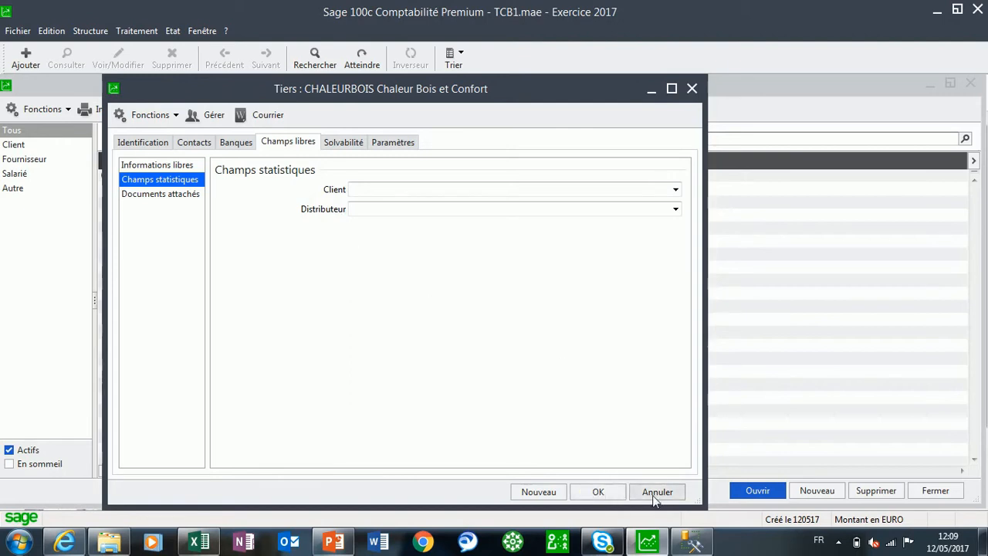
left_click(598, 492)
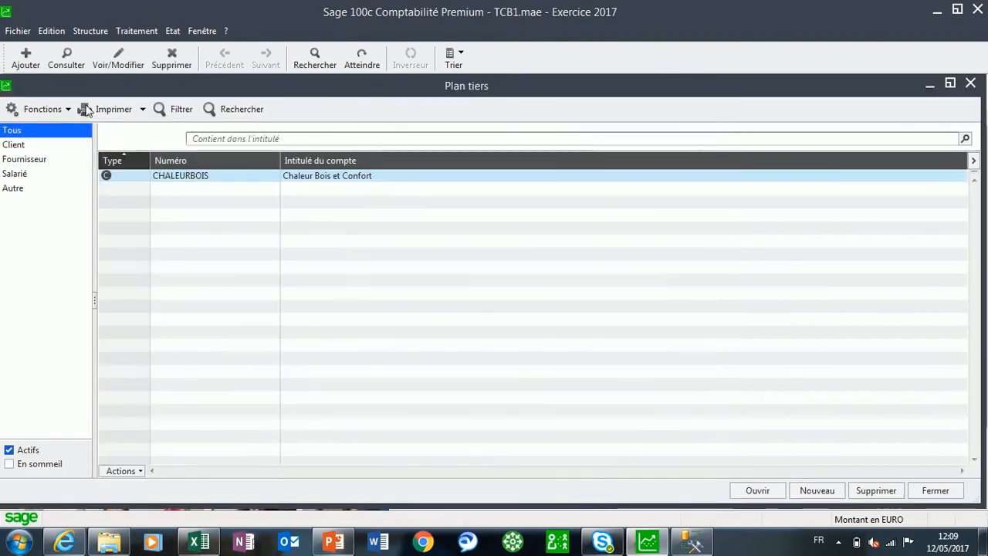
Delete the statistical field Distributeur from the company's third-party parameters
left_click(18, 30)
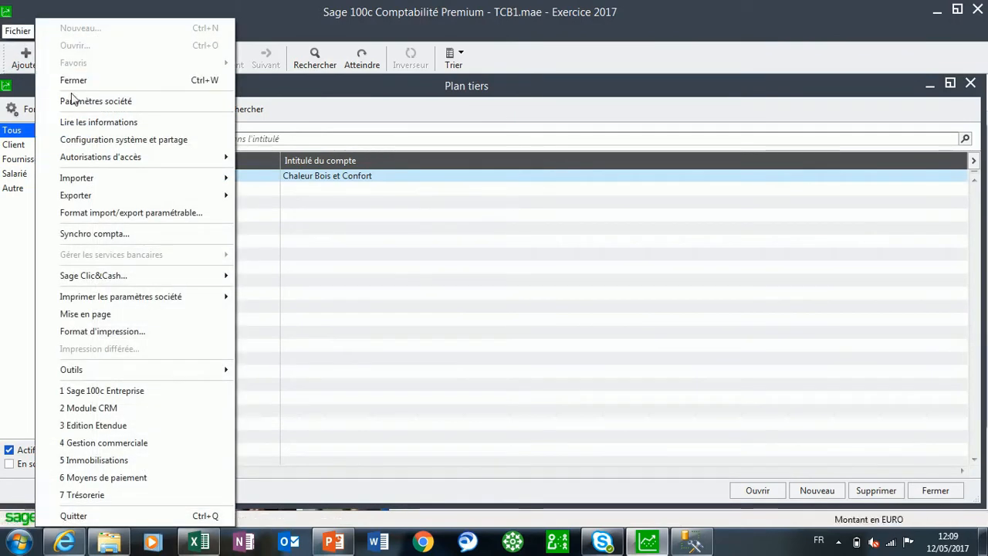
left_click(71, 100)
left_click(144, 229)
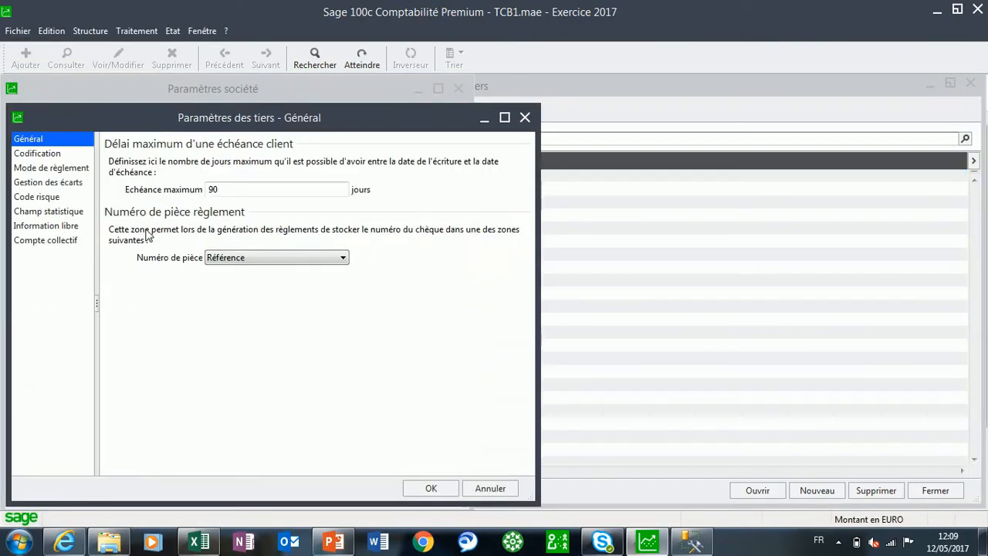
left_click(49, 212)
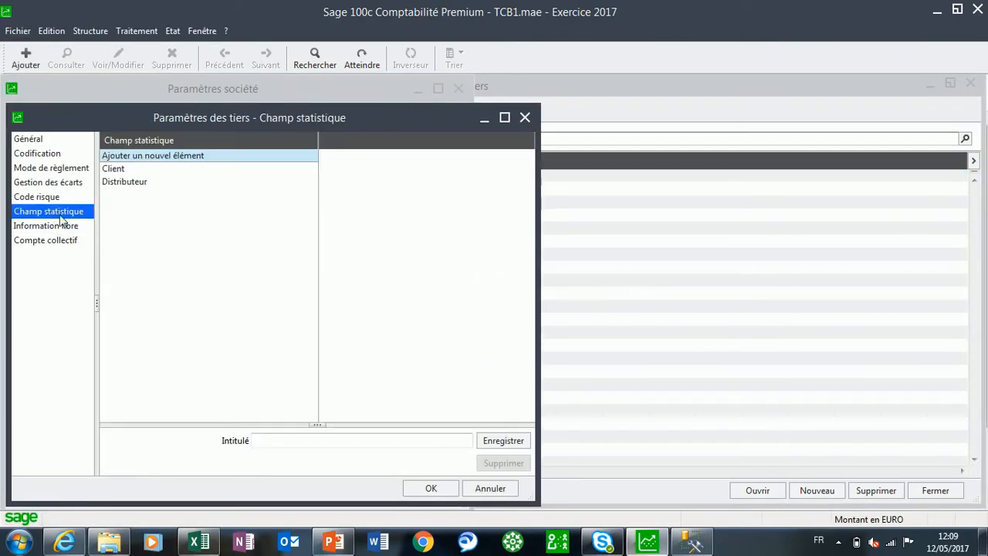
left_click(134, 186)
left_click(503, 463)
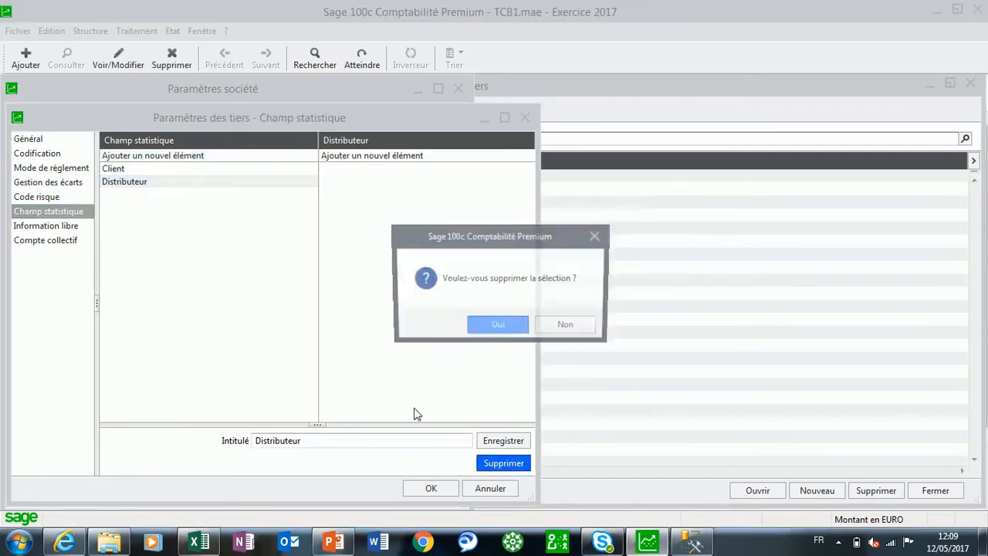
left_click(497, 327)
Rename the statistical field Client as "Type tiers"
left_click(113, 167)
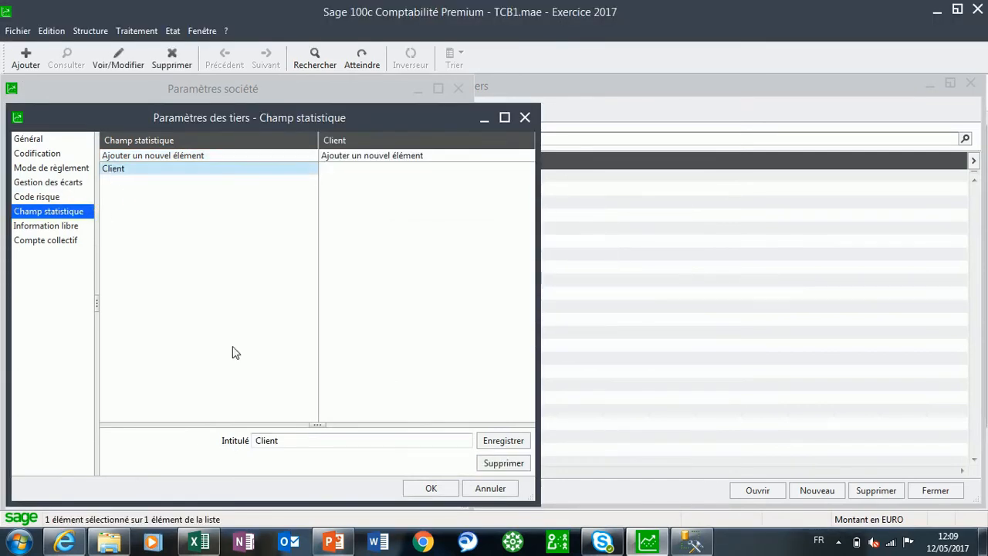
left_click(301, 441)
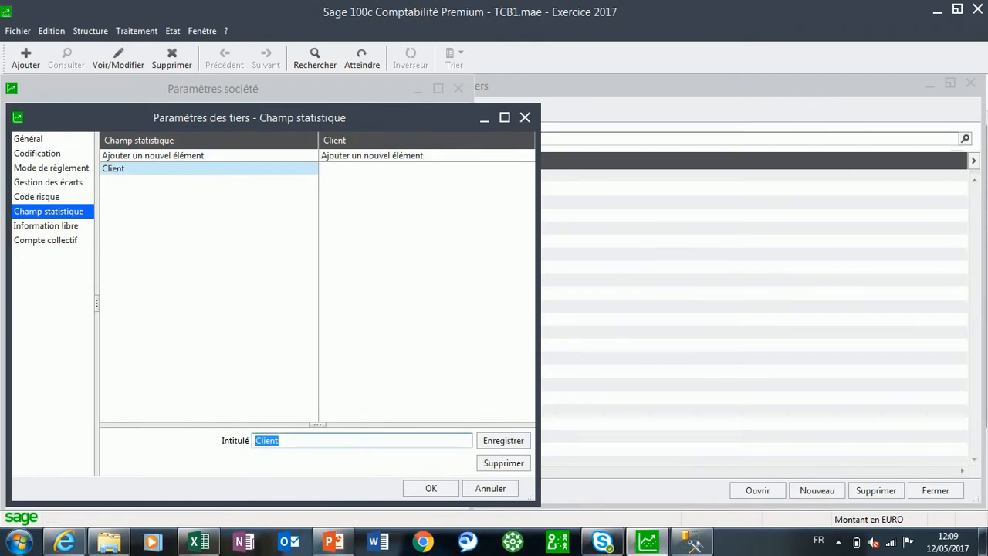
type("Type tiers")
key("Return")
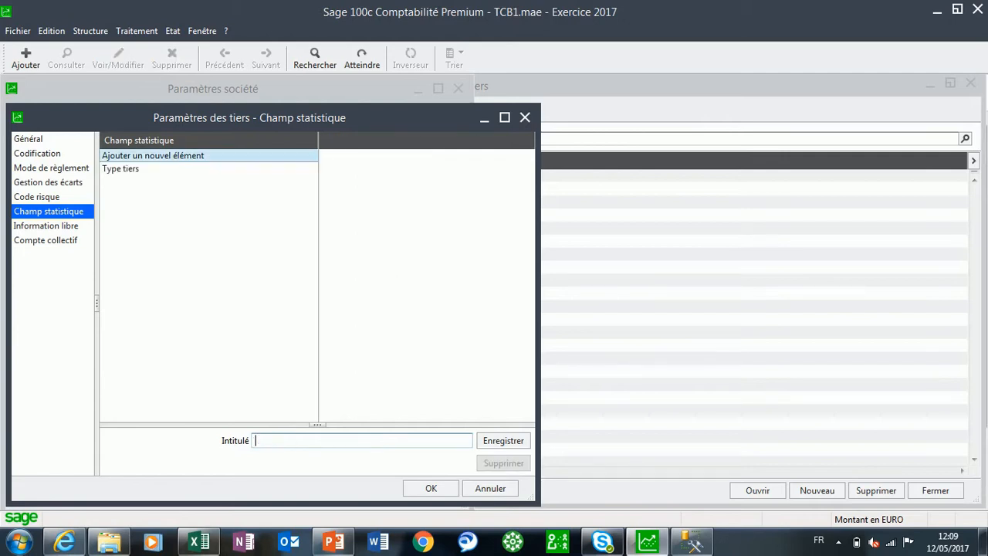
Add the values "Client" and "Distributeur" to the Type tiers statistical field, validate, and close the company parameters
left_click(121, 171)
left_click(505, 117)
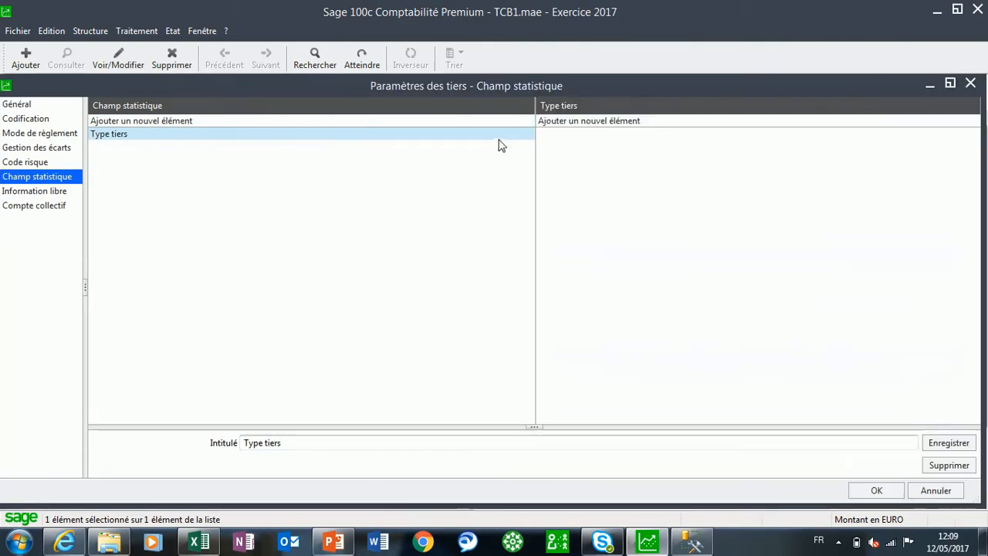
left_click(580, 121)
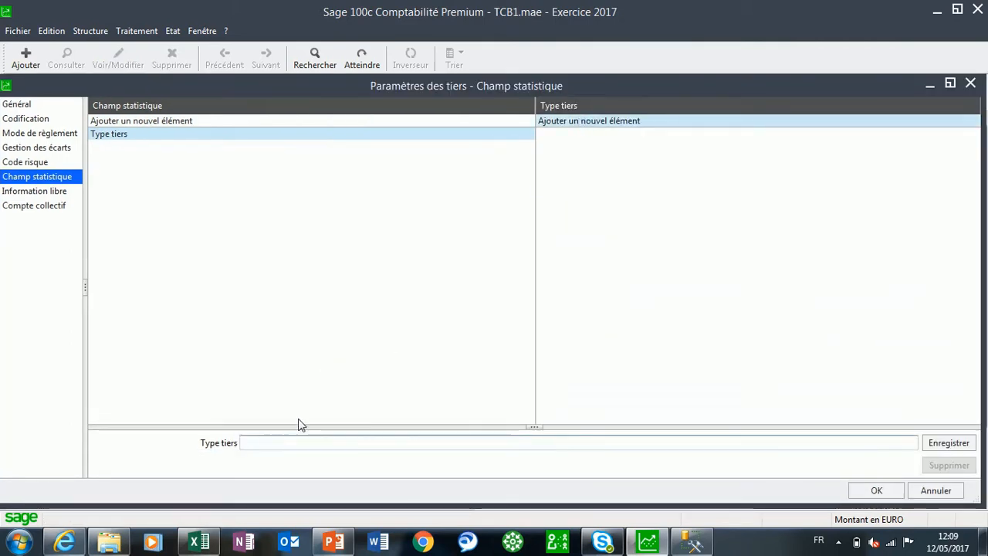
type("Client")
key("Return")
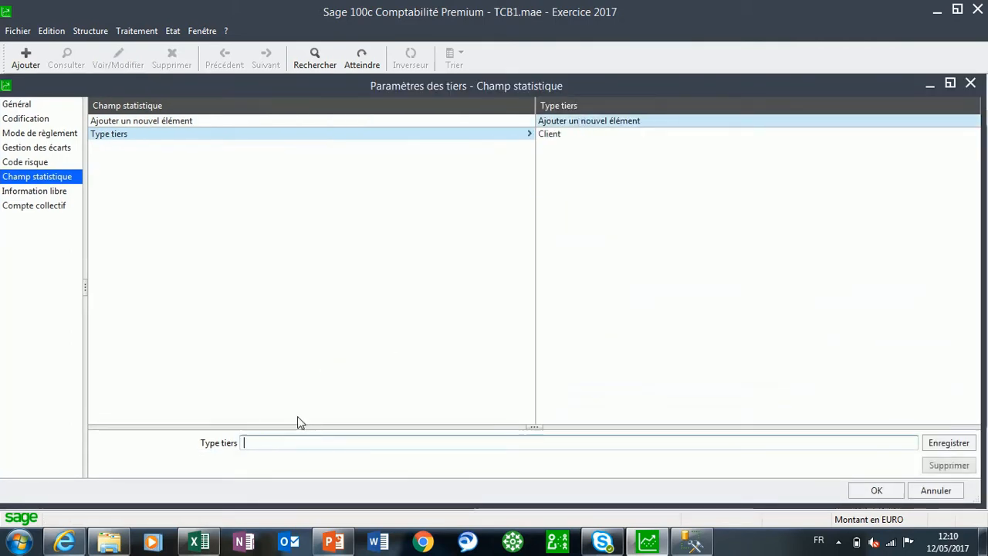
type("Distri")
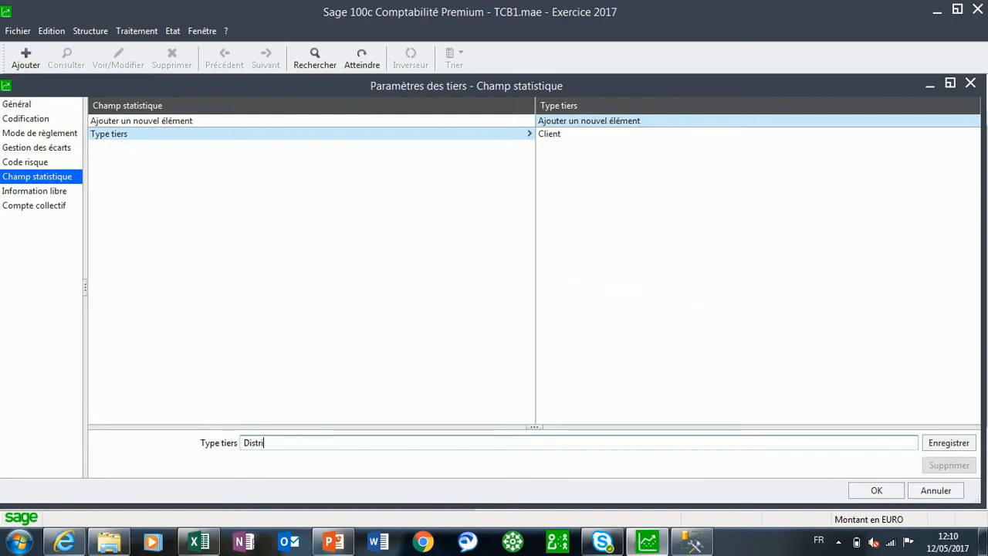
type("buteur")
key("Return")
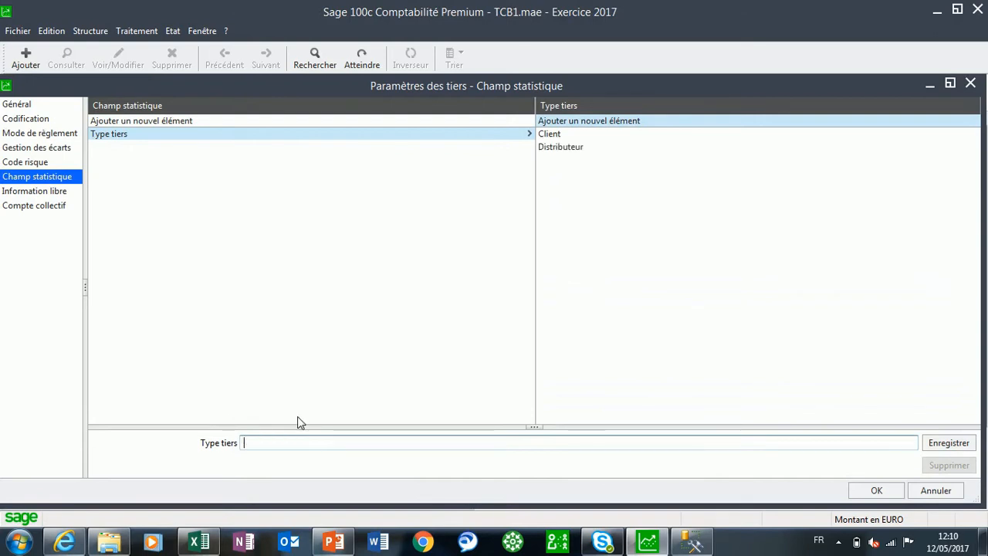
left_click(878, 492)
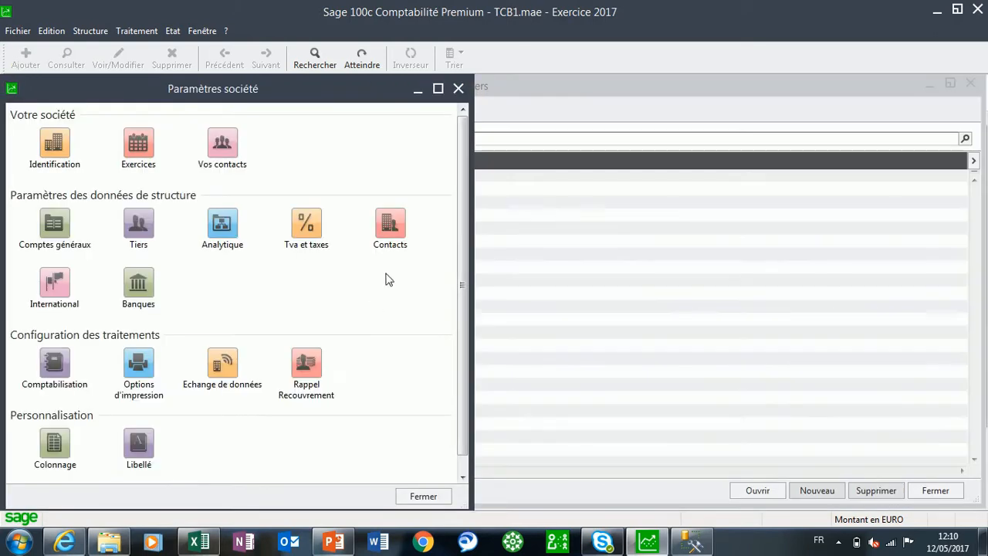
left_click(457, 89)
Reopen the CHALEURBOIS account and set its Type tiers statistical field to Distributeur
double_click(304, 176)
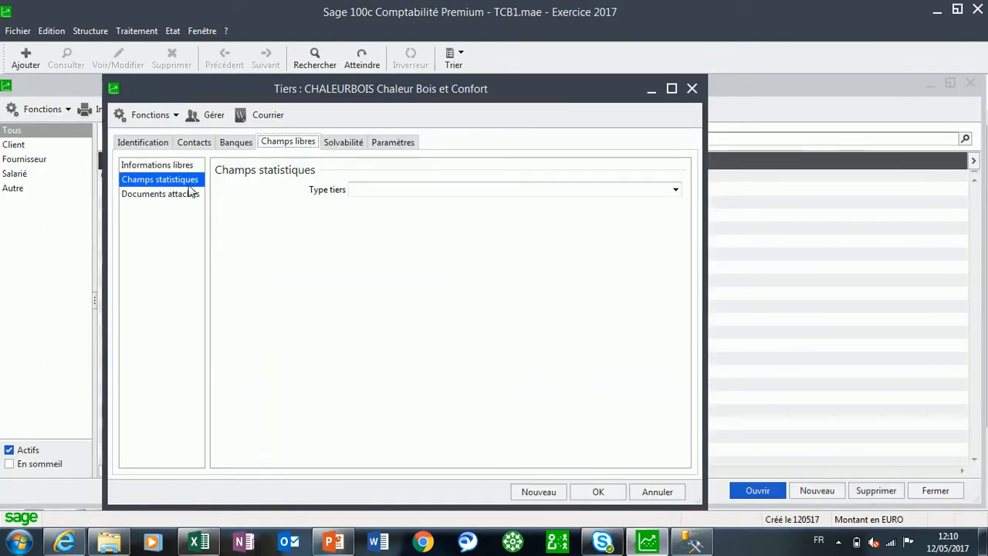
left_click(676, 190)
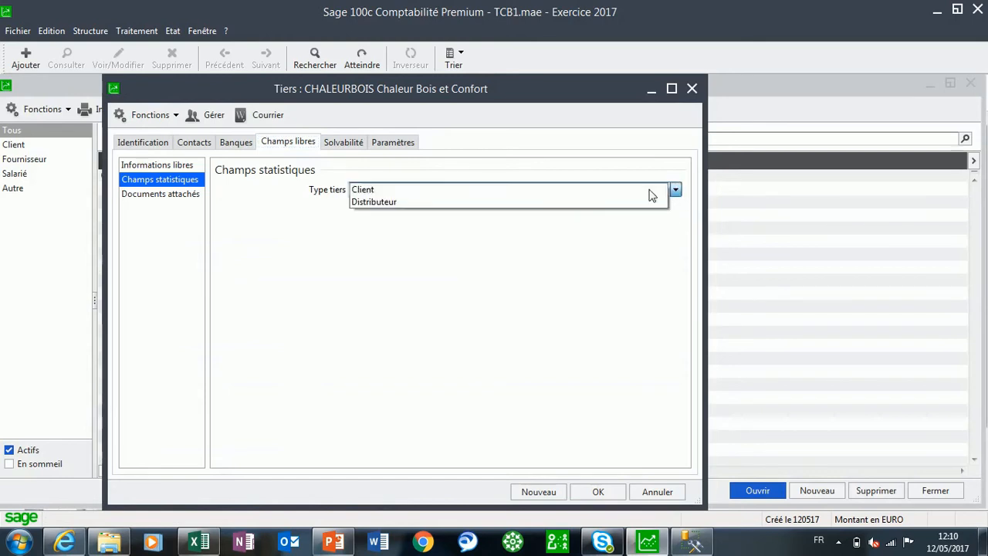
left_click(385, 203)
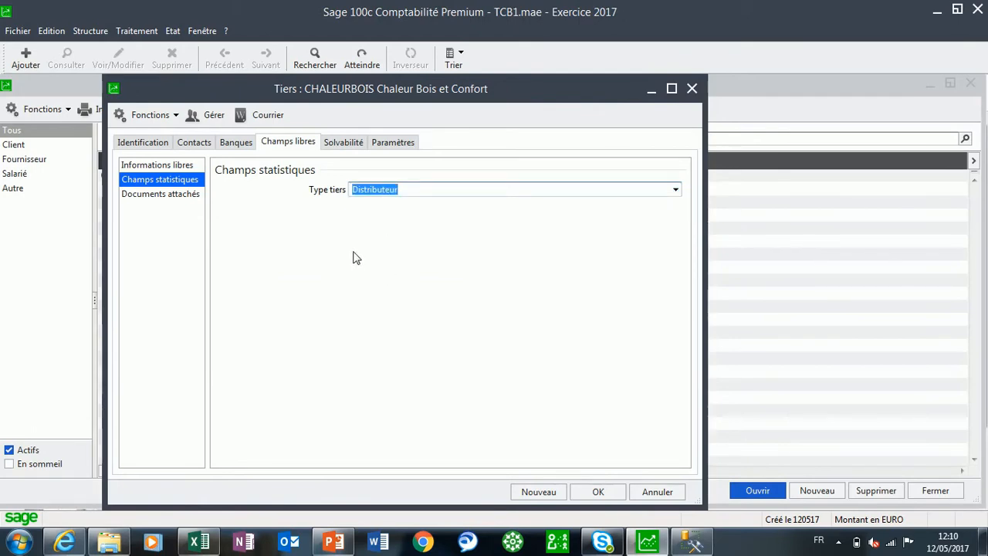
Apply the payment model "Chèque 30 jrs fin de mois le 10" to the customer's payment conditions and save the account
left_click(389, 147)
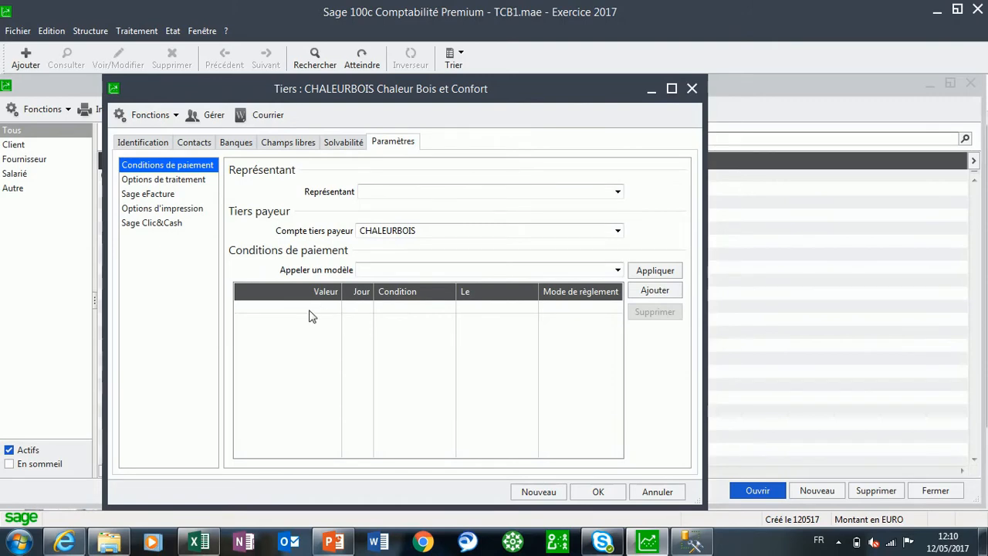
left_click(618, 271)
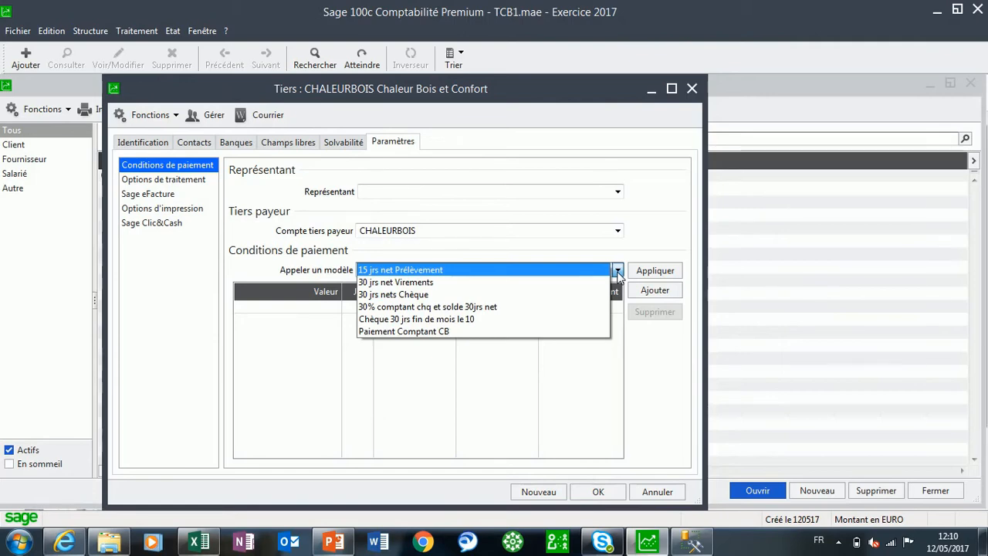
left_click(472, 320)
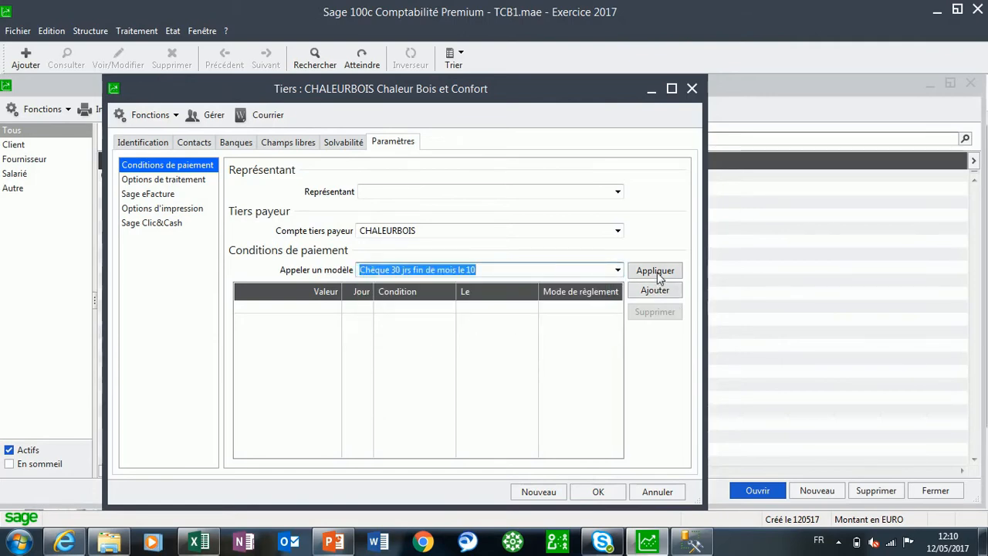
left_click(659, 276)
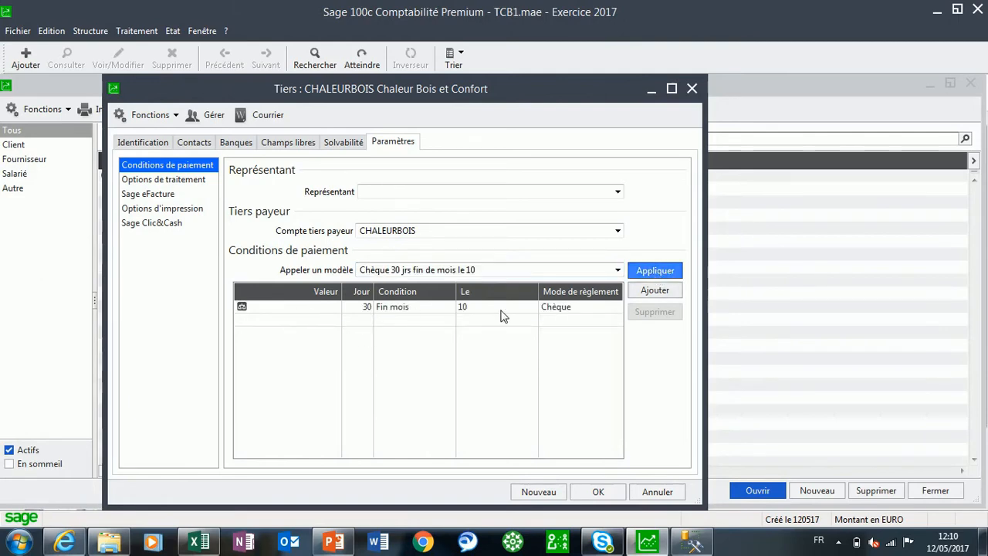
left_click(597, 491)
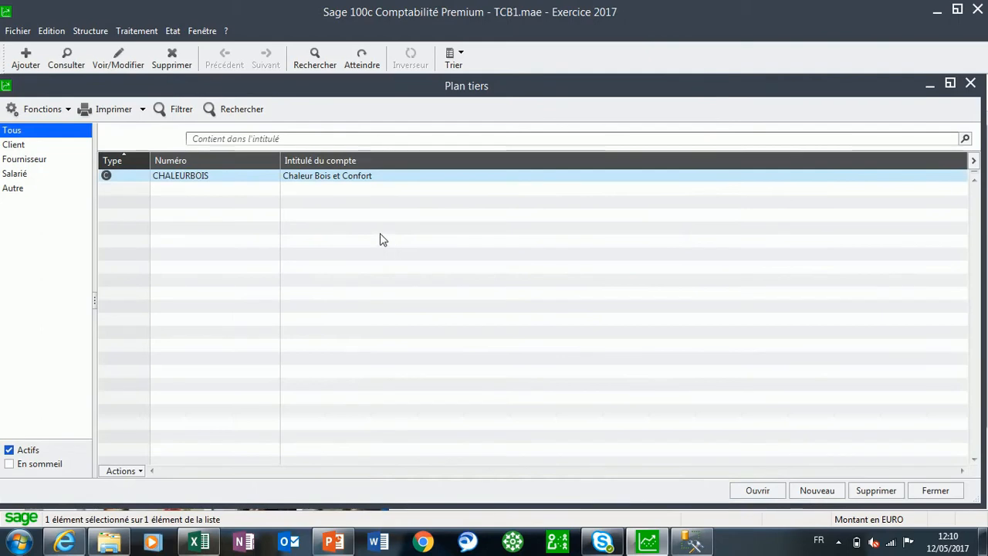
Reopen the CHALEURBOIS account, check its collective account in the identification details, and validate the record
double_click(318, 182)
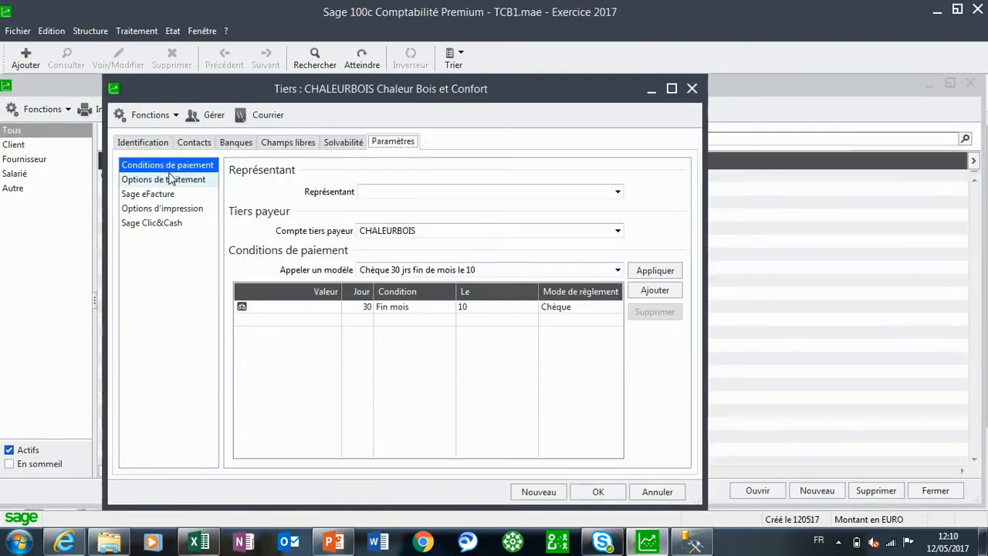
left_click(140, 143)
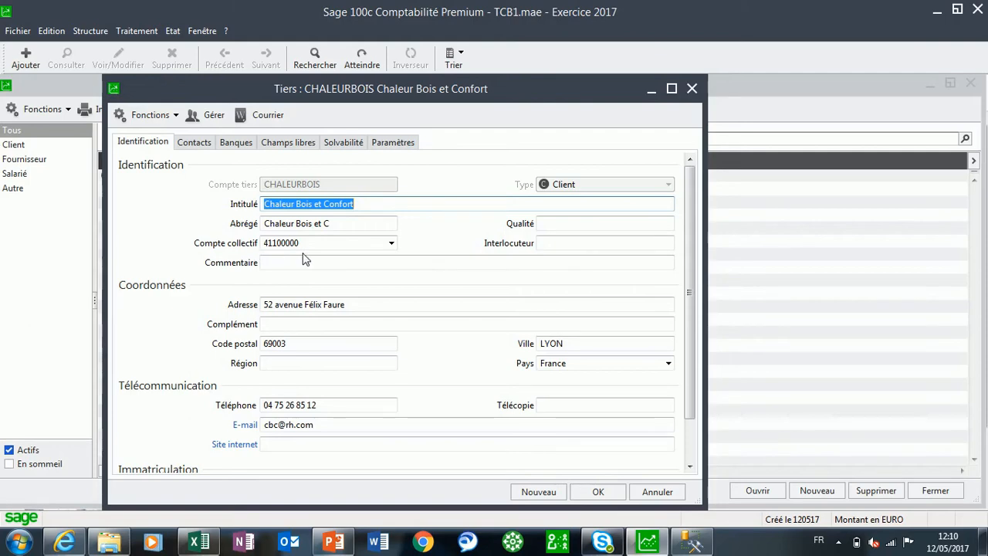
left_click(601, 489)
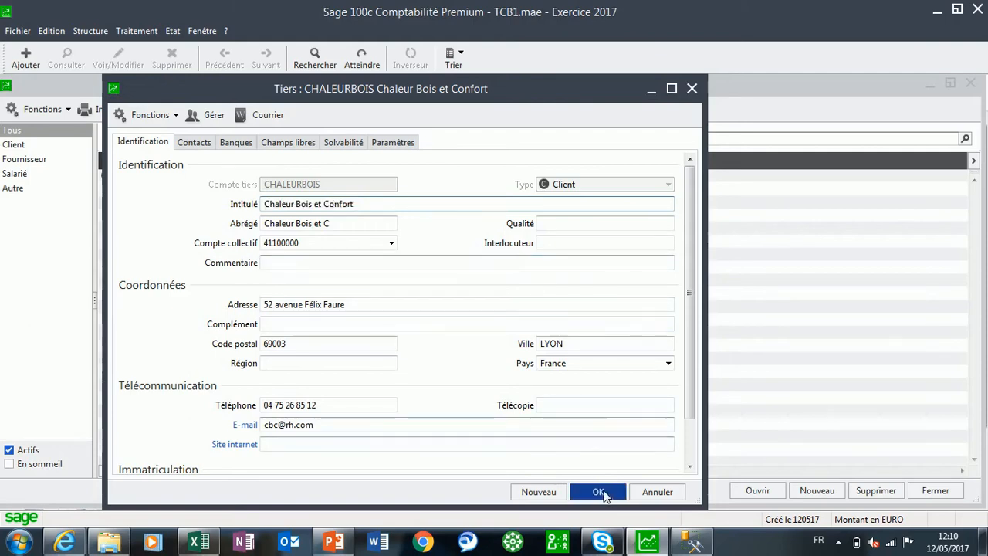
Examine the main customer collective account "Cl." and its available types in the company's third-party parameters
left_click(17, 31)
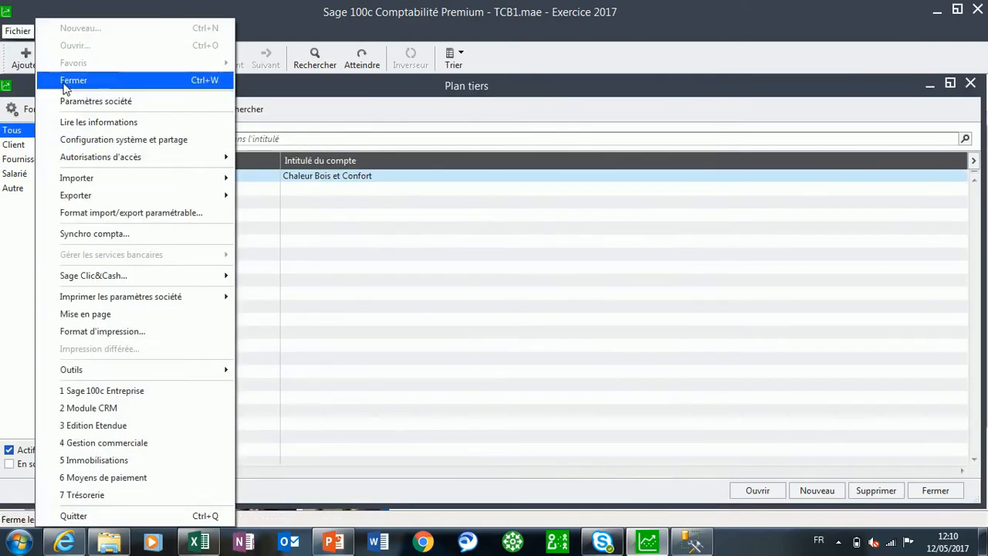
left_click(77, 99)
left_click(143, 224)
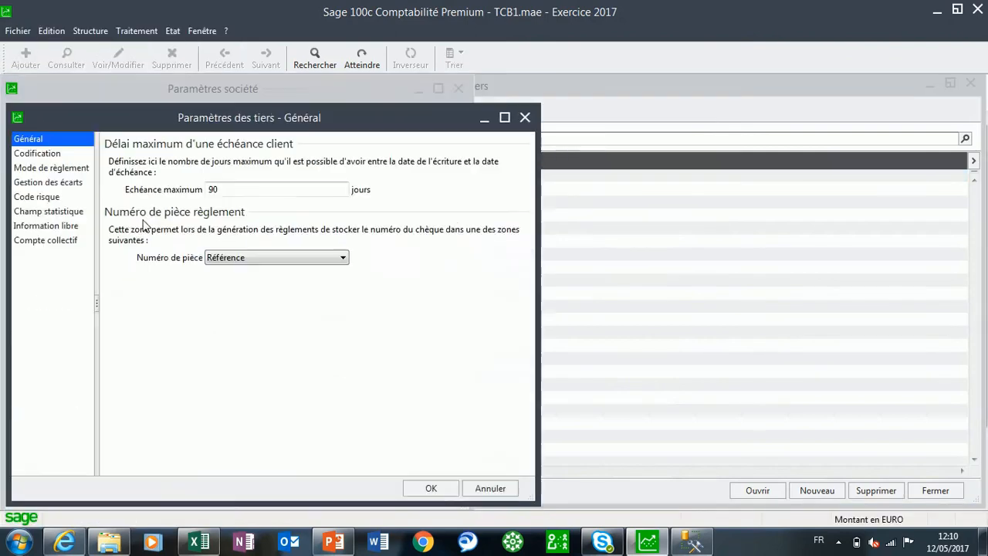
left_click(46, 240)
left_click(128, 170)
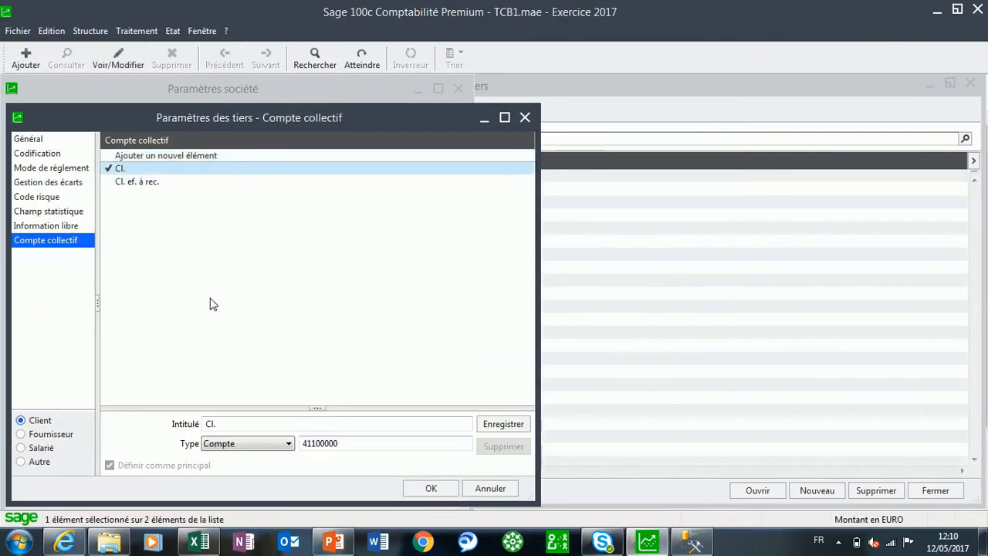
left_click(289, 444)
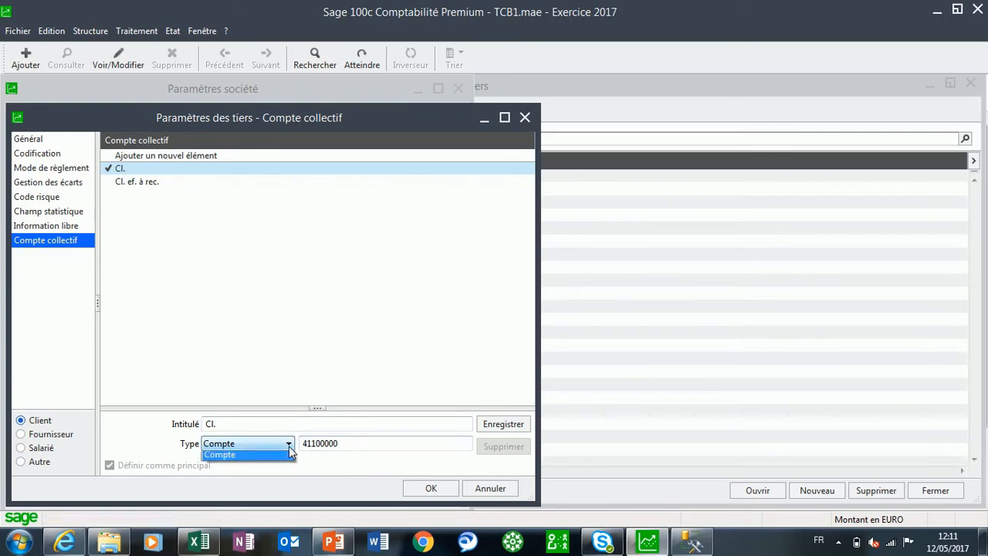
left_click(286, 446)
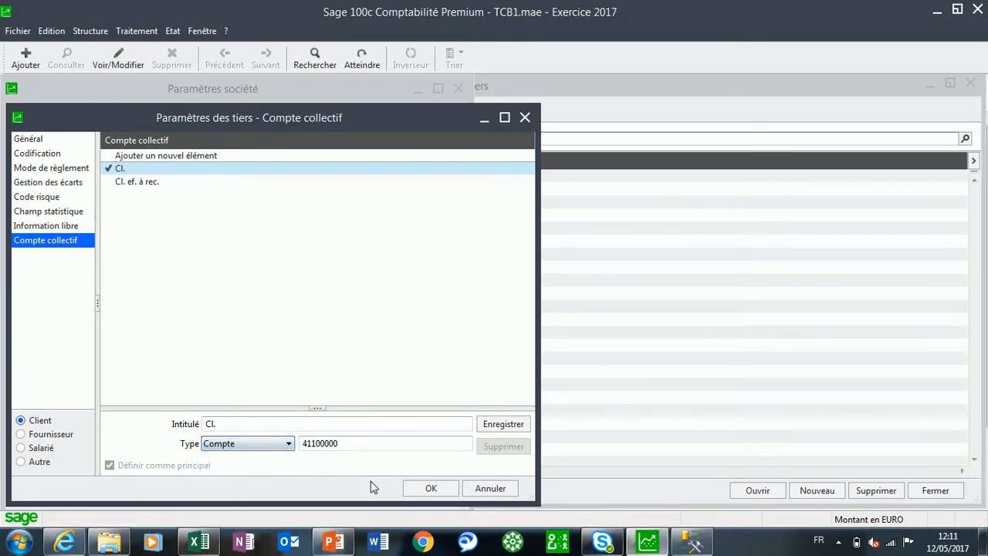
Validate the customer collective account parameters and close the company parameters
left_click(431, 490)
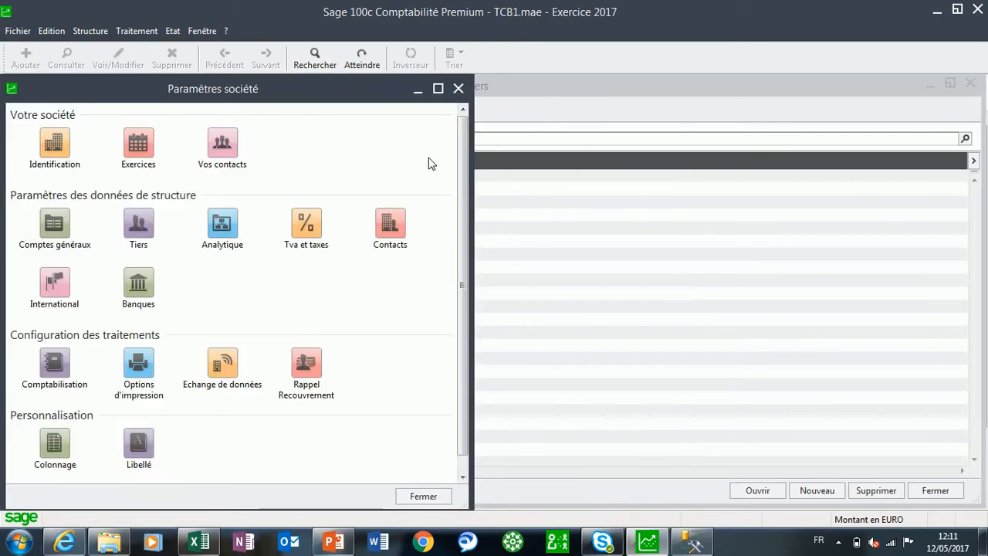
left_click(458, 88)
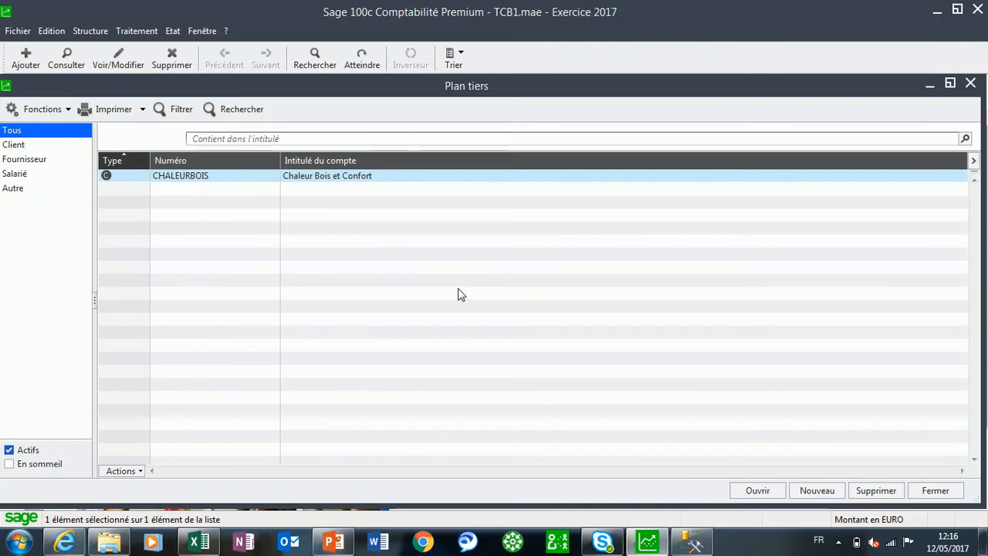
Review the third-party data in comptes tiers.xlsx in Excel, and close the Plan tiers list back in Sage 100c
left_click(199, 542)
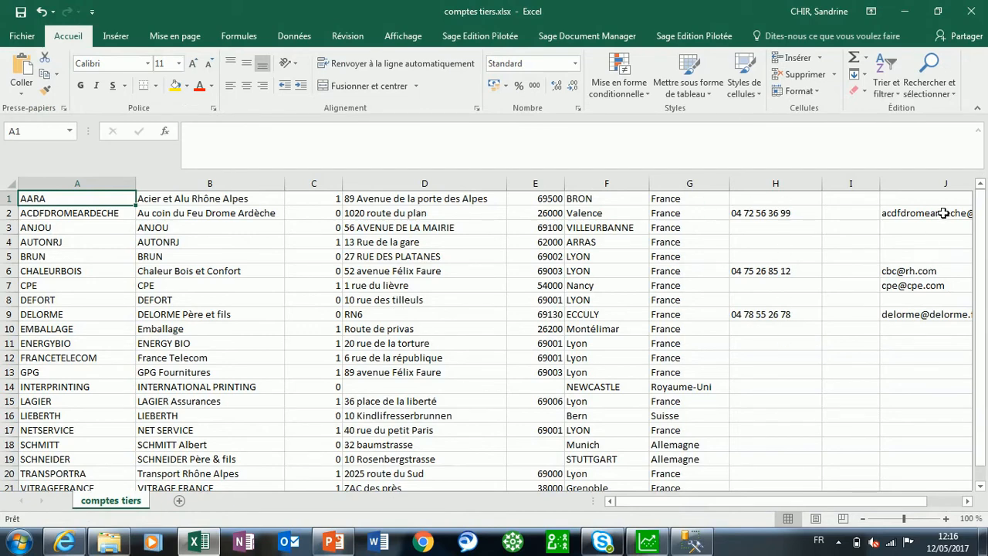
left_click(901, 14)
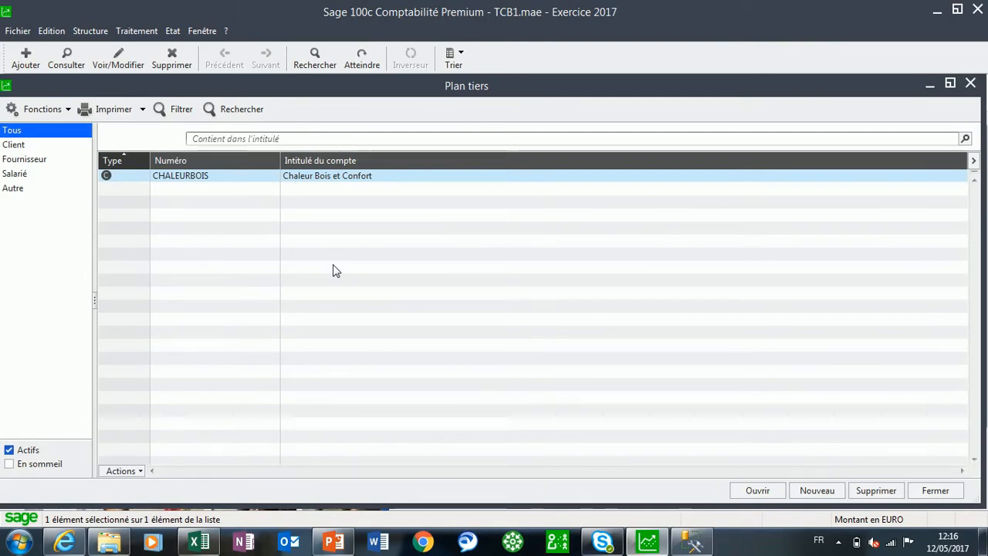
left_click(970, 84)
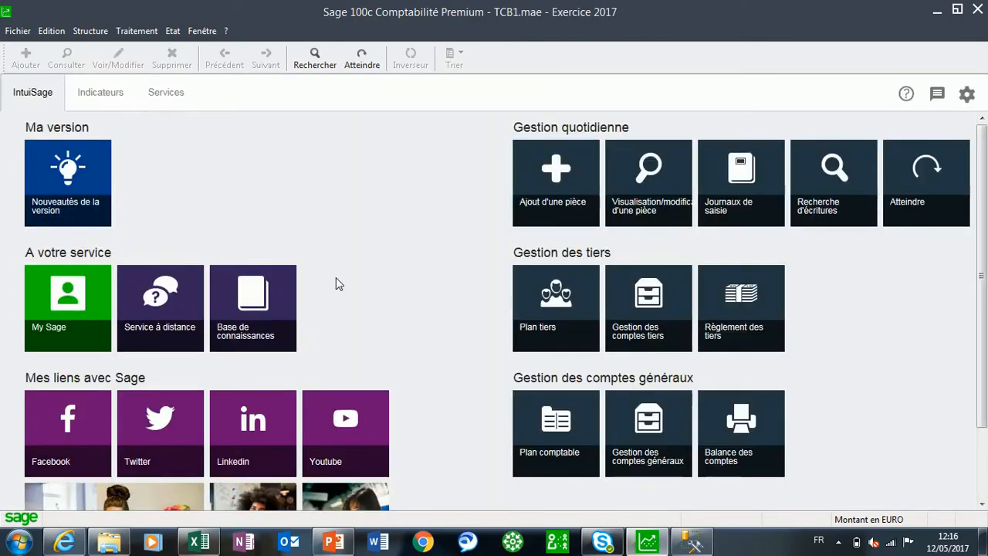
Create a new configurable import/export format file named "compte tiers" in the Entreprise 100c folder
left_click(16, 31)
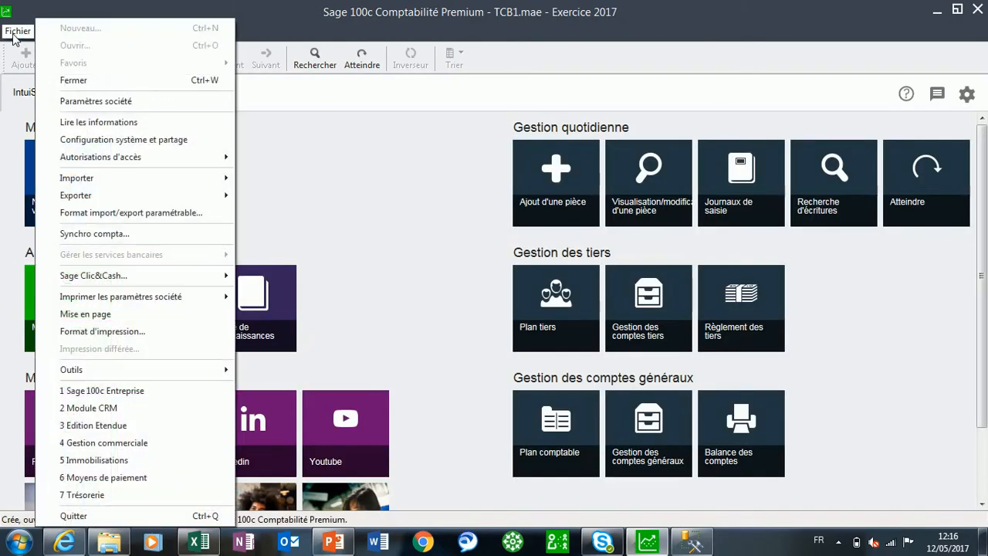
left_click(107, 219)
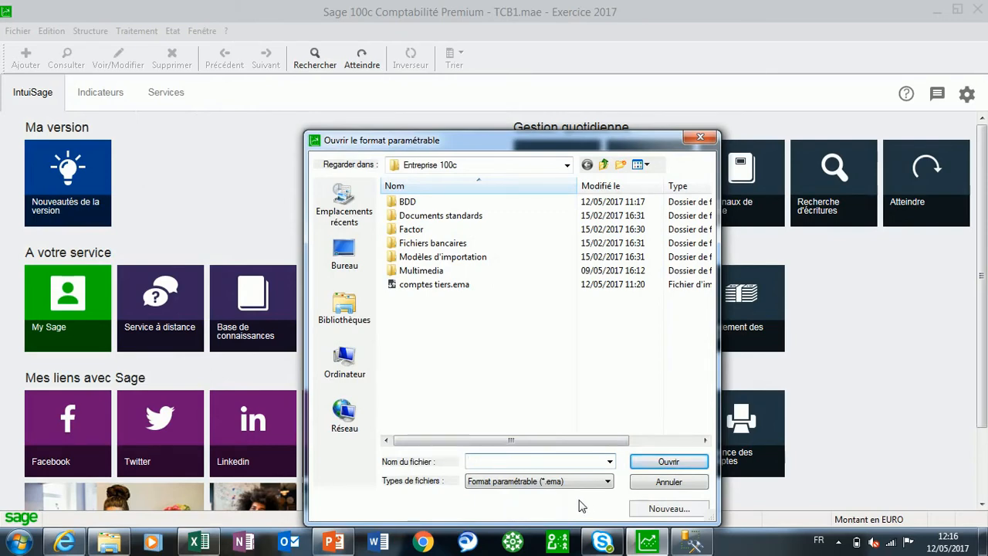
left_click(647, 510)
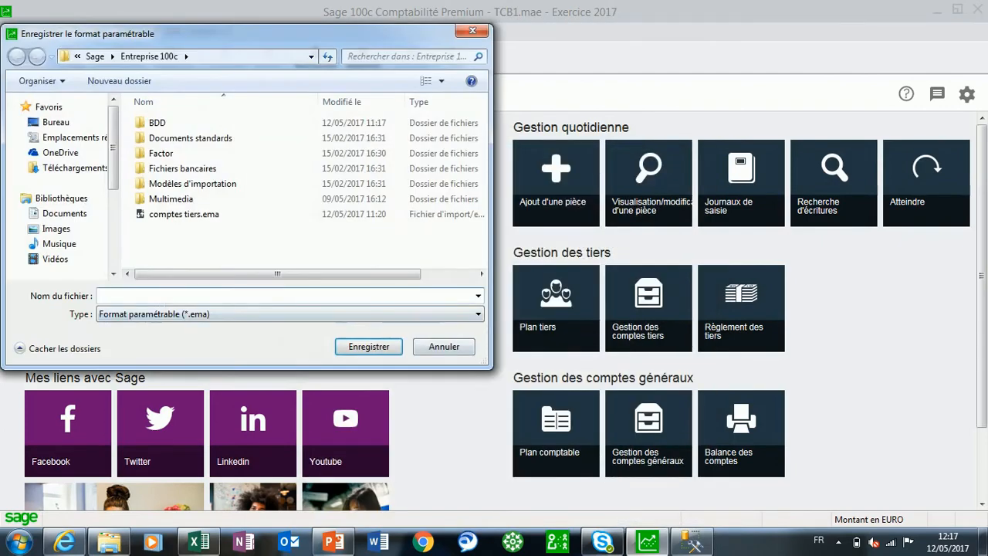
type("compt")
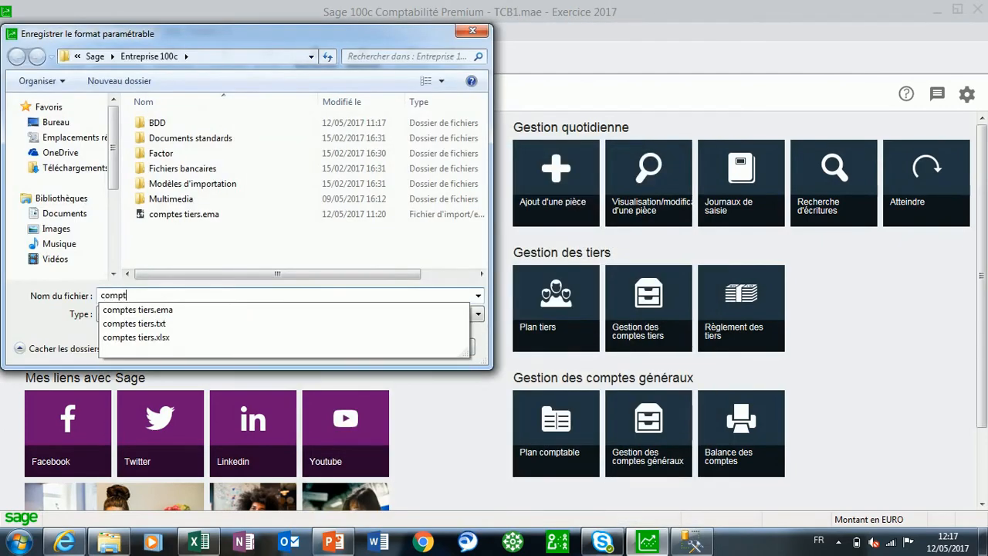
type("e tiers")
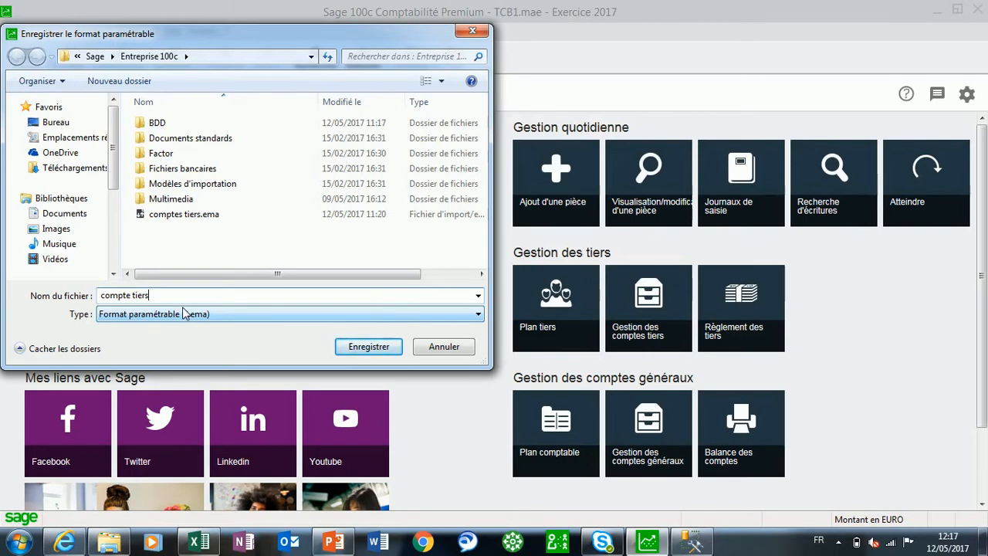
left_click(364, 347)
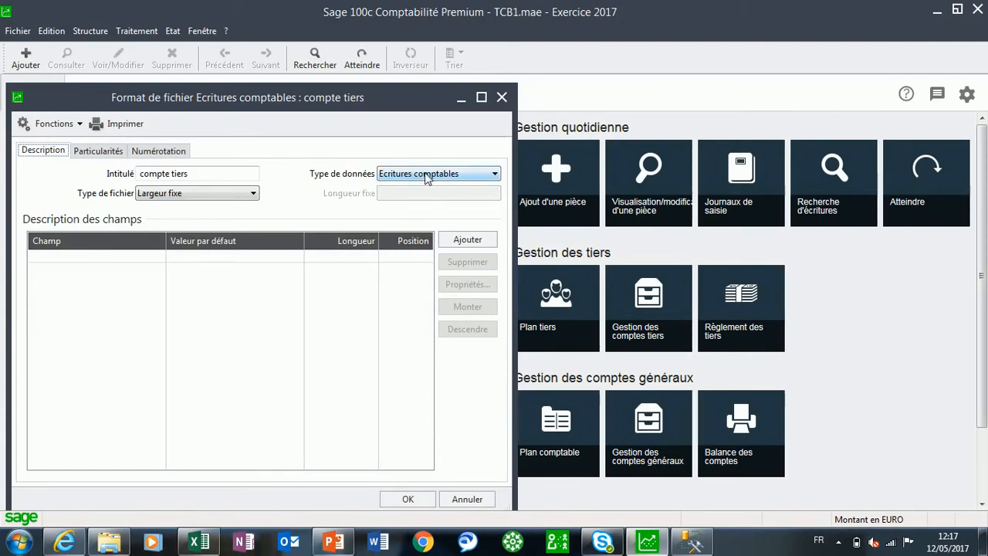
Set the format's data type to Comptes Tiers and add Numéro compte as its first field
left_click(468, 177)
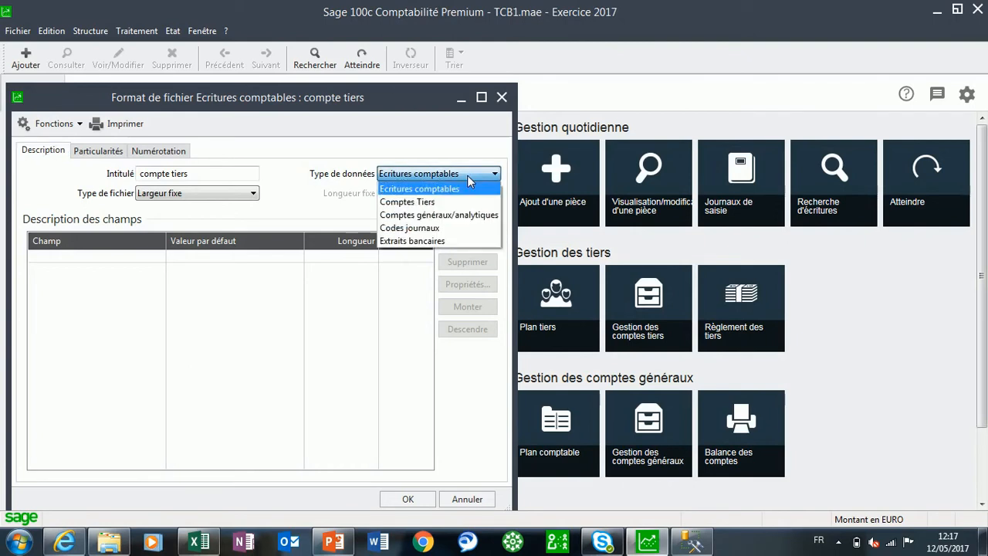
left_click(404, 203)
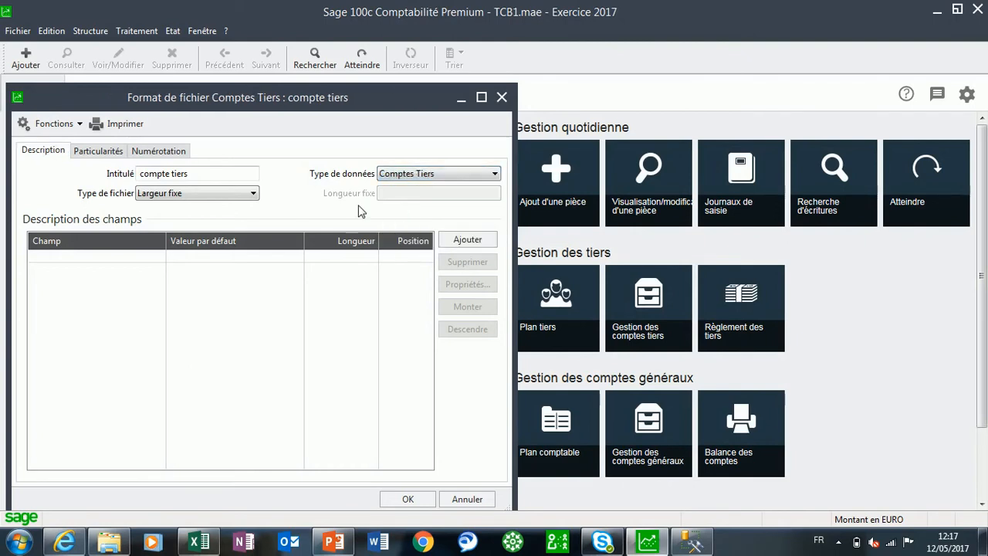
left_click(480, 241)
left_click(156, 259)
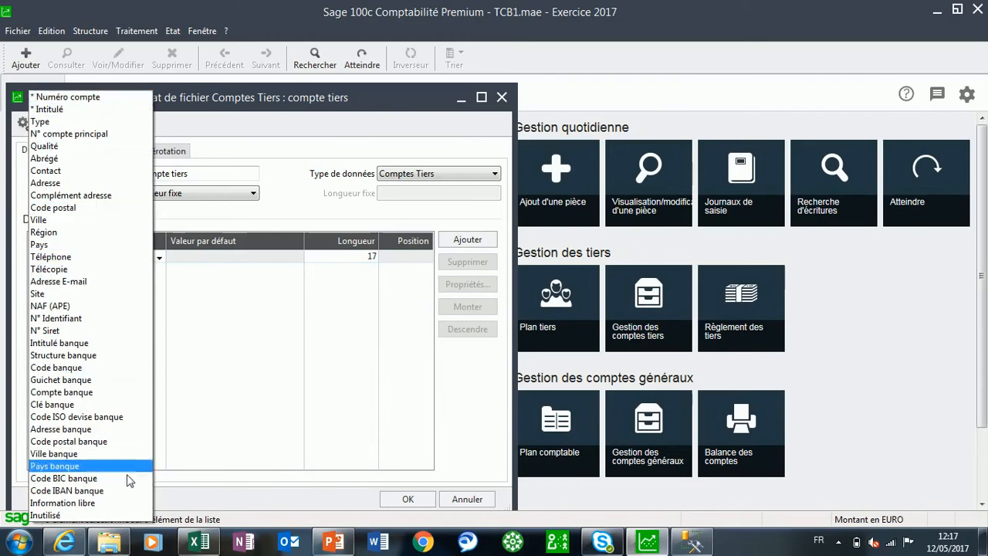
left_click(126, 99)
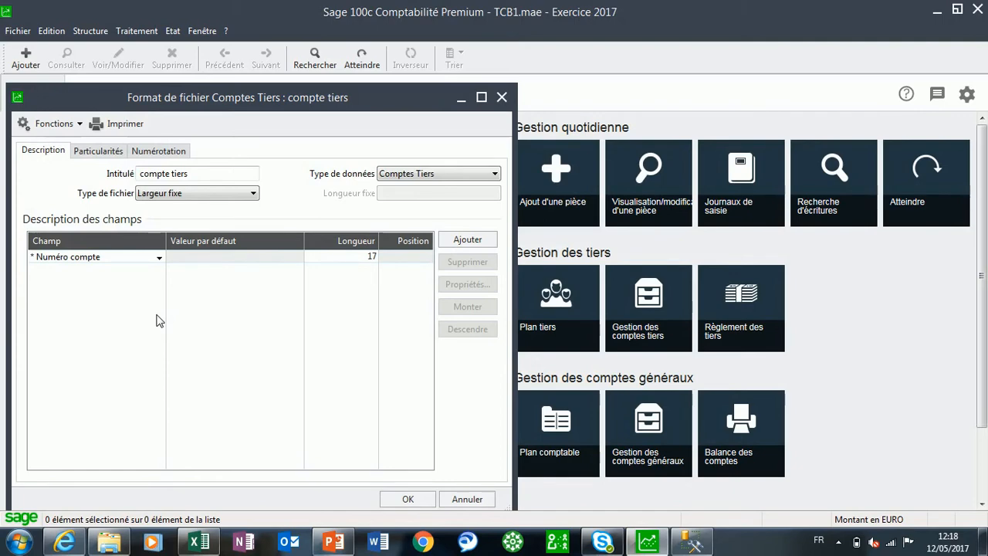
Add the Intitulé and Type fields to the format's field description
left_click(486, 238)
left_click(159, 269)
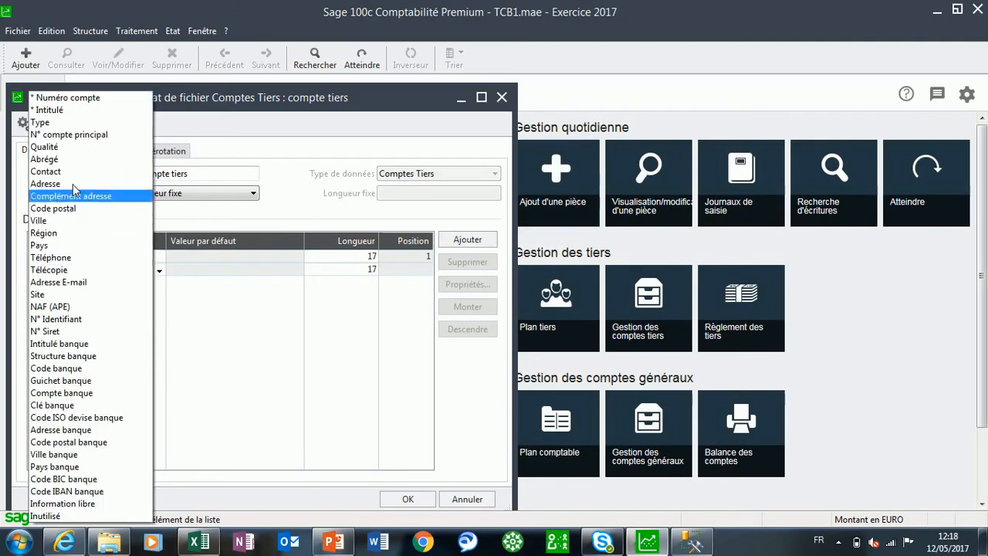
left_click(72, 110)
left_click(472, 241)
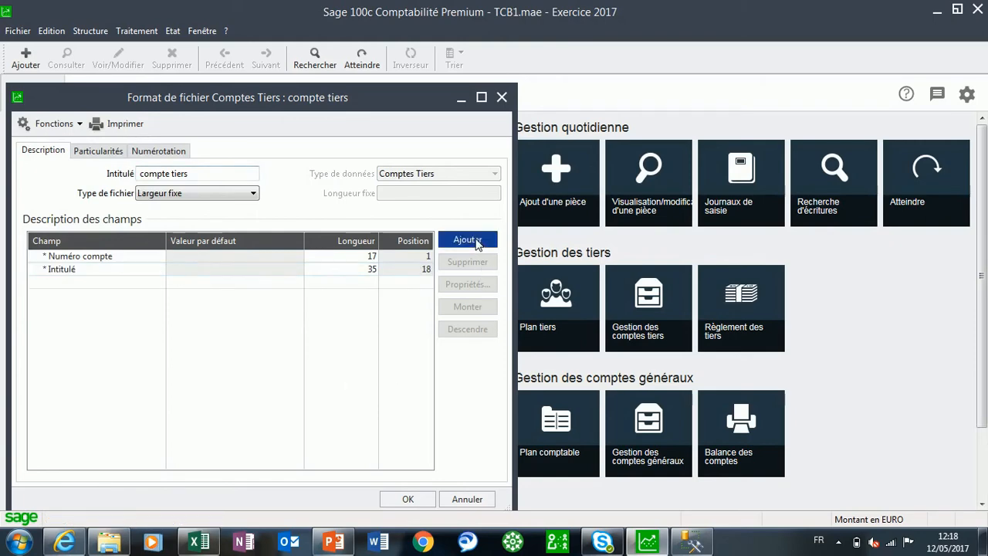
left_click(157, 284)
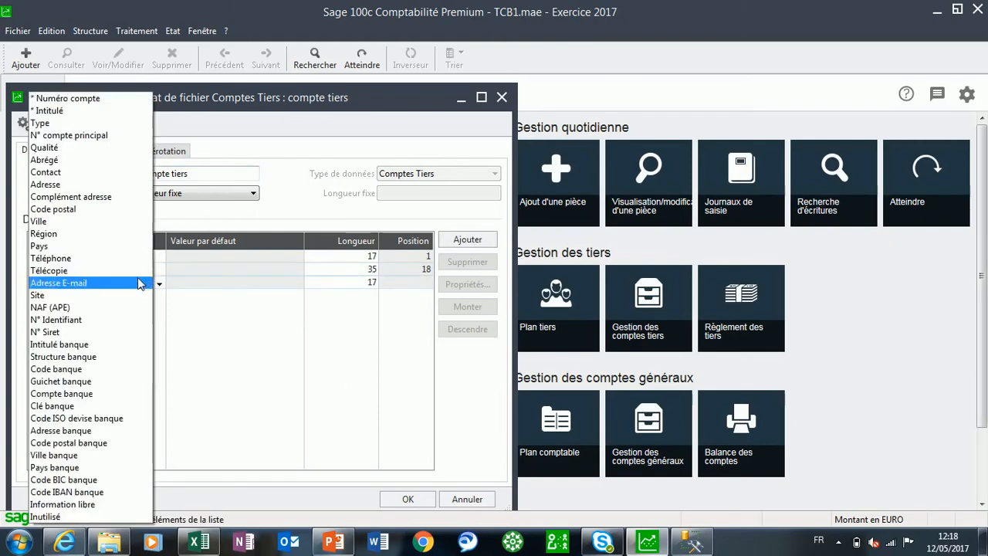
left_click(106, 124)
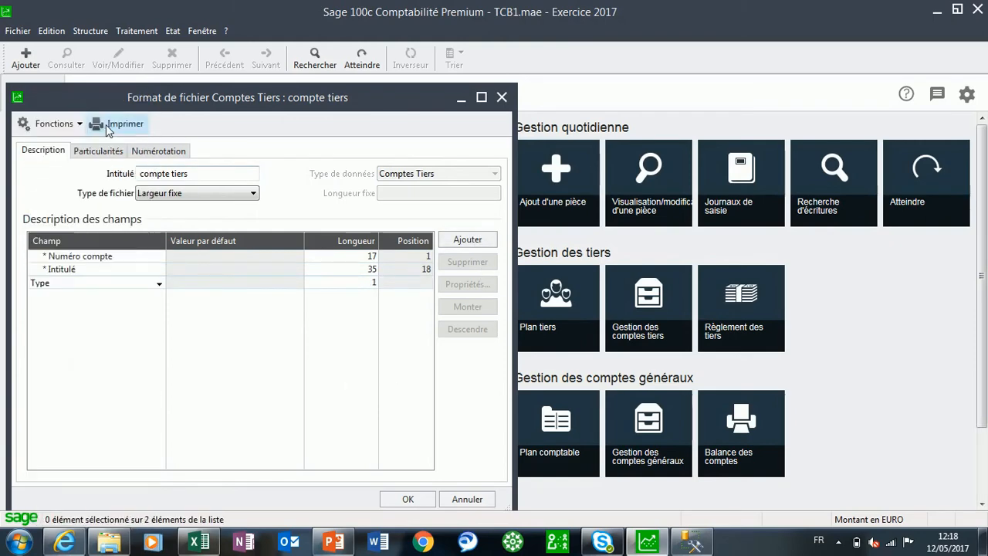
Check the column following the type in the Excel workbook and add the matching Adresse field to the Sage format
left_click(196, 541)
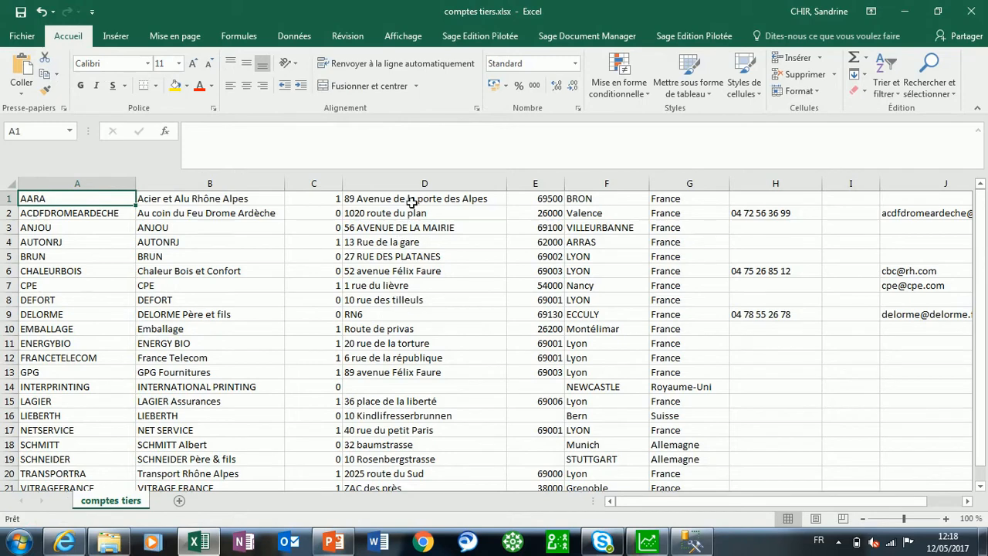
left_click(648, 541)
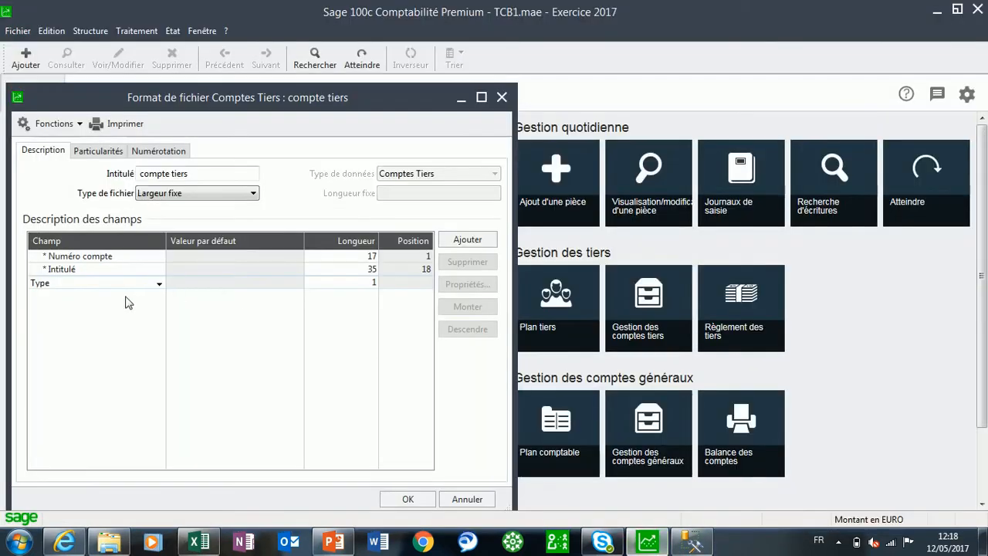
left_click(468, 240)
left_click(158, 296)
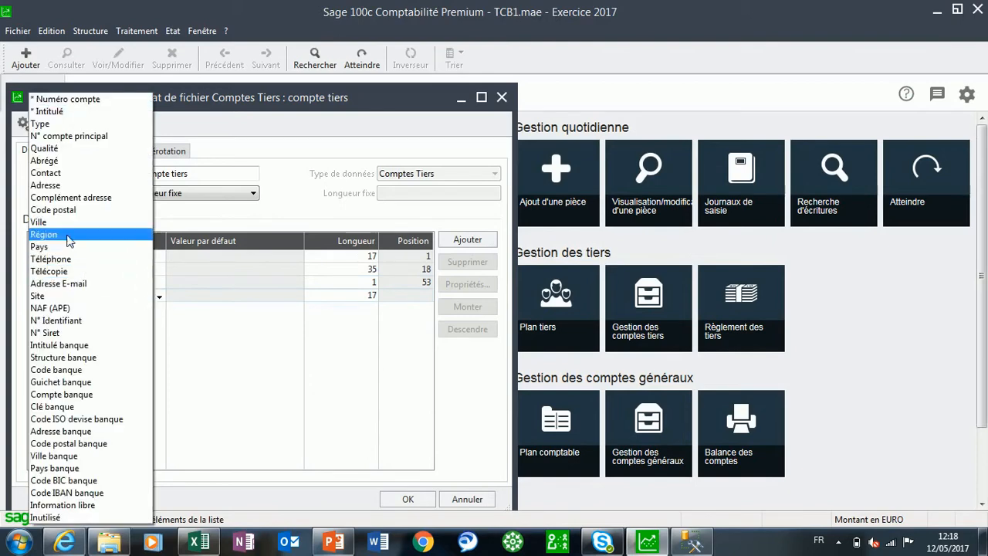
left_click(46, 185)
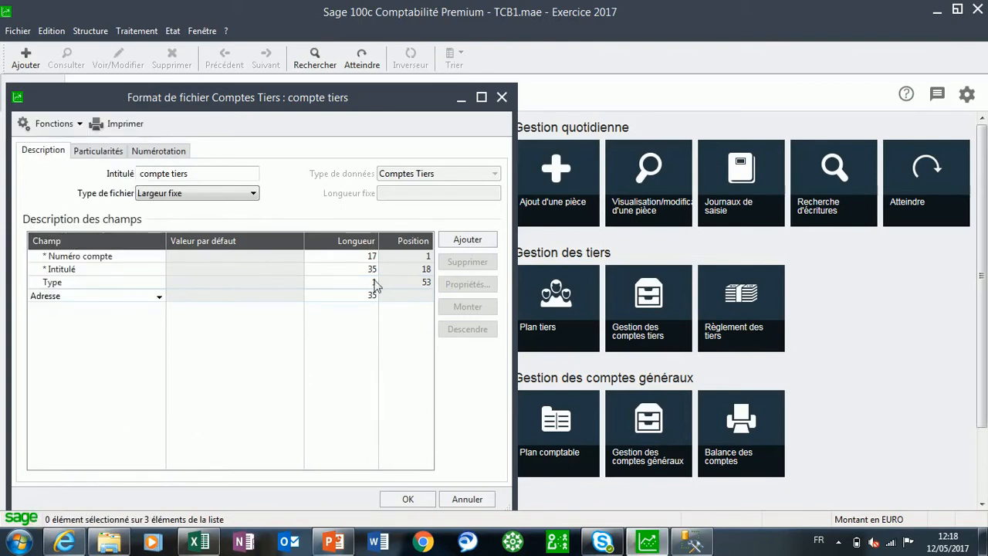
Check the columns after the address in the Excel workbook and add the Code postal field to the Sage format
left_click(202, 542)
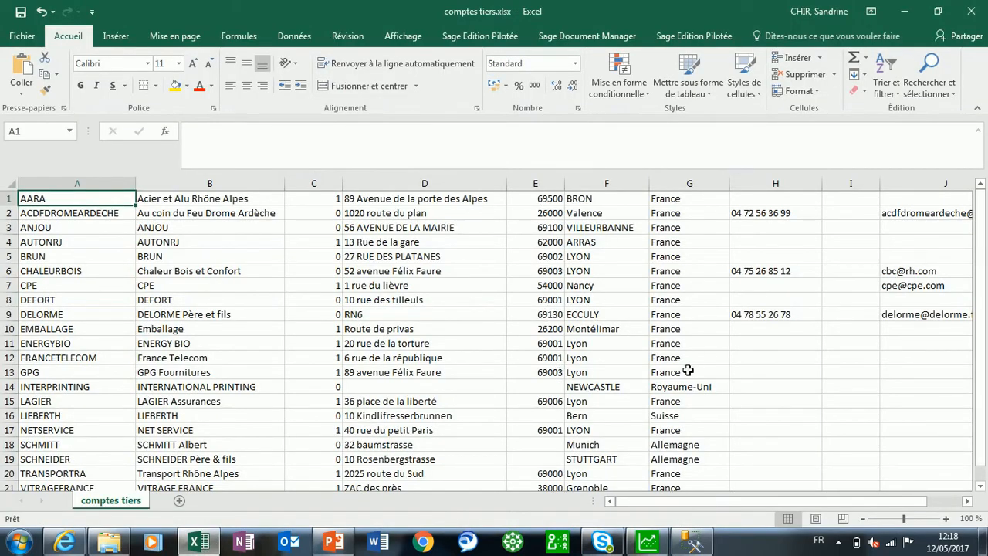
left_click(646, 543)
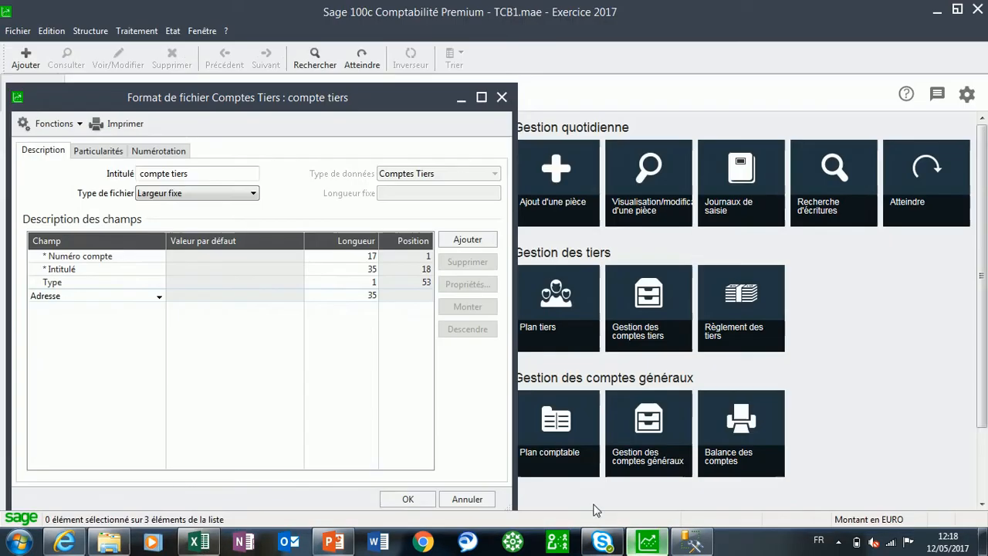
left_click(467, 240)
left_click(159, 309)
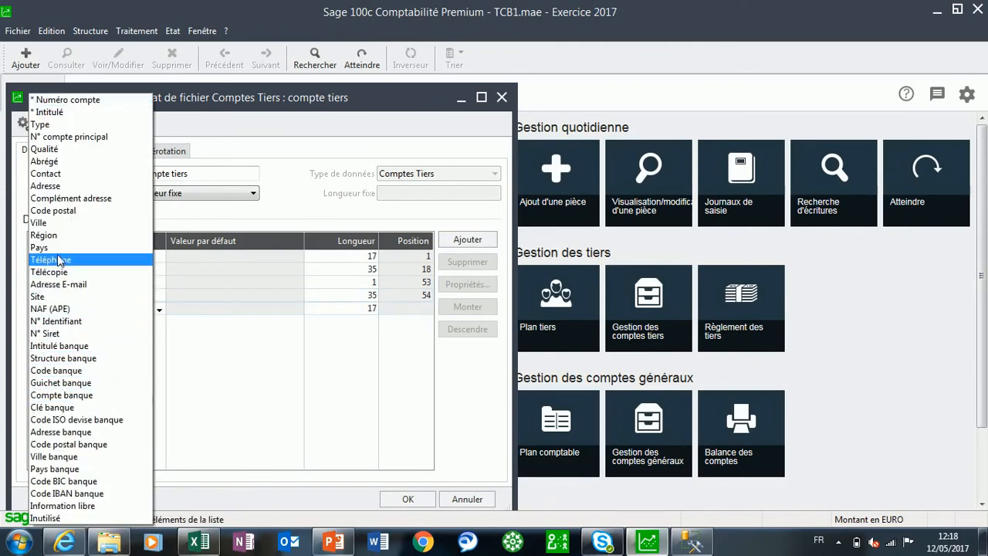
left_click(54, 210)
Add the Ville and Pays fields after Code postal in the format's field description
left_click(467, 240)
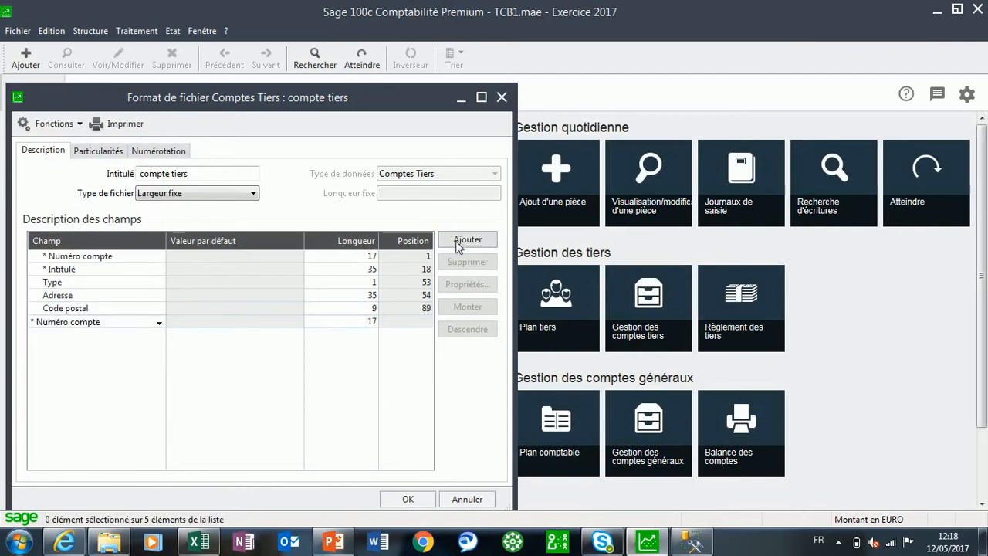
left_click(157, 324)
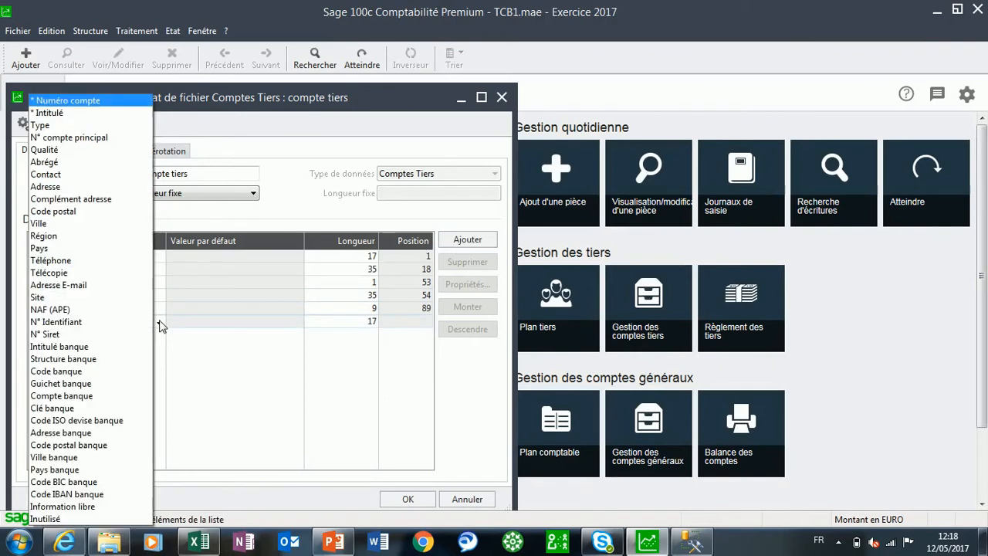
left_click(84, 228)
left_click(467, 239)
left_click(158, 337)
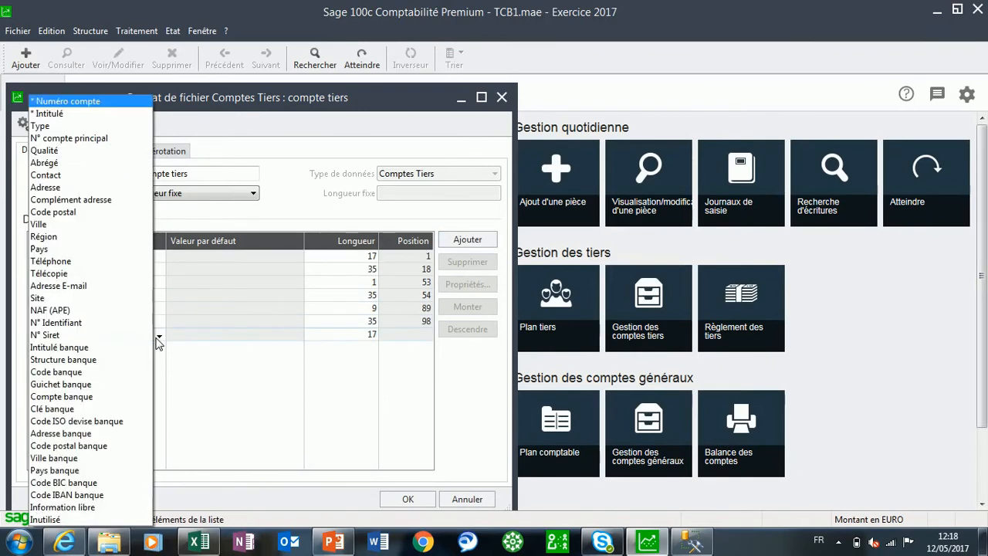
left_click(42, 248)
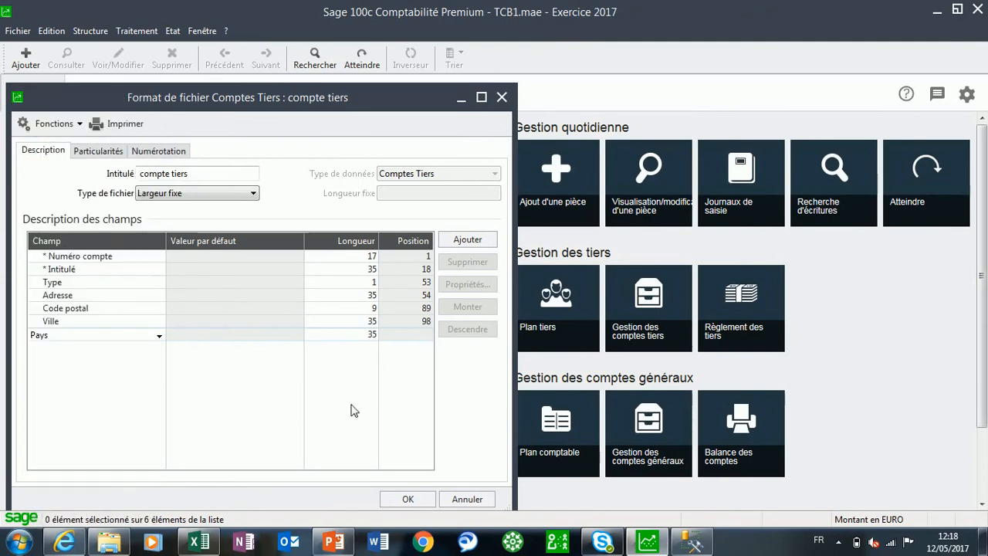
Delete the empty column I from the comptes tiers sheet in Excel
left_click(199, 542)
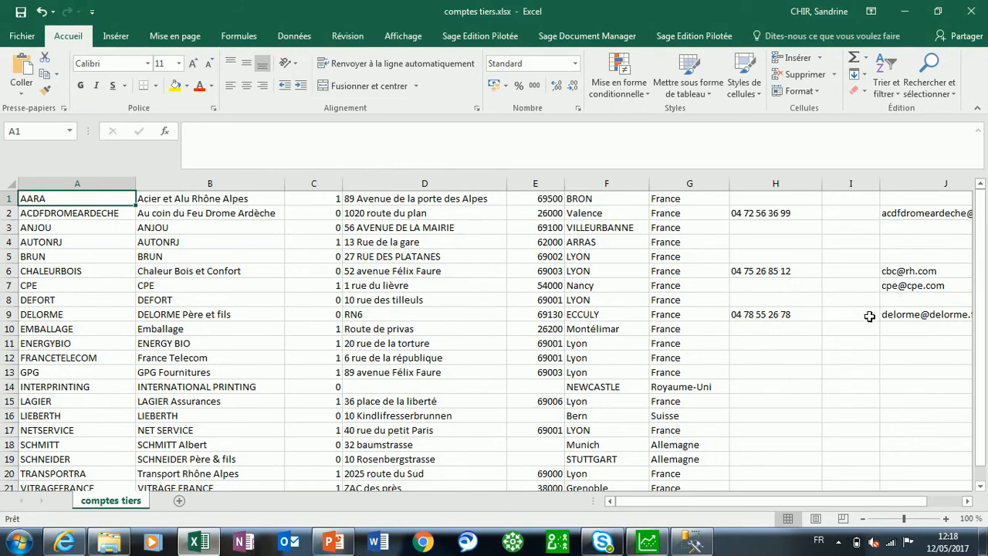
left_click_drag(981, 401, 979, 266)
left_click(850, 184)
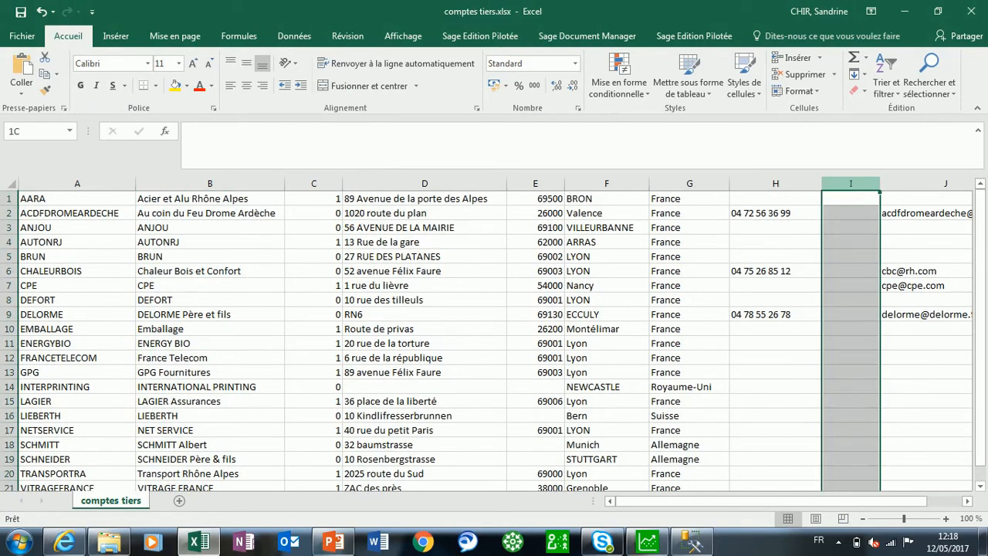
right_click(861, 191)
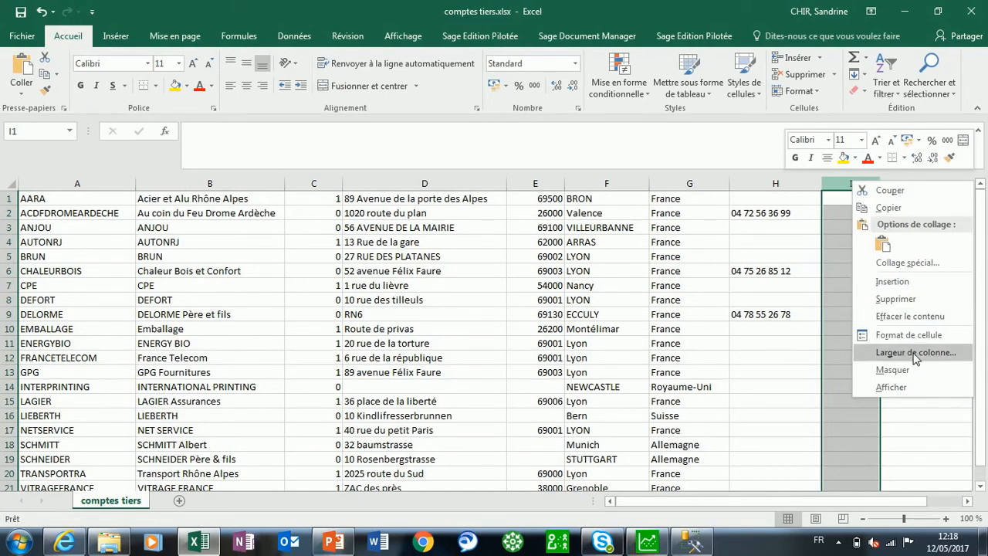
left_click(895, 298)
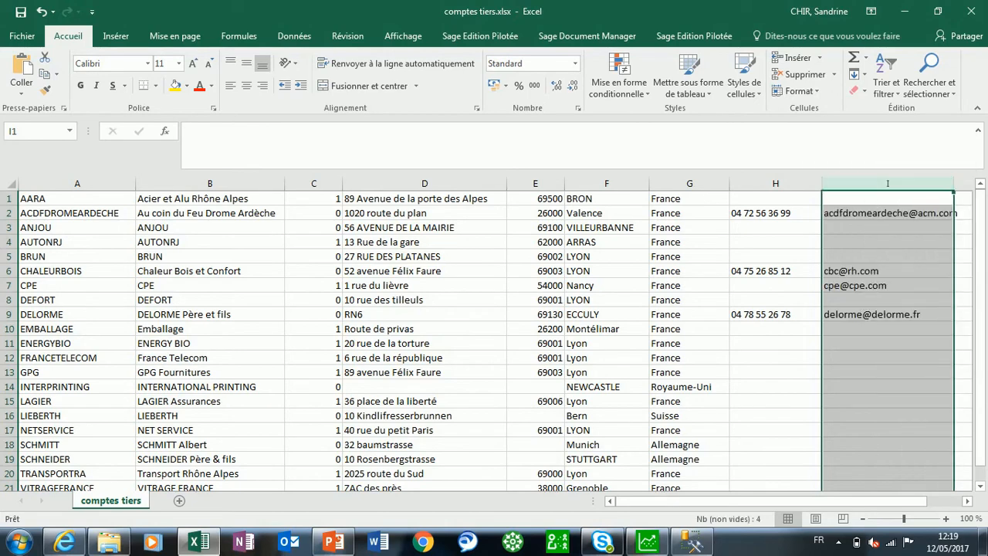
Back in Sage, add the Téléphone and Adresse E-mail fields after Pays in the format's field description
left_click(647, 541)
left_click(459, 241)
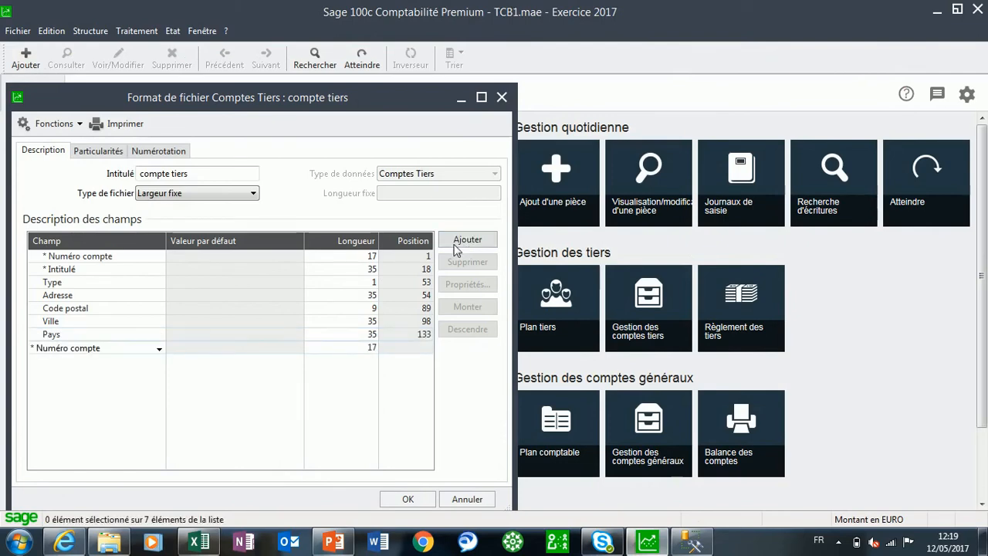
left_click(159, 348)
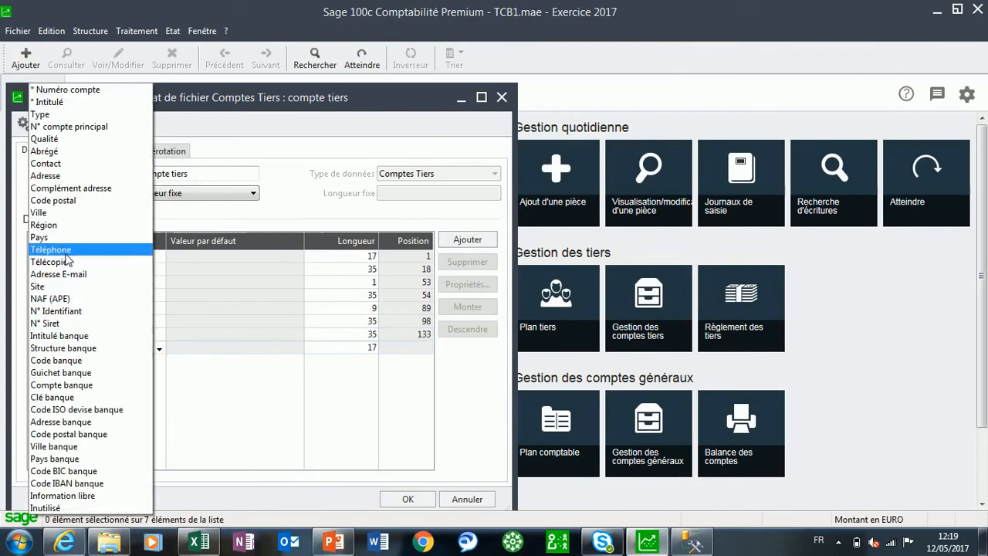
left_click(66, 250)
left_click(467, 240)
left_click(159, 361)
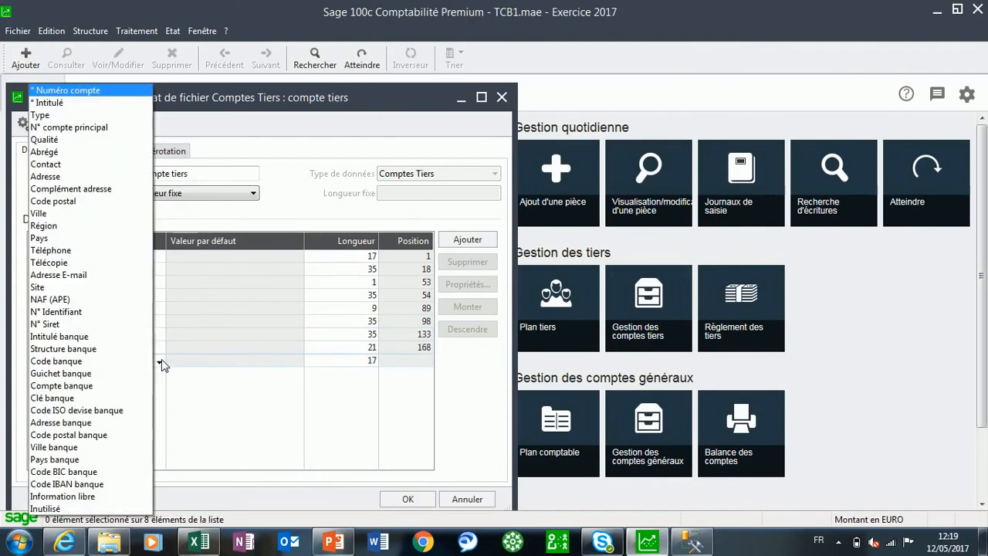
left_click(77, 282)
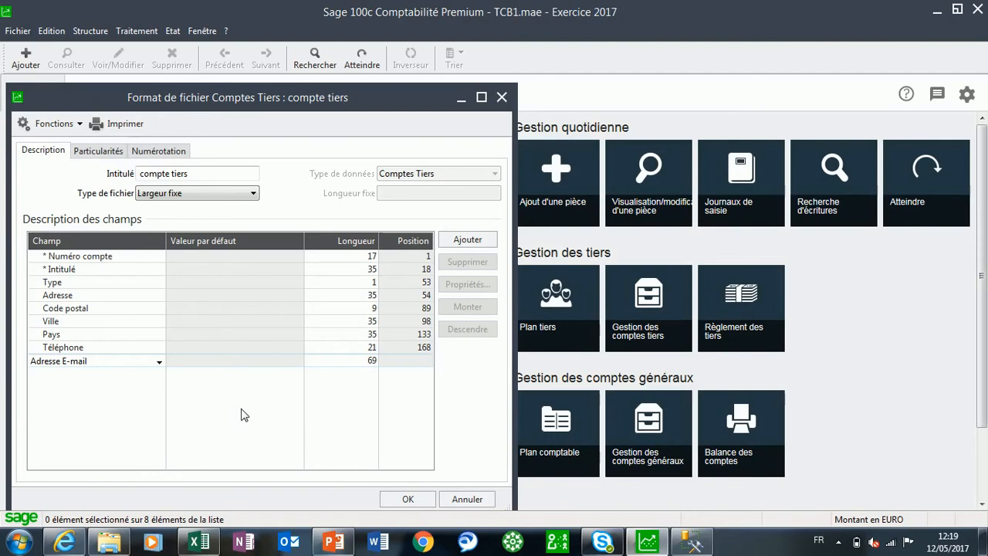
Change the format's file type to Délimité and accept losing the field lengths and positions
left_click(227, 195)
left_click(162, 206)
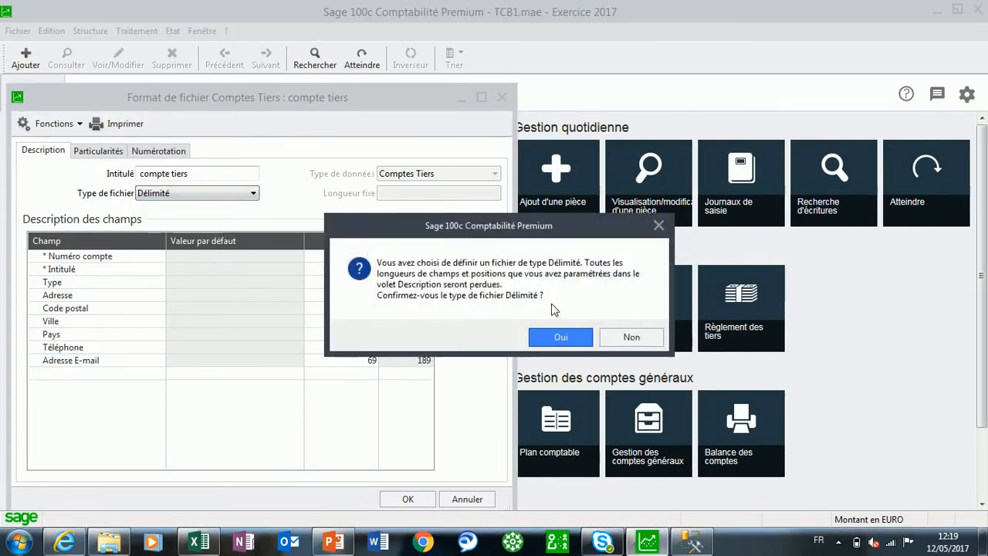
left_click(561, 337)
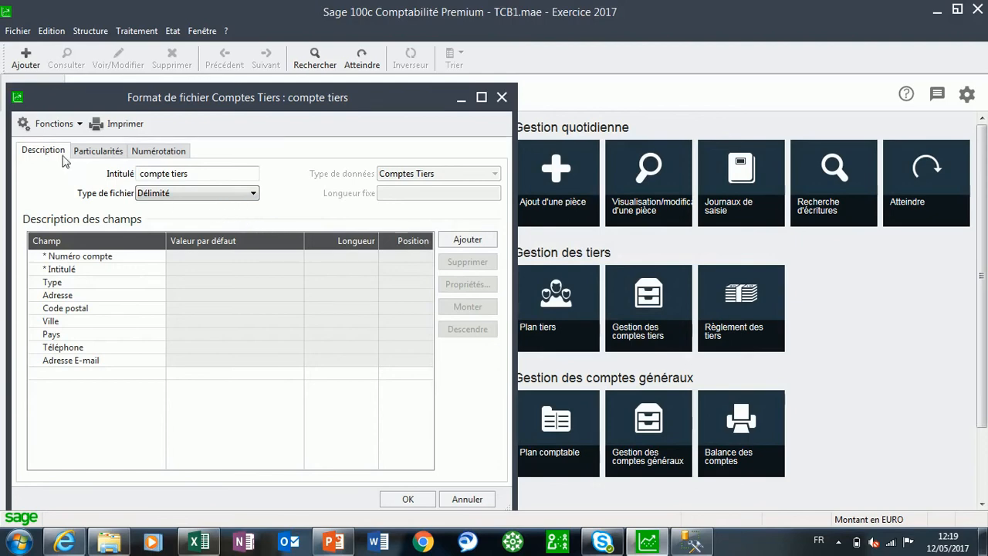
Check the format's field delimiter, field list and third-party account numbering rules, and validate the format
left_click(99, 152)
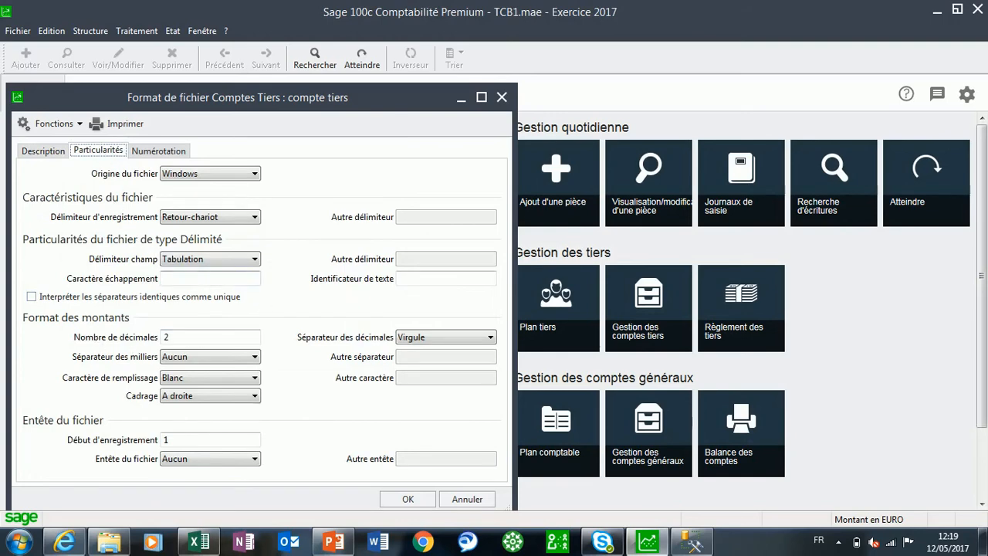
left_click(250, 261)
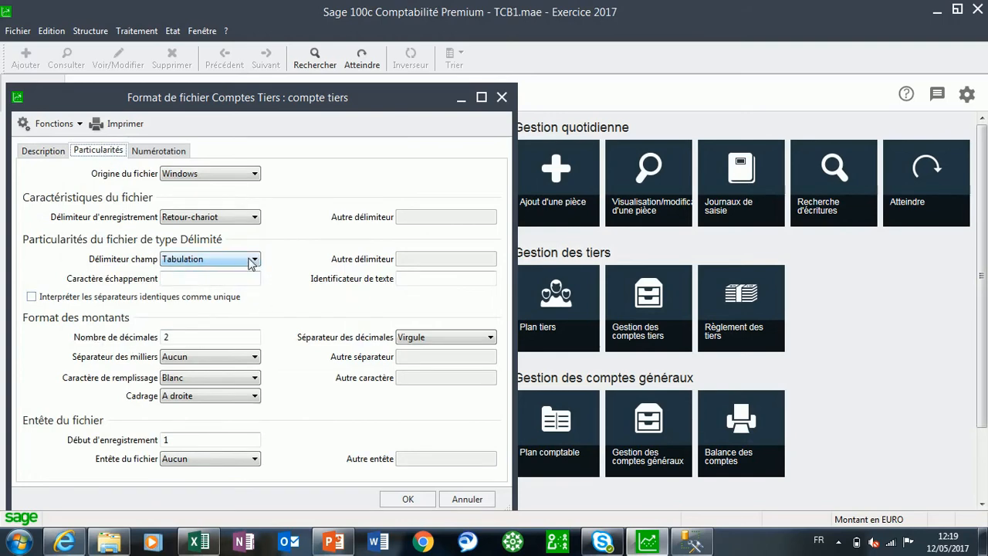
mouse_move(194, 544)
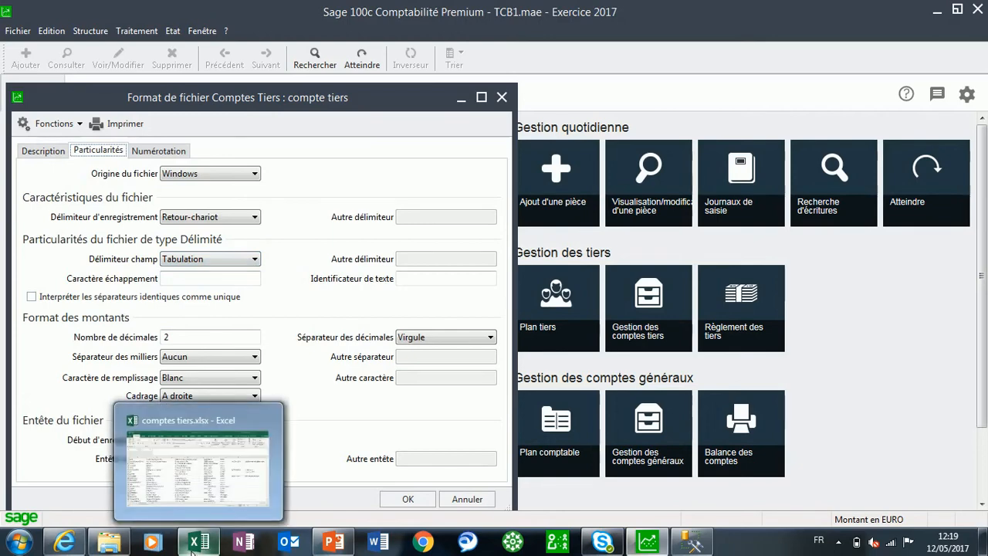
left_click(46, 152)
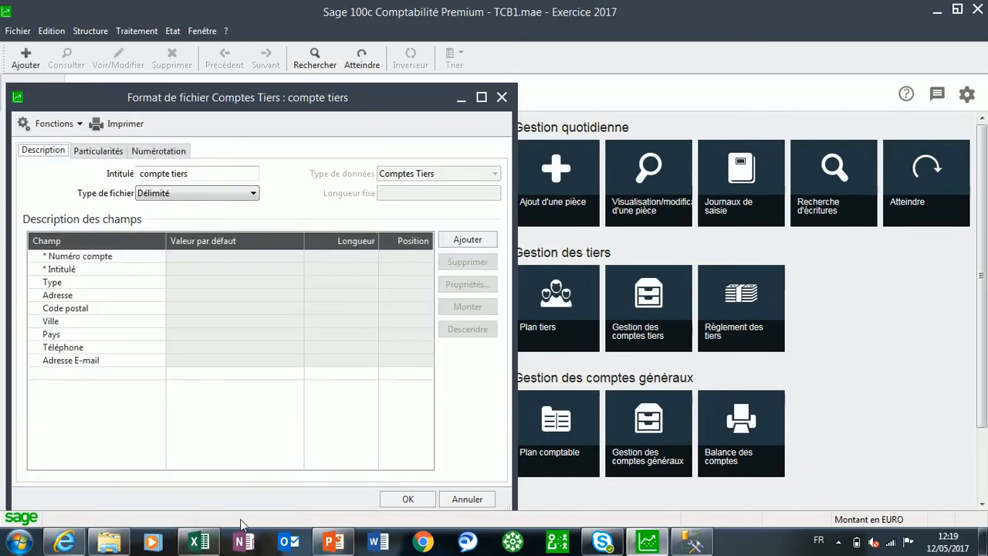
left_click(159, 154)
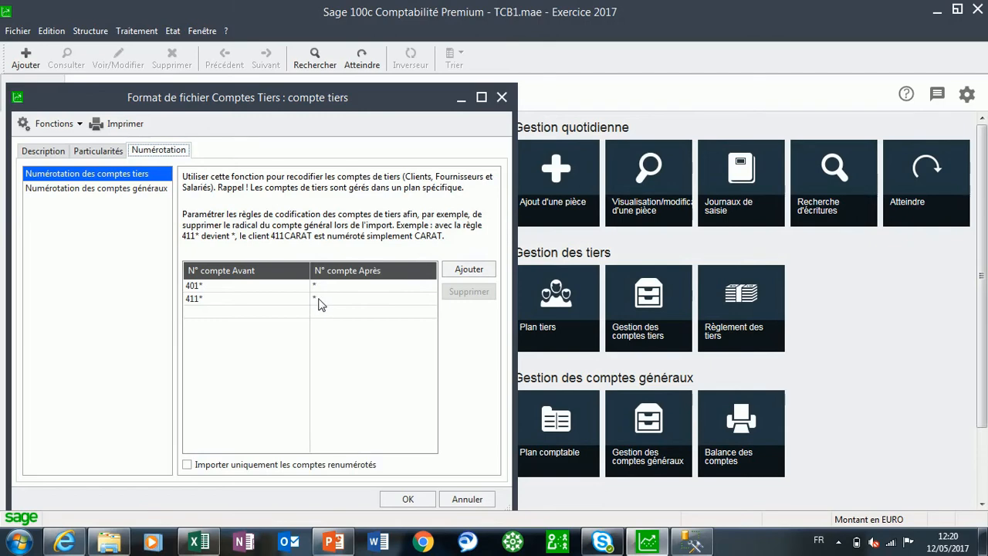
left_click(407, 500)
In Excel, prepare a copy of the comptes tiers workbook in the Entreprise 100c folder as Texte (séparateur : tabulation) (*.txt)
left_click(213, 546)
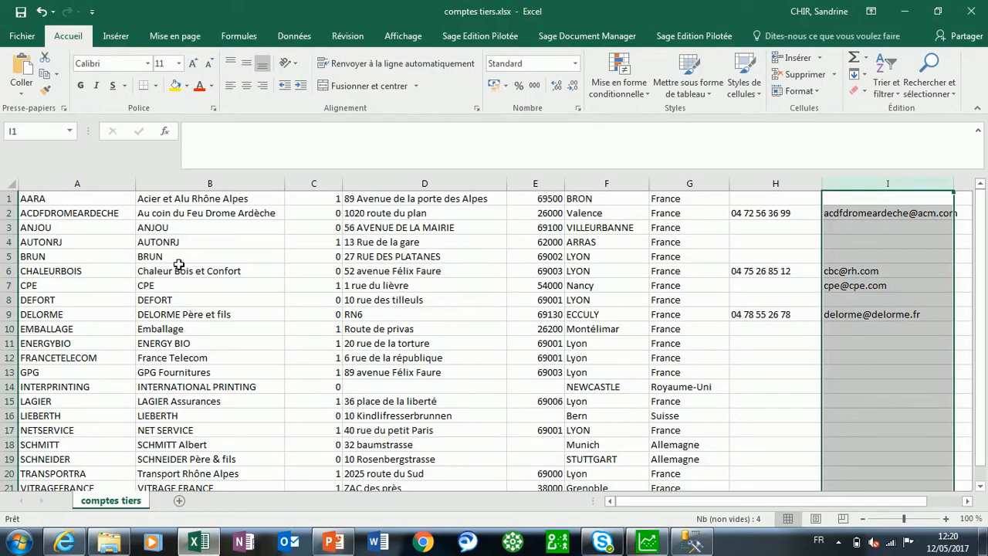
left_click(23, 37)
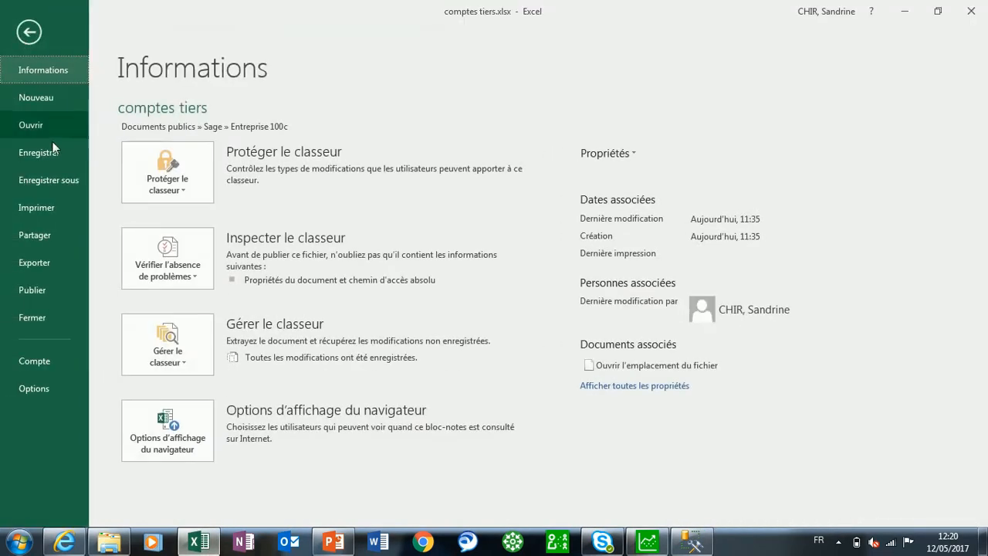
left_click(61, 181)
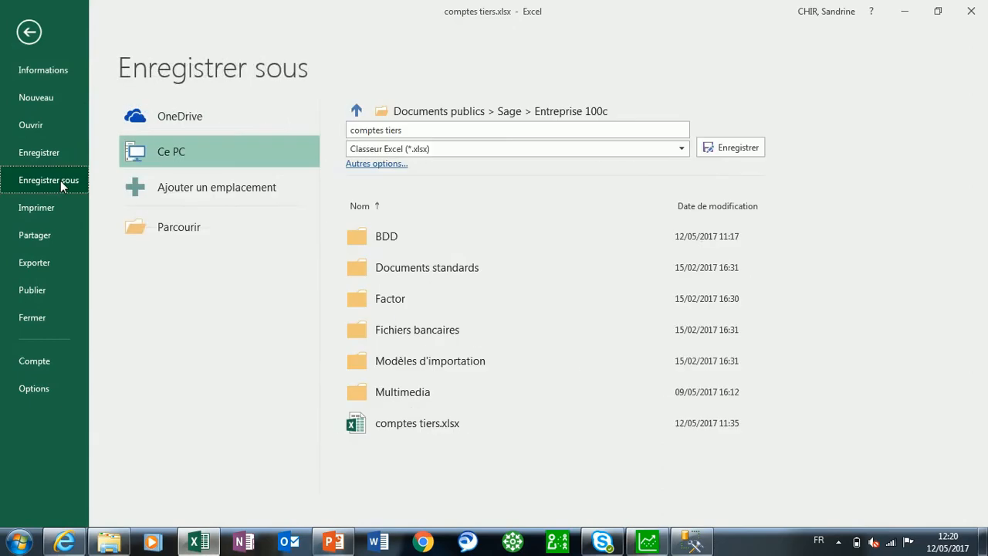
left_click(185, 230)
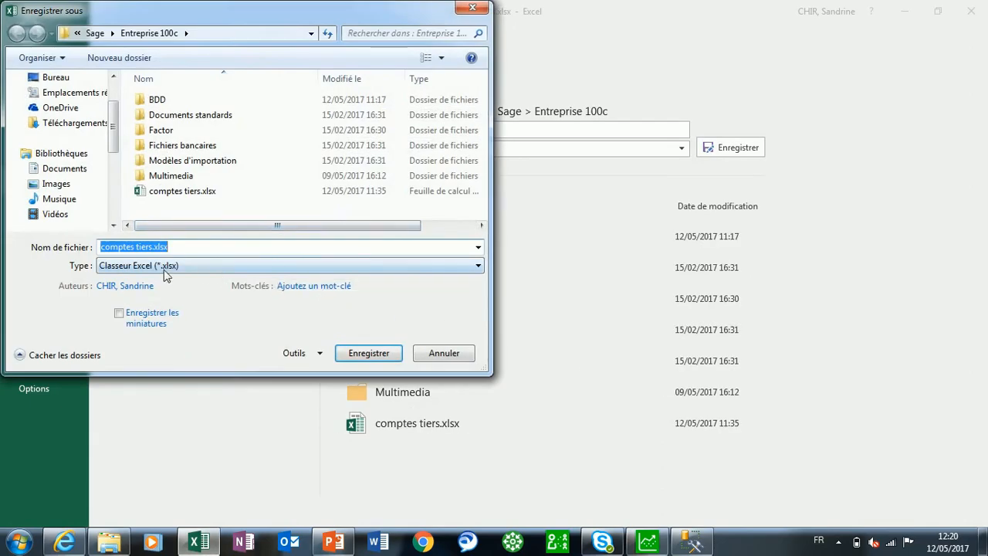
left_click(197, 265)
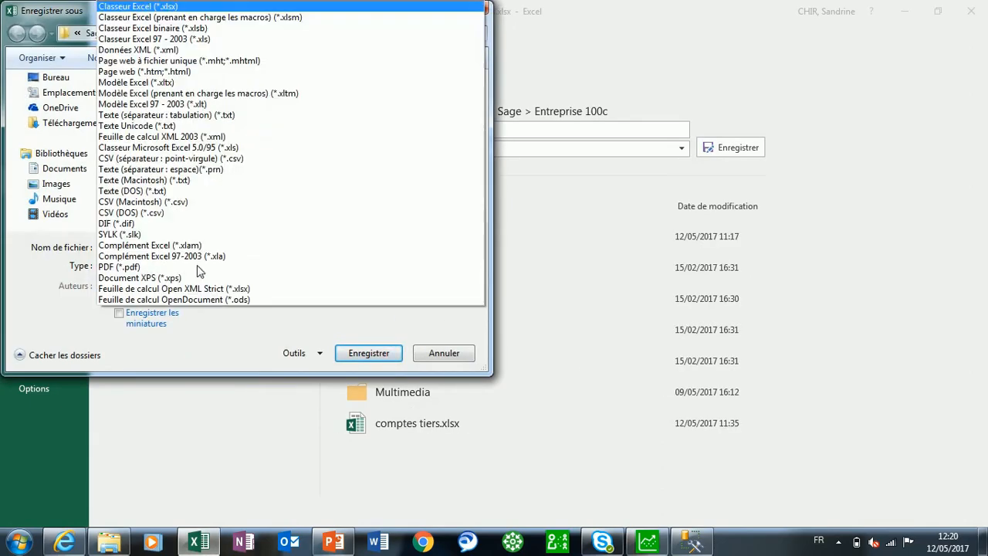
left_click(185, 117)
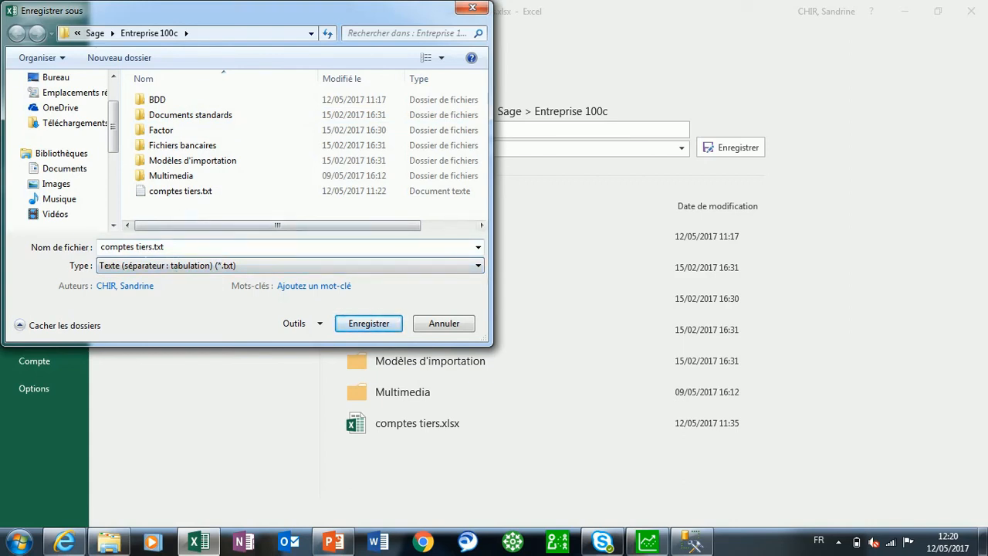
Save the text copy as comptes tiers bis.txt and close Excel
left_click(163, 246)
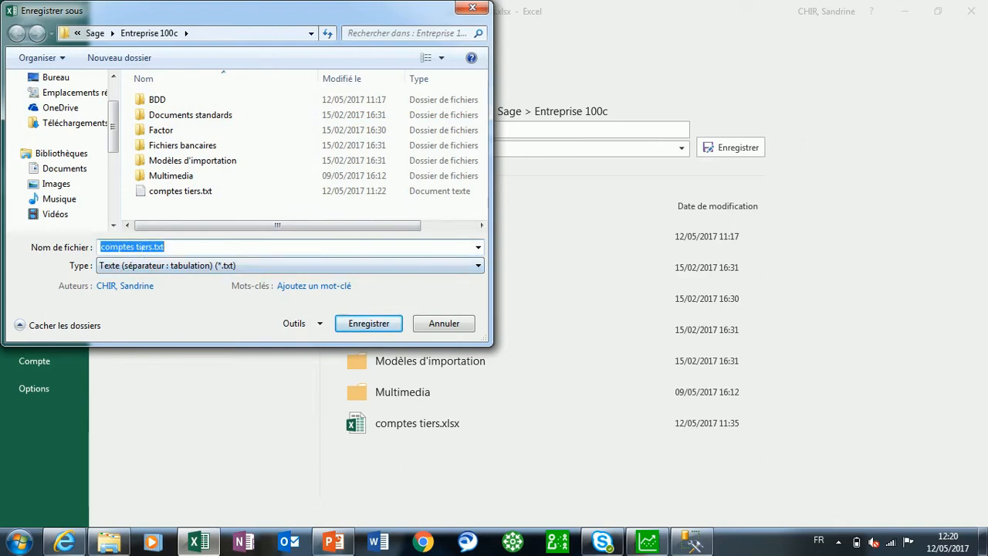
left_click(133, 246)
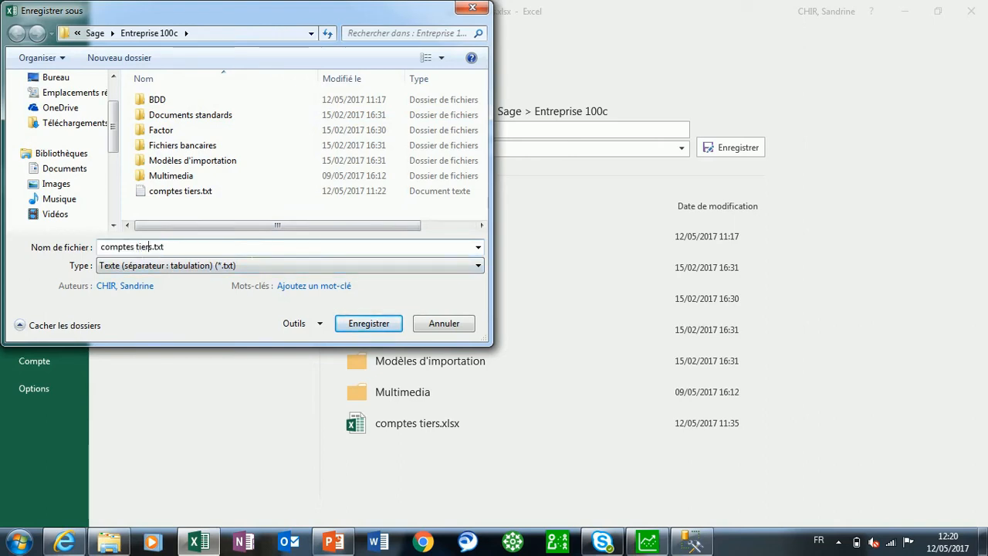
key("Right")
left_click(369, 325)
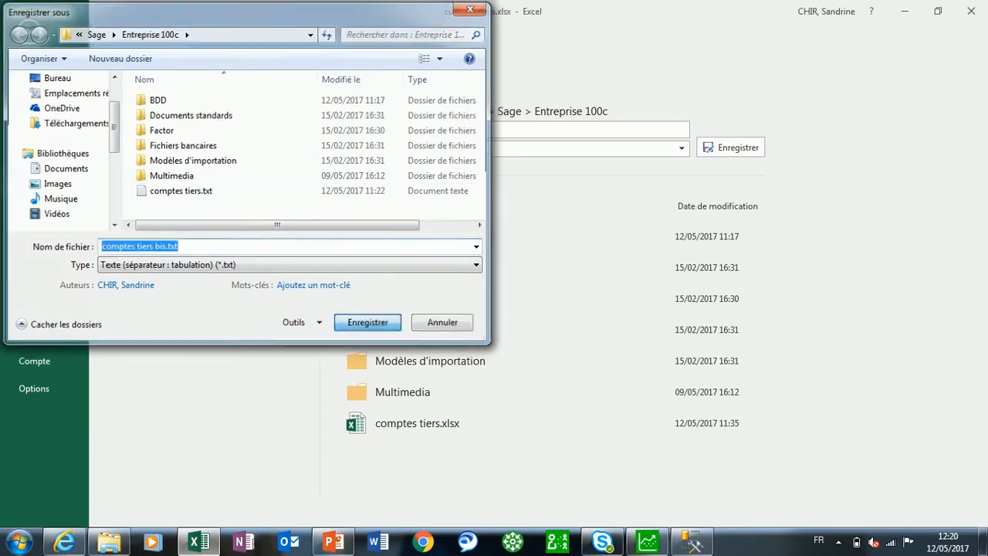
left_click(414, 314)
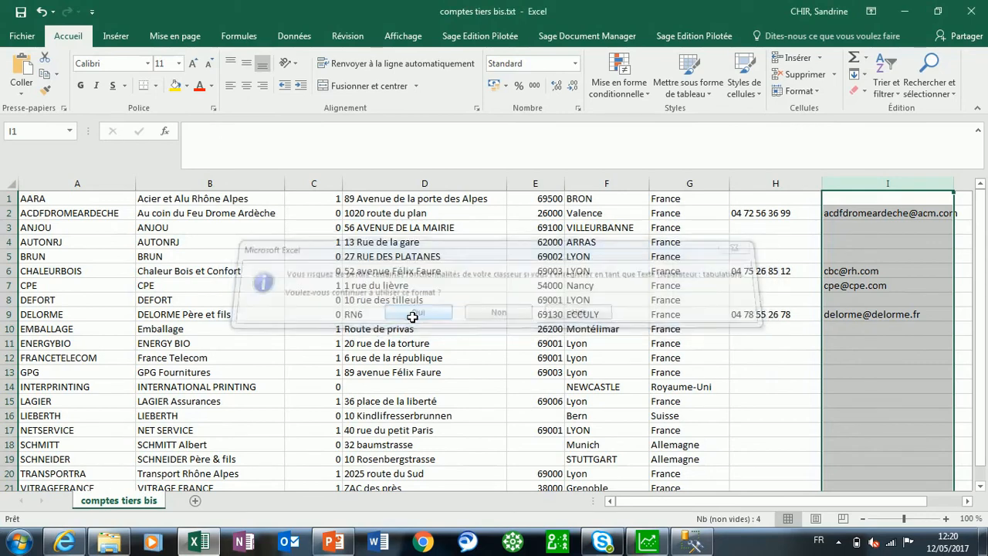
left_click(974, 13)
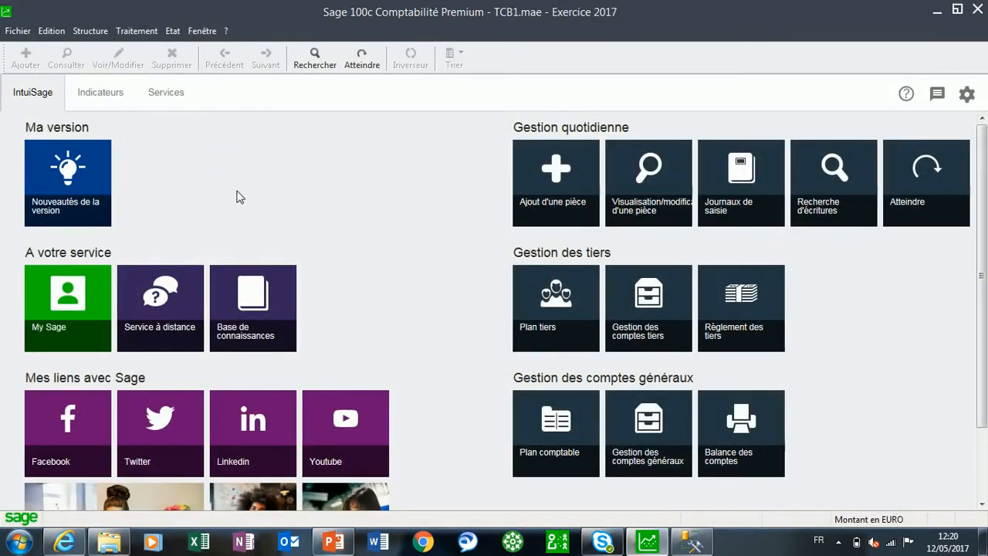
Import comptes tiers bis.txt into the accounting file using the parametrable format compte tiers.ema
left_click(9, 34)
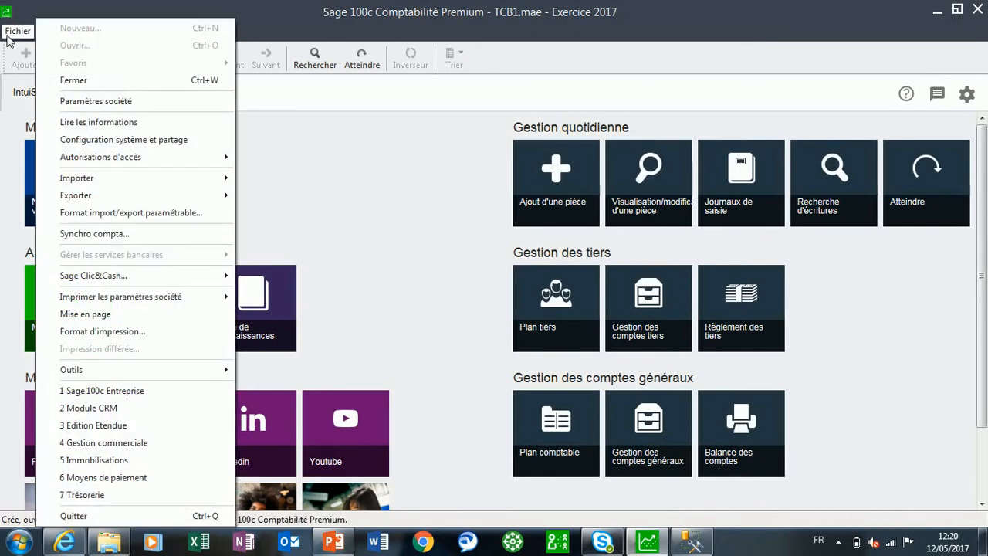
mouse_move(193, 178)
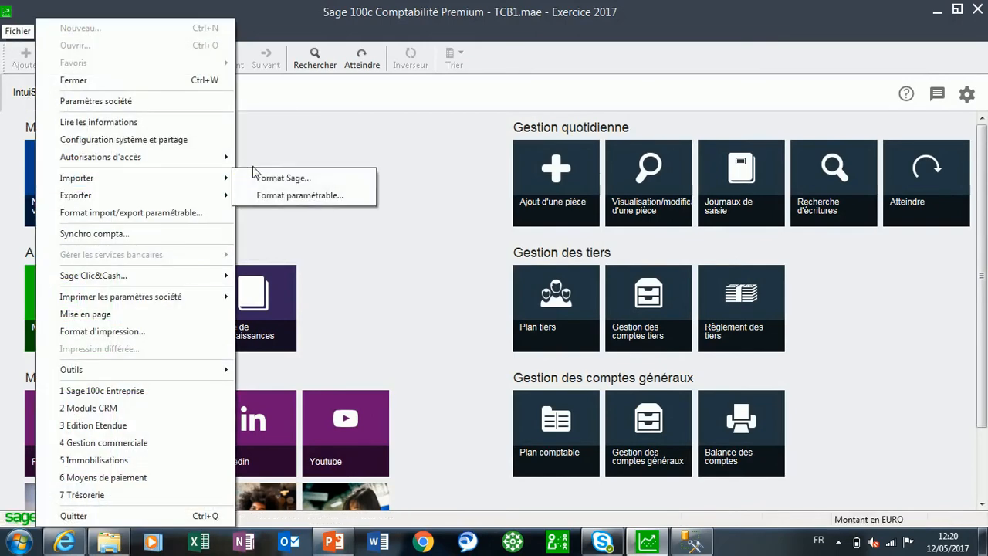
left_click(298, 197)
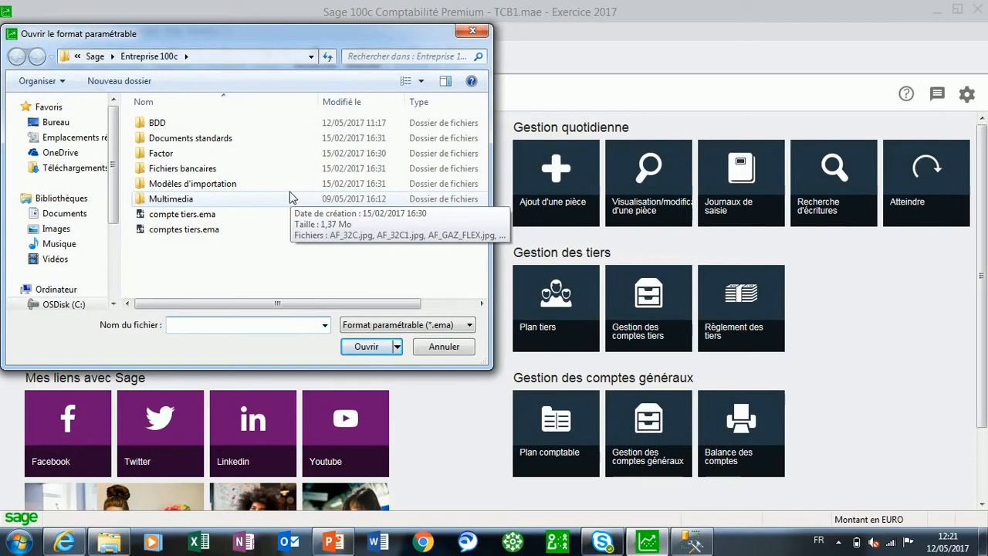
left_click(174, 219)
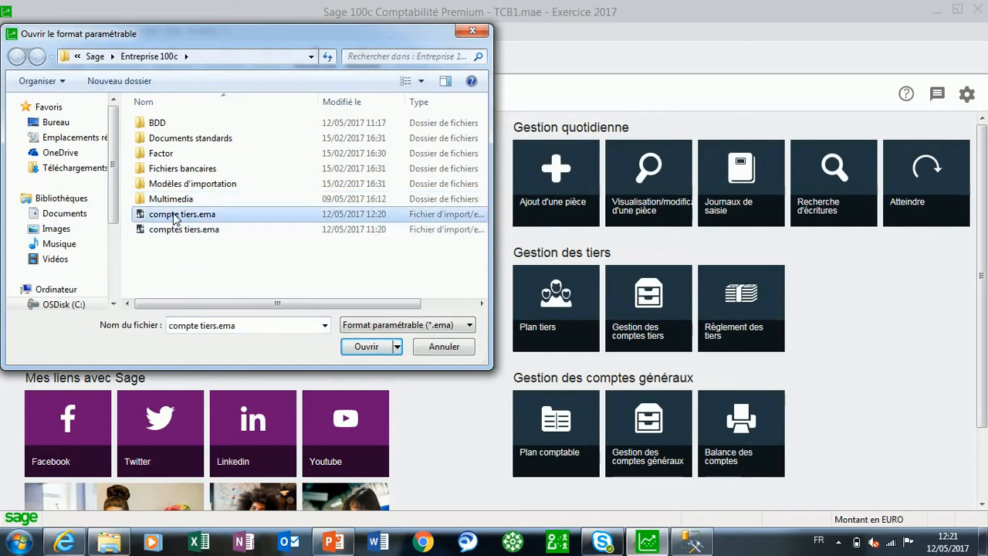
left_click(365, 348)
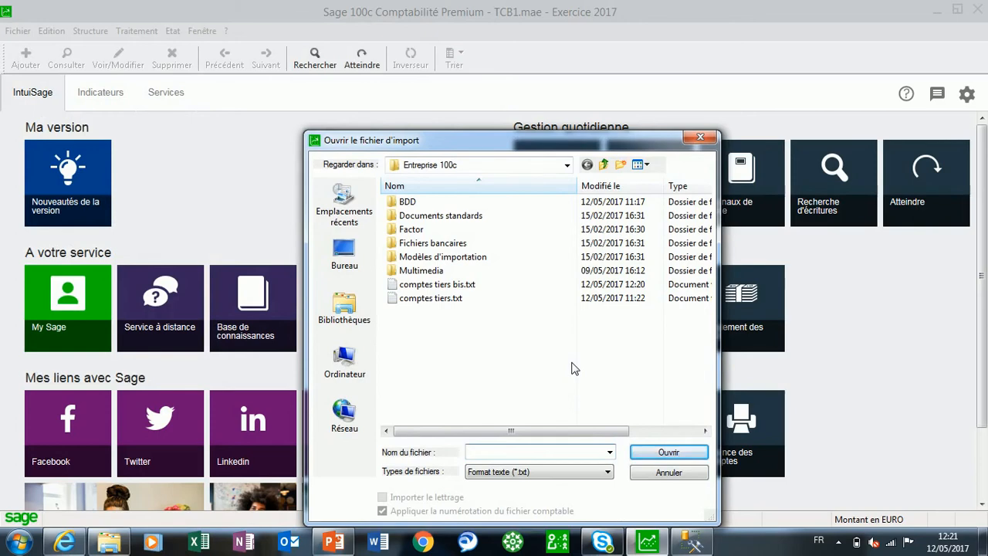
left_click(559, 472)
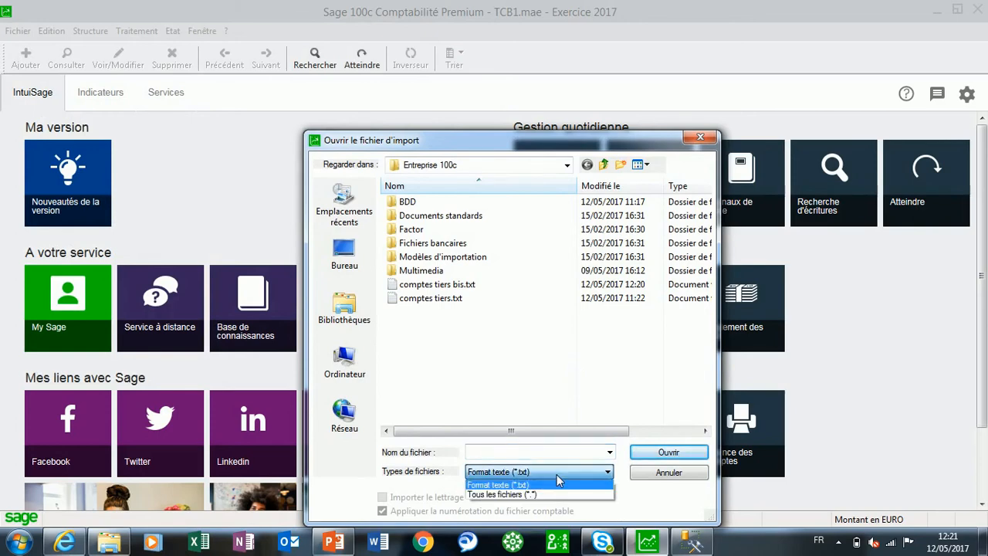
left_click(557, 476)
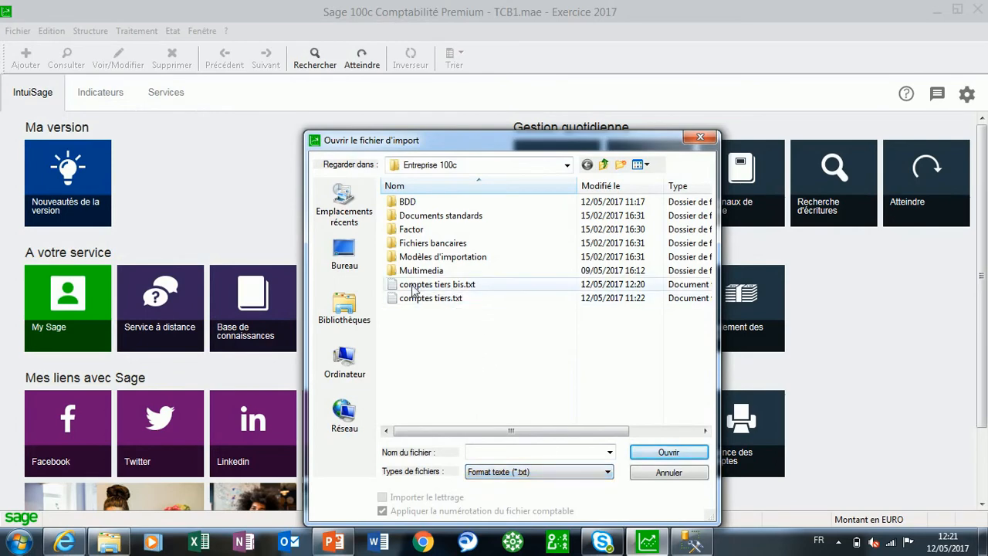
left_click(437, 286)
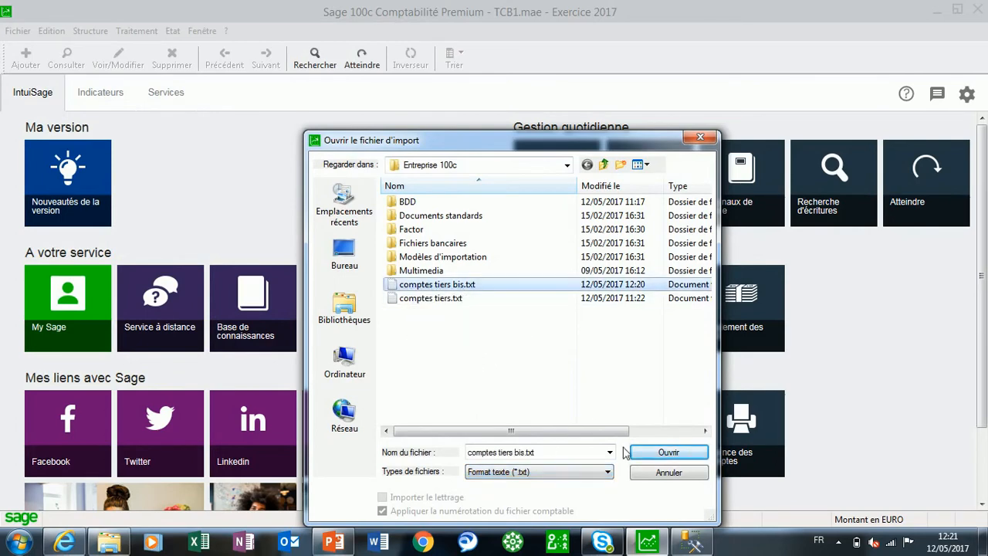
left_click(651, 454)
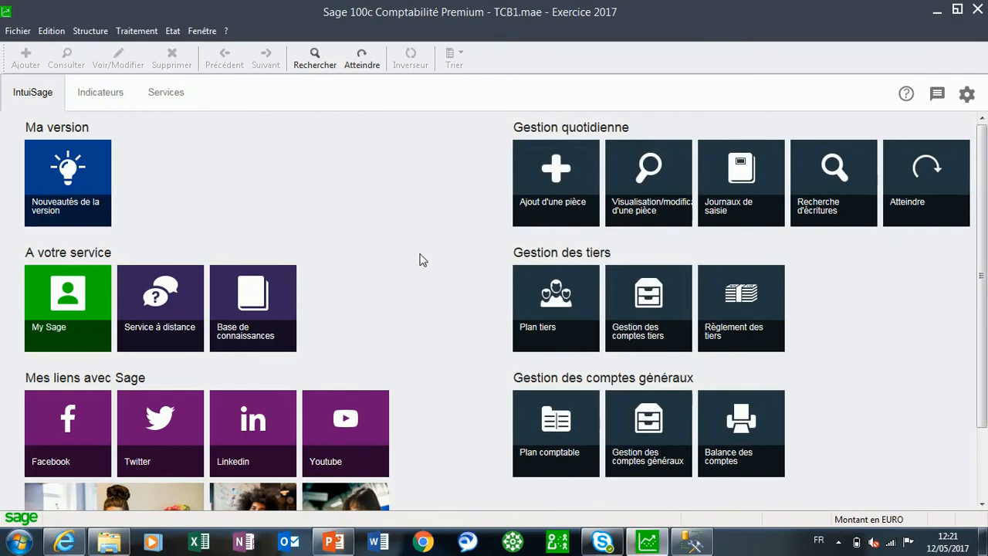
Display the processing log full size to check the import for errors, and close it
left_click(53, 34)
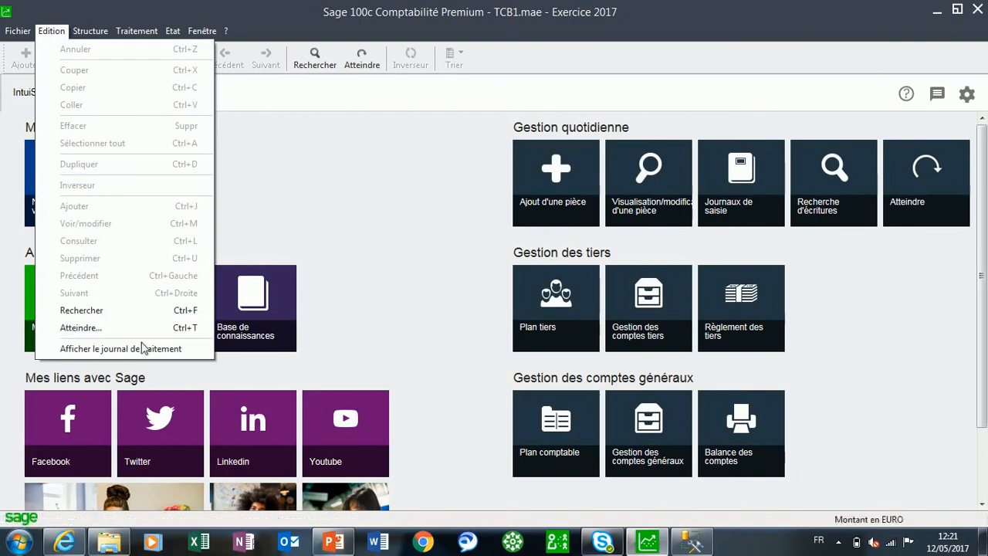
left_click(124, 349)
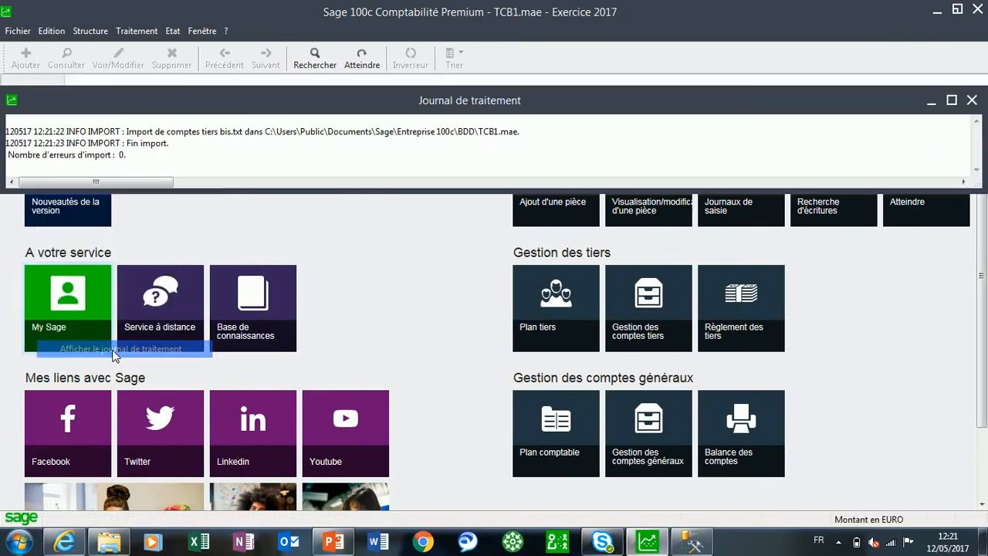
left_click(951, 101)
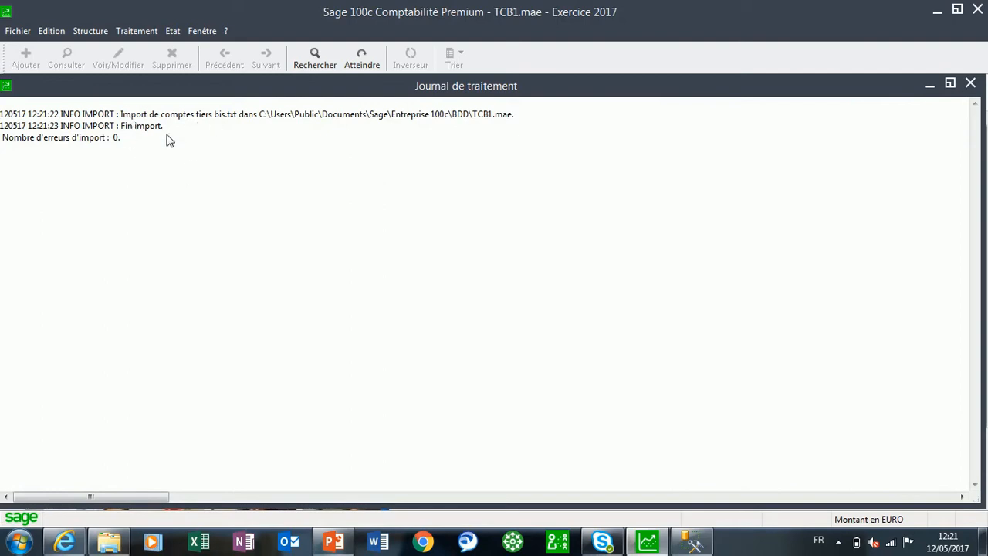
left_click(970, 82)
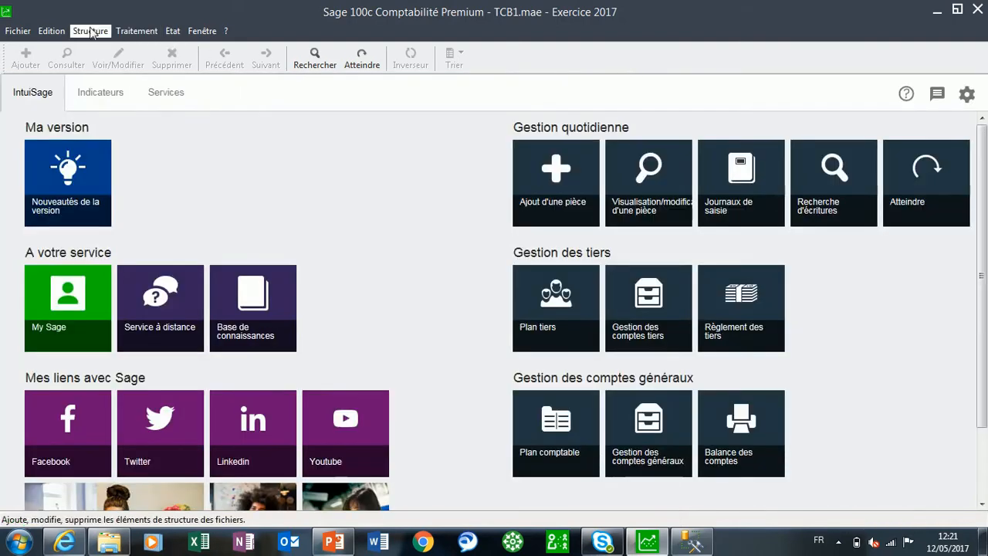
Open the Plan tiers list and enlarge its window to review the imported third-party accounts
left_click(89, 32)
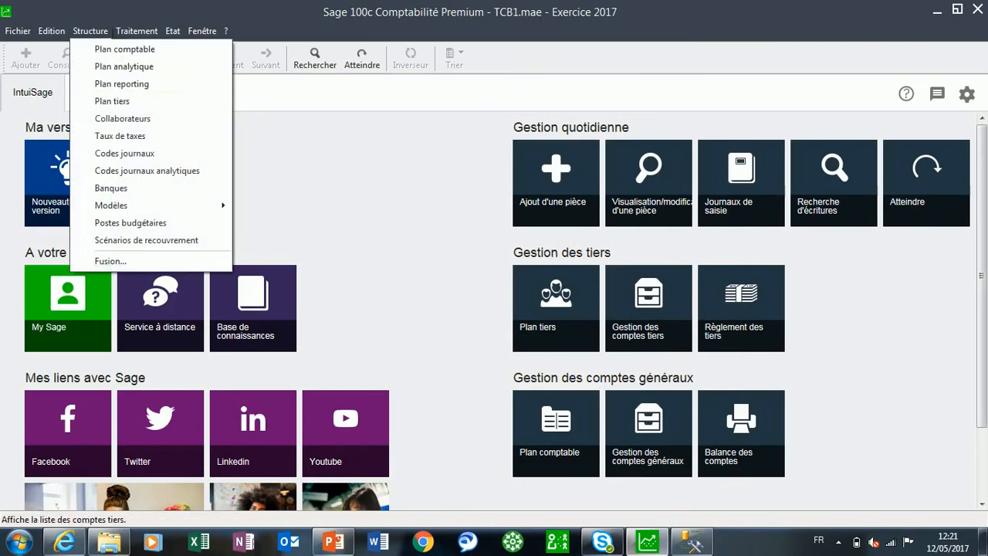
left_click(112, 101)
left_click(358, 88)
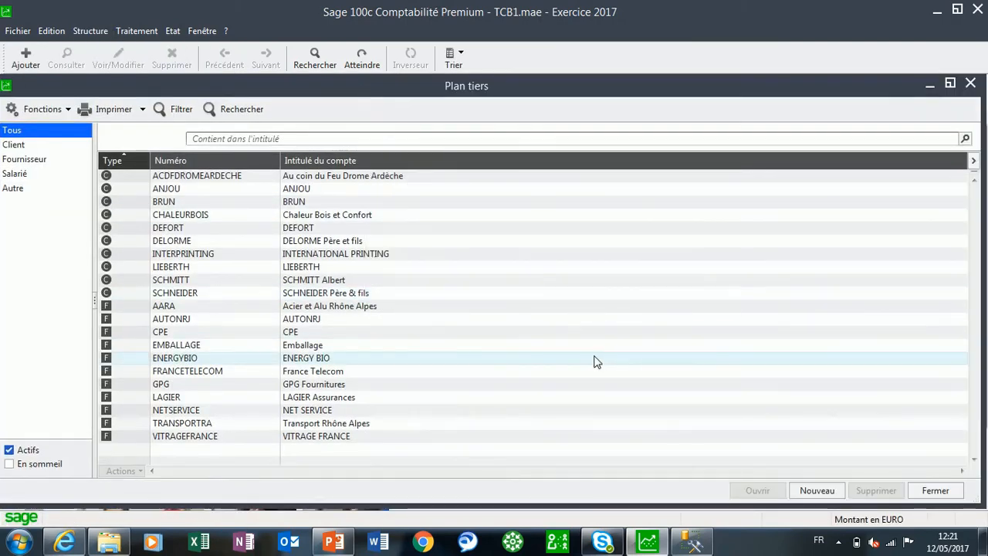
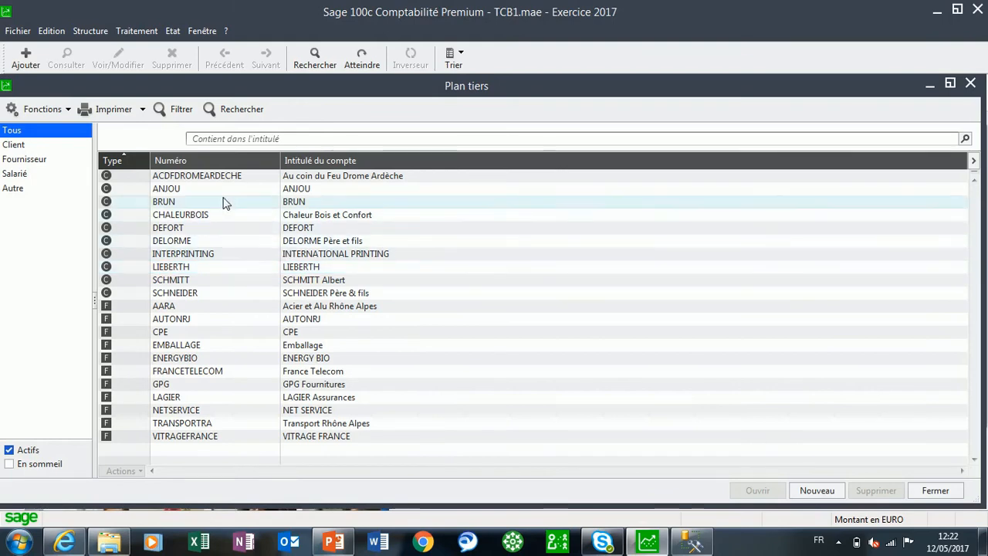
Open the Au coin du Feu Drome Ardèche third-party record and set its statistical field Type tiers to Distributeur
double_click(325, 179)
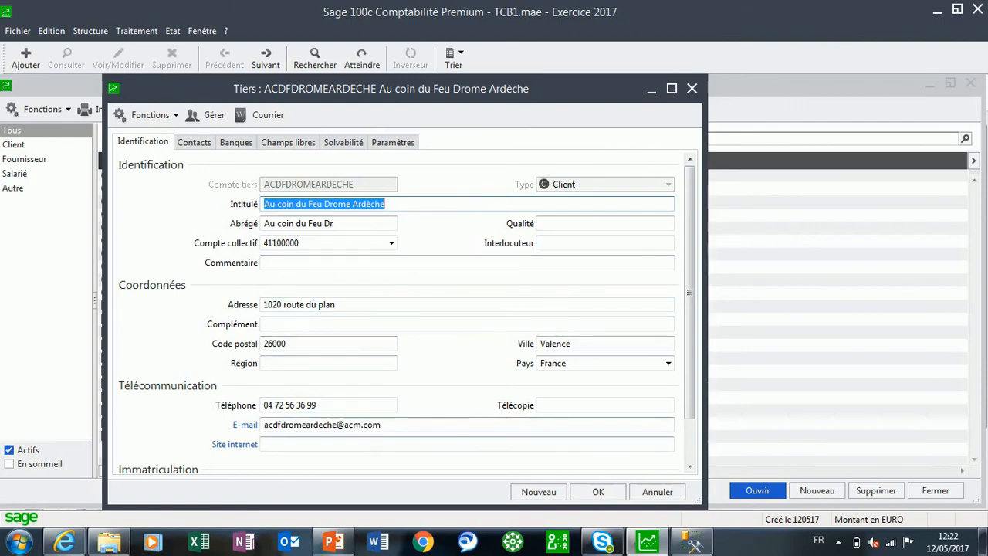
left_click(283, 143)
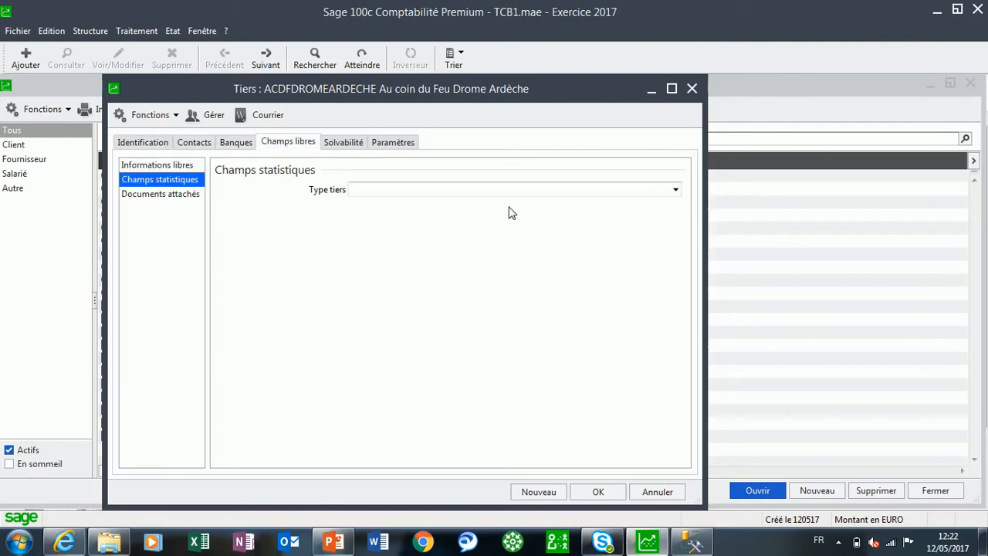
left_click(676, 191)
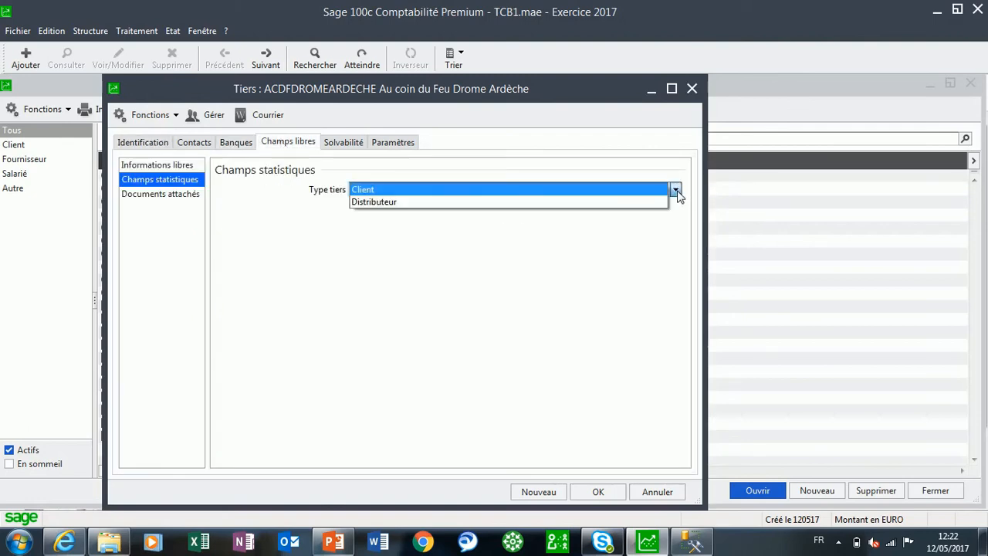
left_click(394, 202)
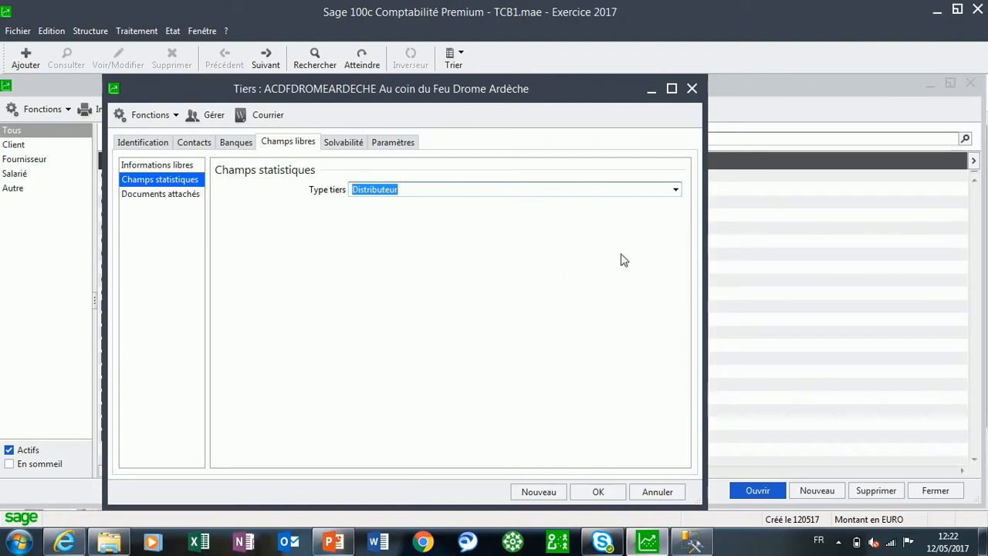
Apply the payment terms model 30 jrs nets Chèque to the Au coin du Feu Drome Ardèche record
left_click(396, 150)
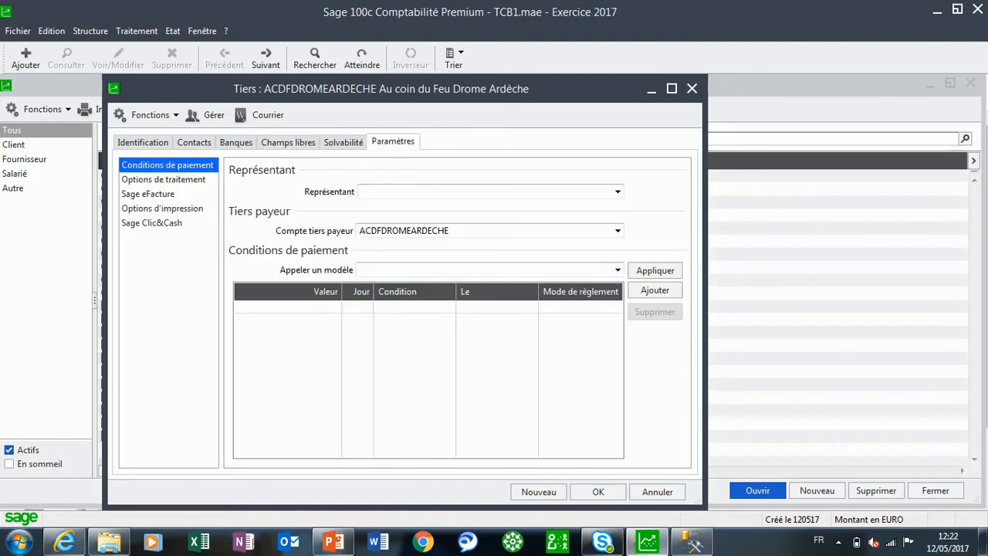
left_click(617, 270)
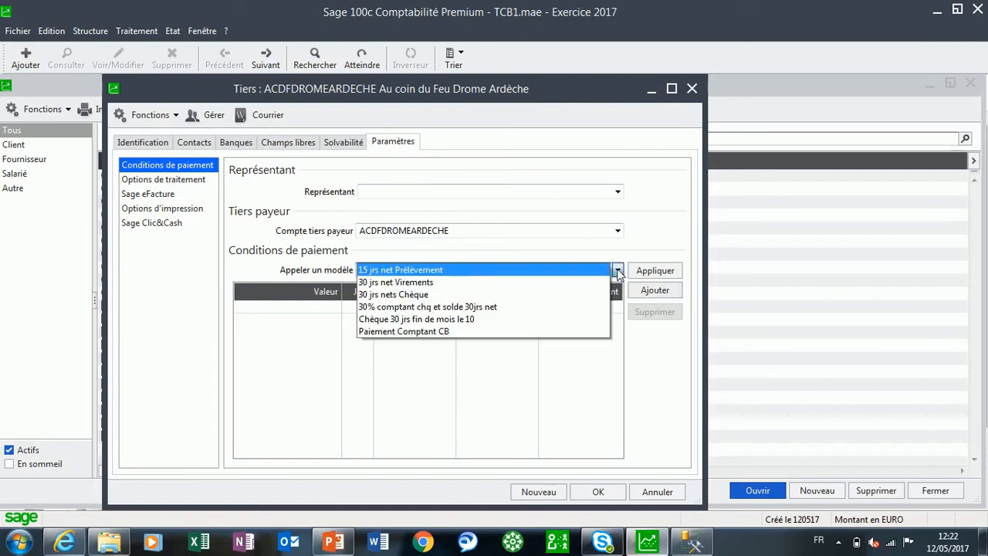
left_click(453, 298)
left_click(658, 273)
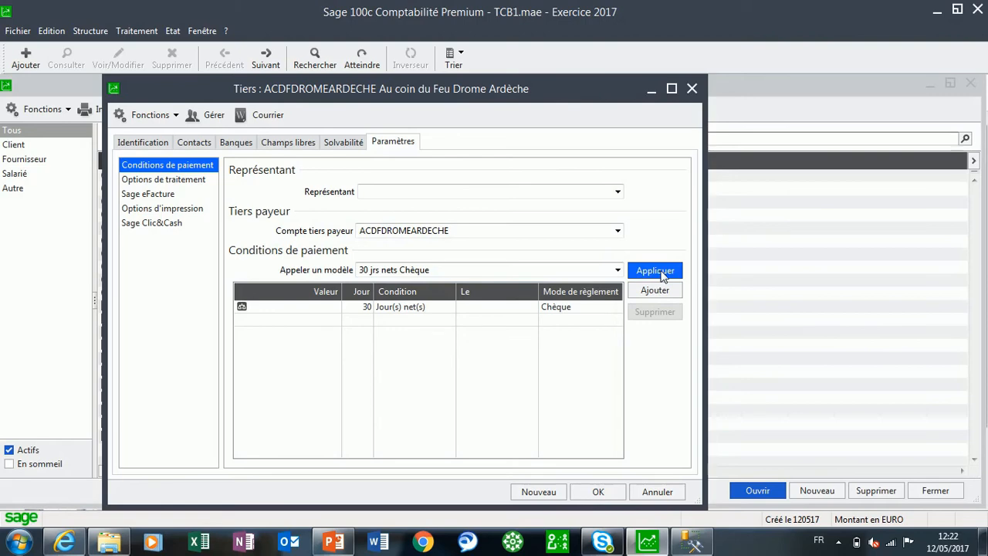
Add the bank CA SUD RHONE ALPES to this customer with its local bank account details and BIC code AGRIPFRPP84
left_click(237, 144)
left_click(662, 190)
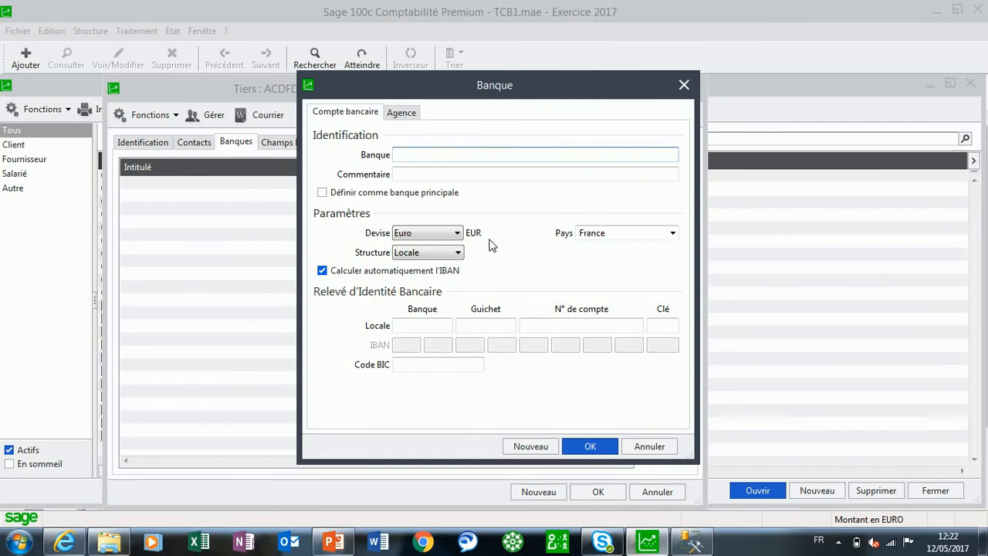
type("CA SUD RHONE ALPES")
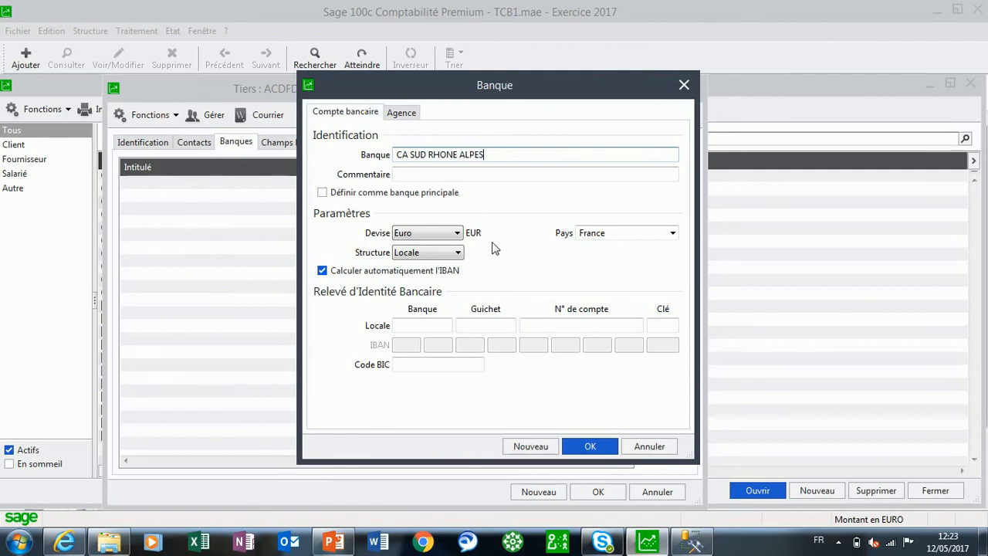
left_click(422, 325)
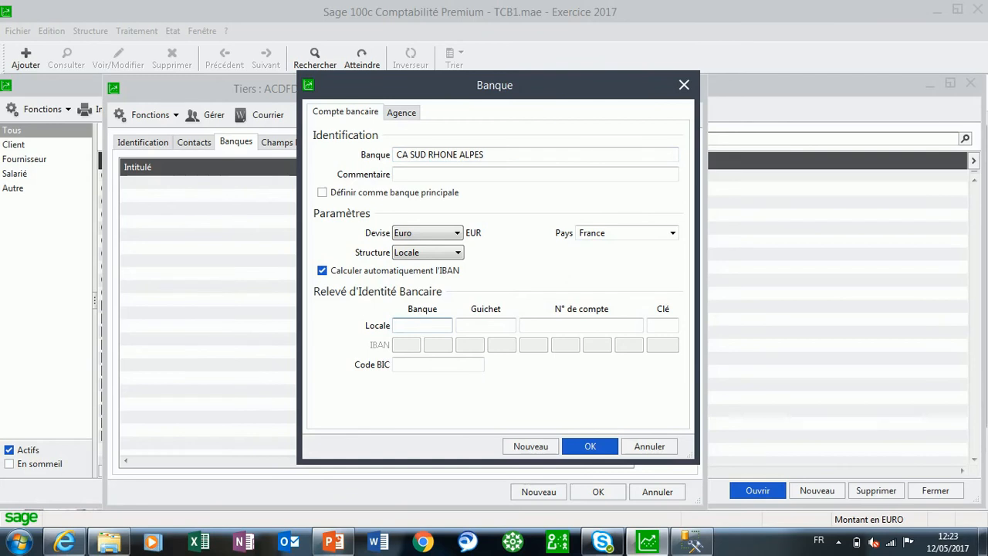
type("1111111111")
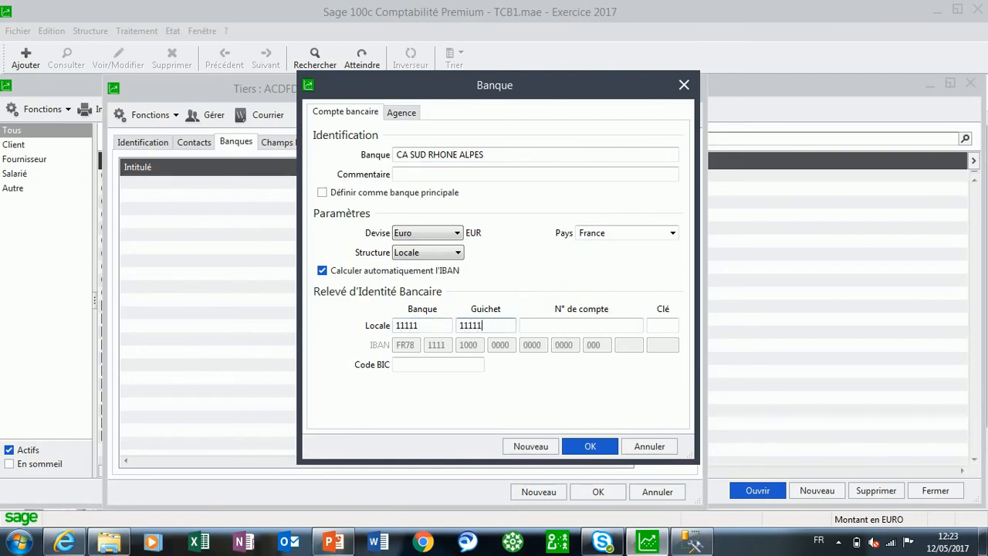
type("11111111111")
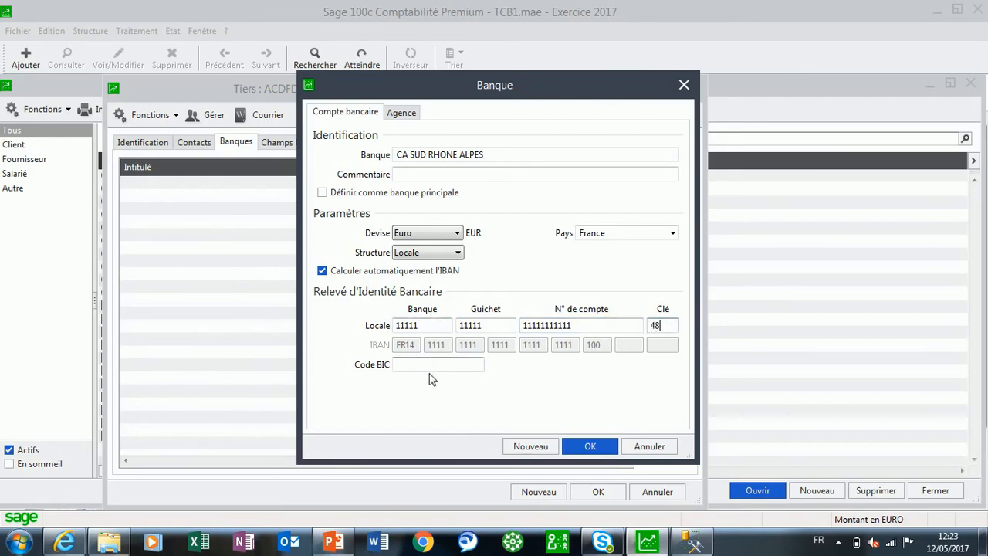
key("Tab")
type("A")
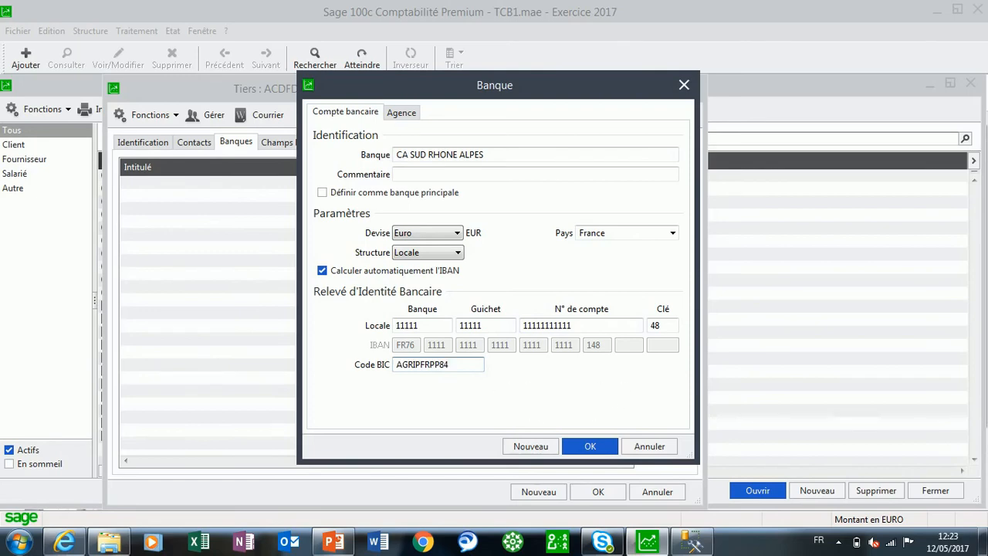
left_click(592, 448)
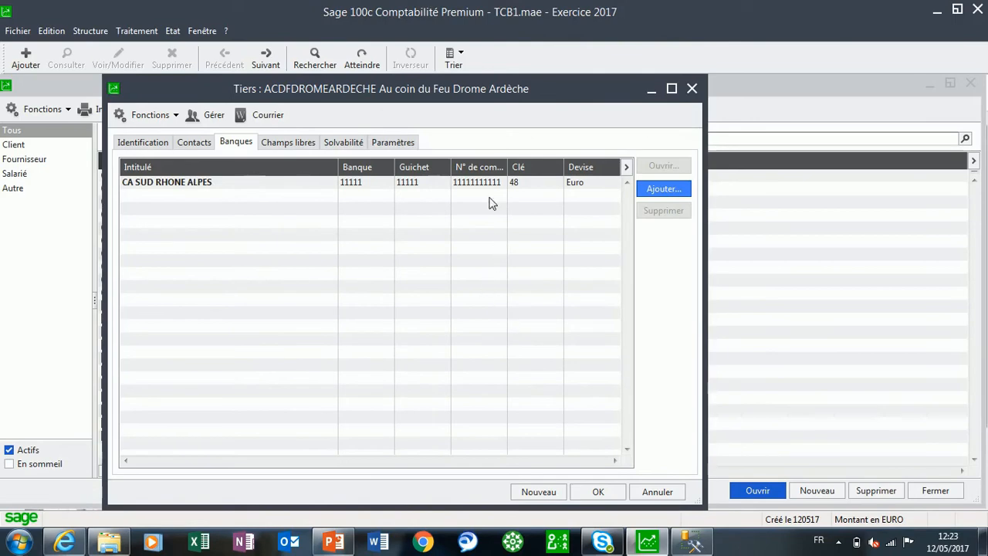
Recheck the customer's Type tiers and payment terms, and go to the next third-party record
left_click(293, 143)
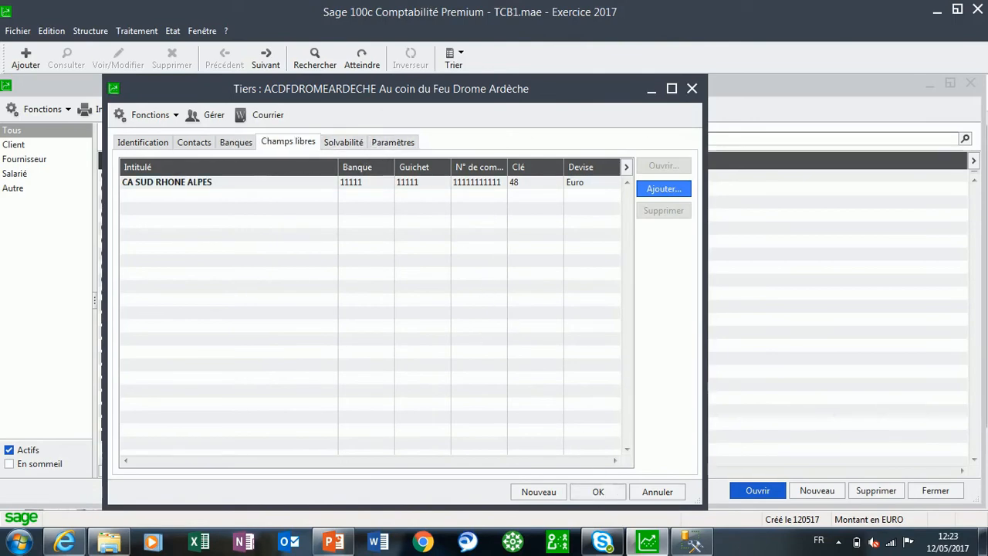
left_click(389, 143)
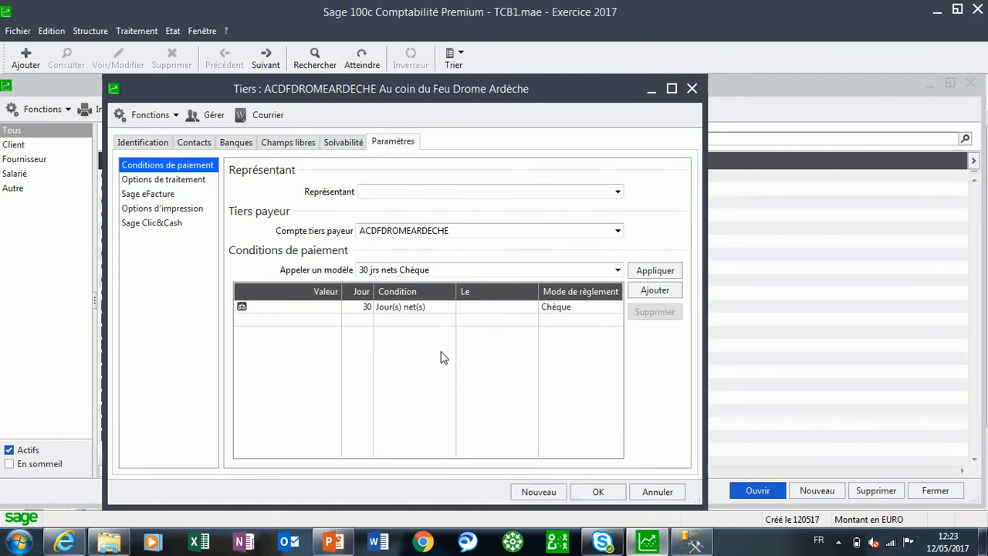
left_click(267, 58)
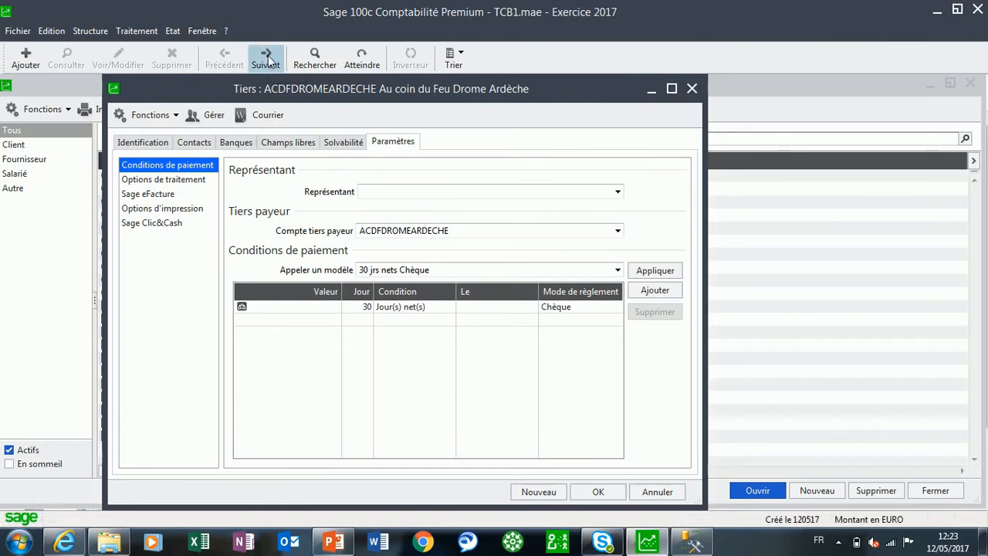
Set the statistical field Type tiers to Client for the customer located in VILLEURBANNE
left_click(144, 142)
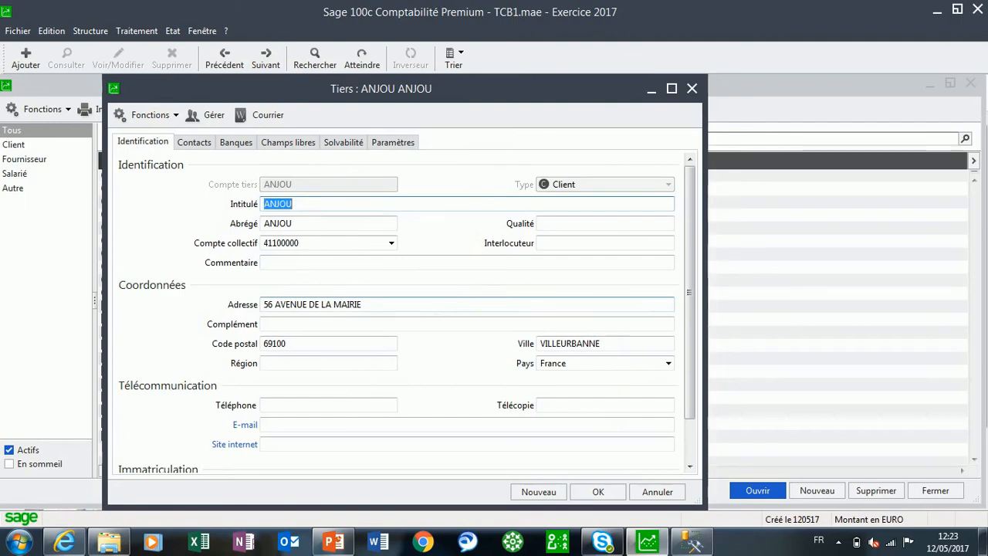
left_click(235, 143)
left_click(312, 149)
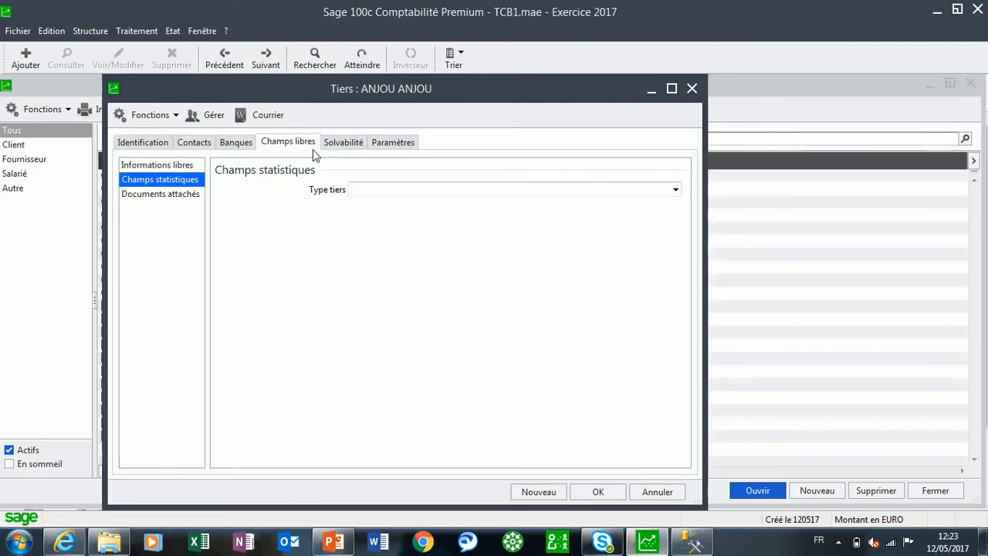
left_click(675, 190)
left_click(475, 192)
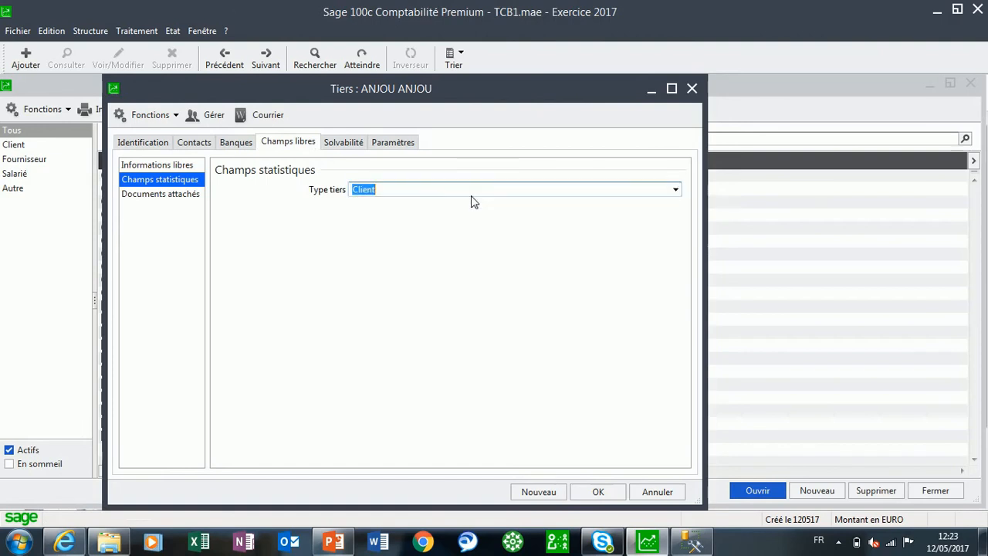
Apply the payment terms model 30% comptant chq et solde 30jrs net to the VILLEURBANNE customer
left_click(394, 144)
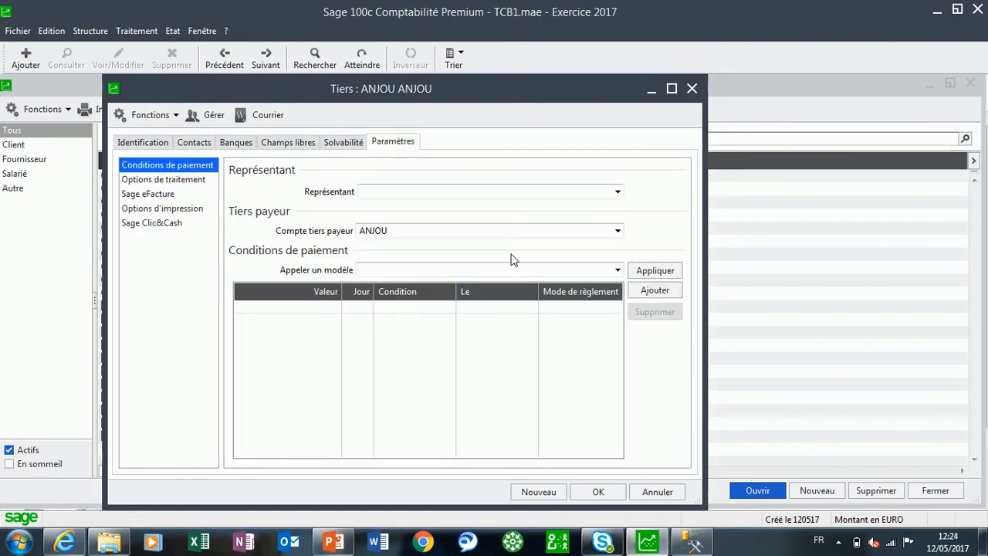
left_click(617, 270)
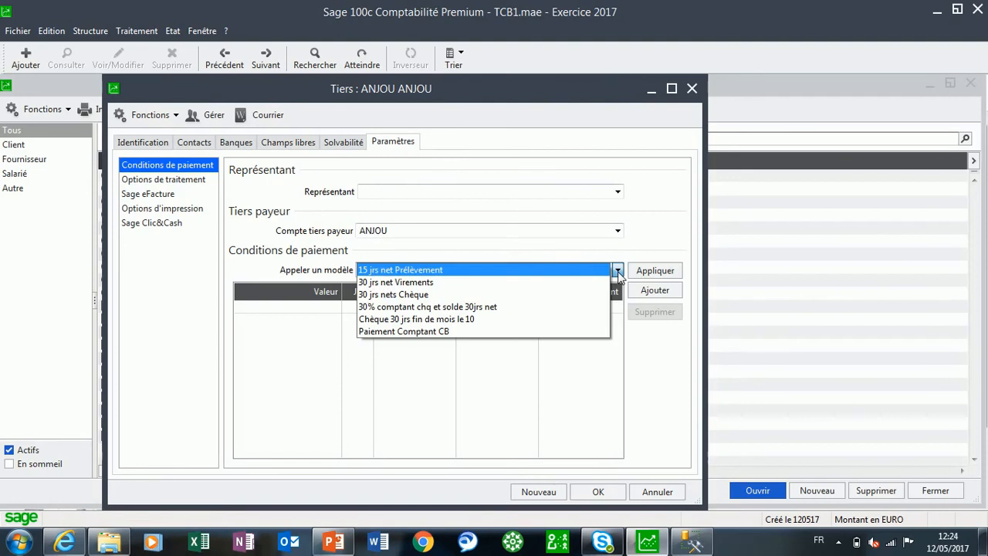
left_click(485, 307)
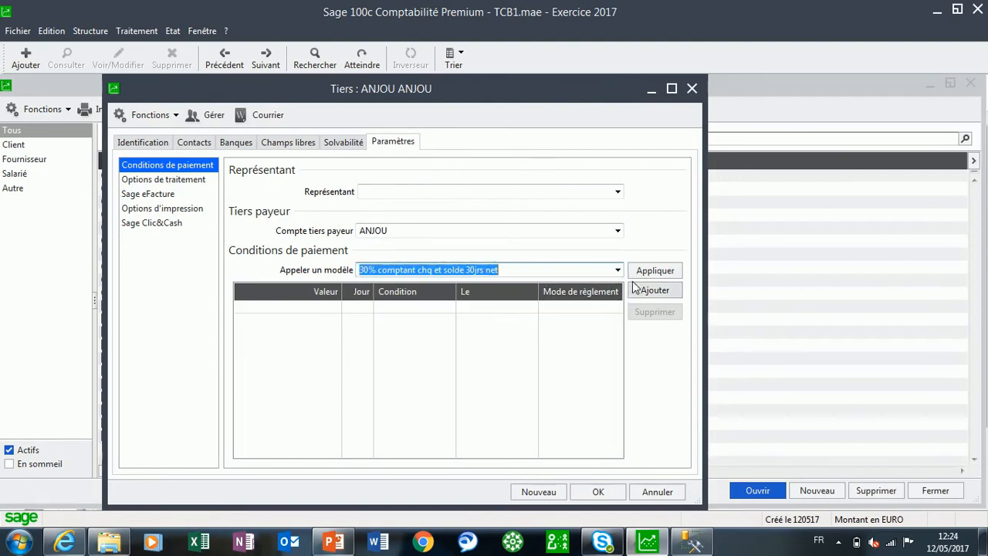
left_click(648, 272)
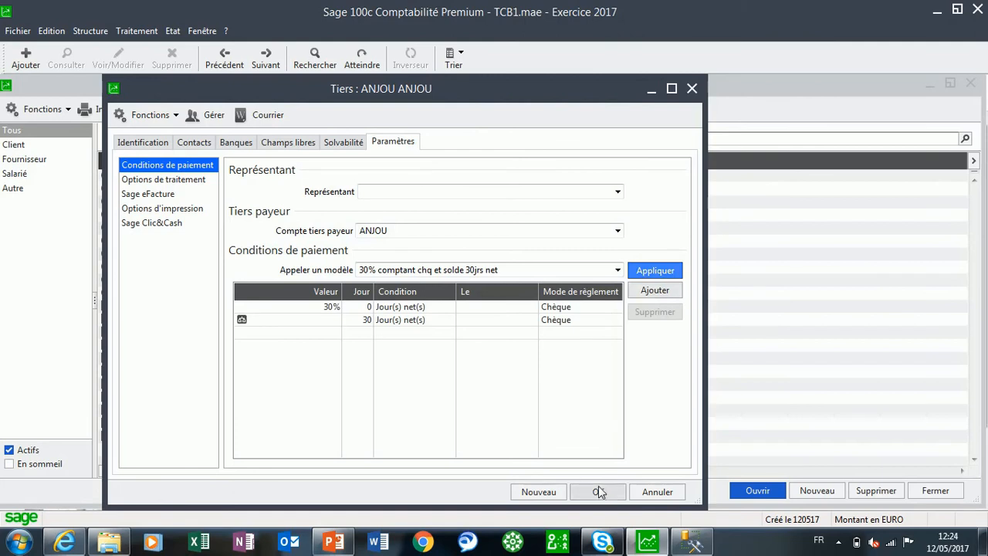
Go to the next third-party record and set its statistical field Type tiers to Client
left_click(266, 58)
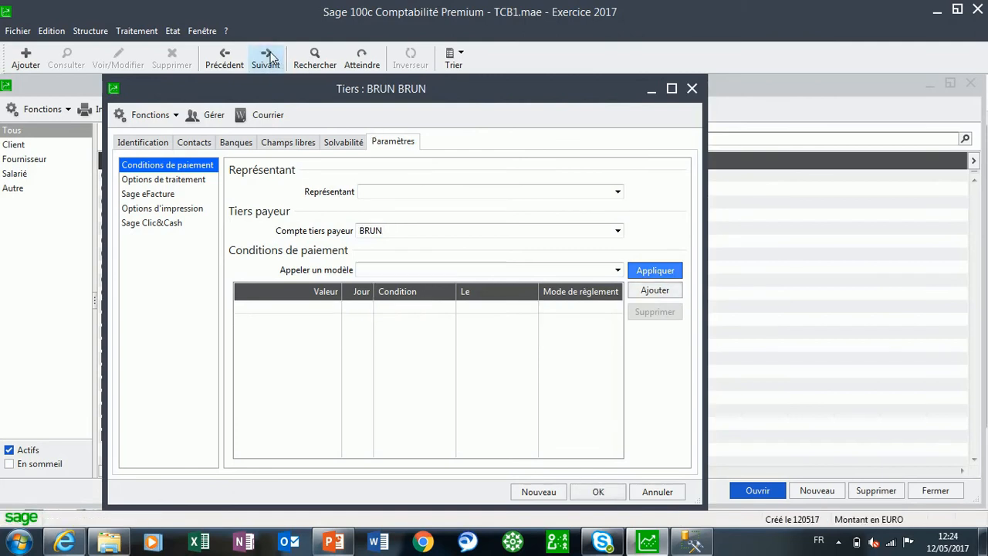
left_click(142, 142)
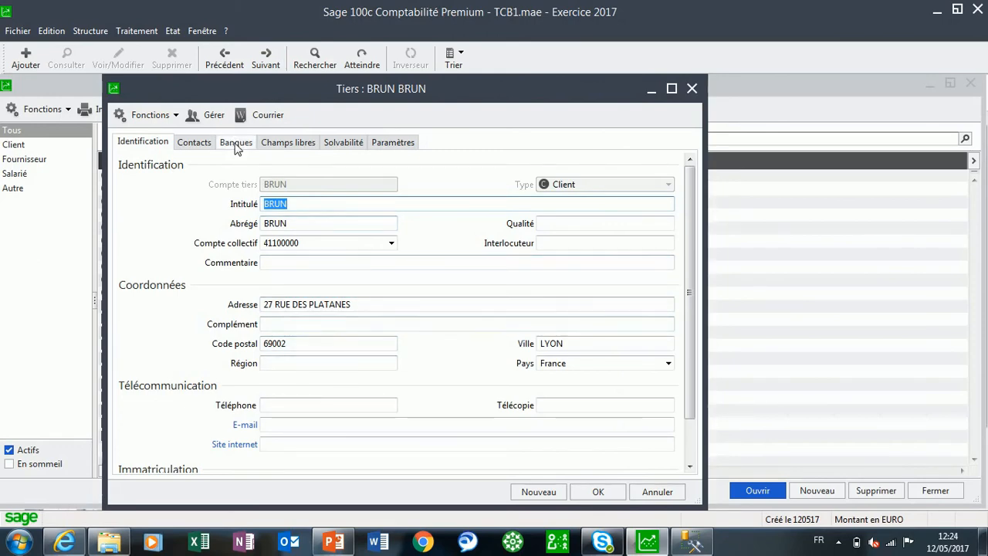
left_click(272, 145)
left_click(676, 190)
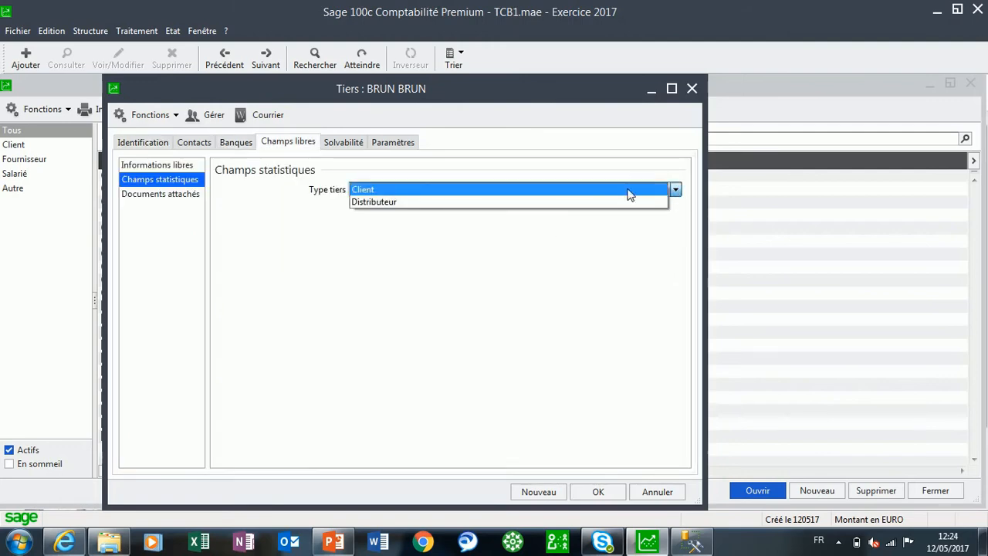
left_click(430, 190)
Apply the payment terms model 30% comptant chq et solde 30jrs net to this customer record
left_click(410, 144)
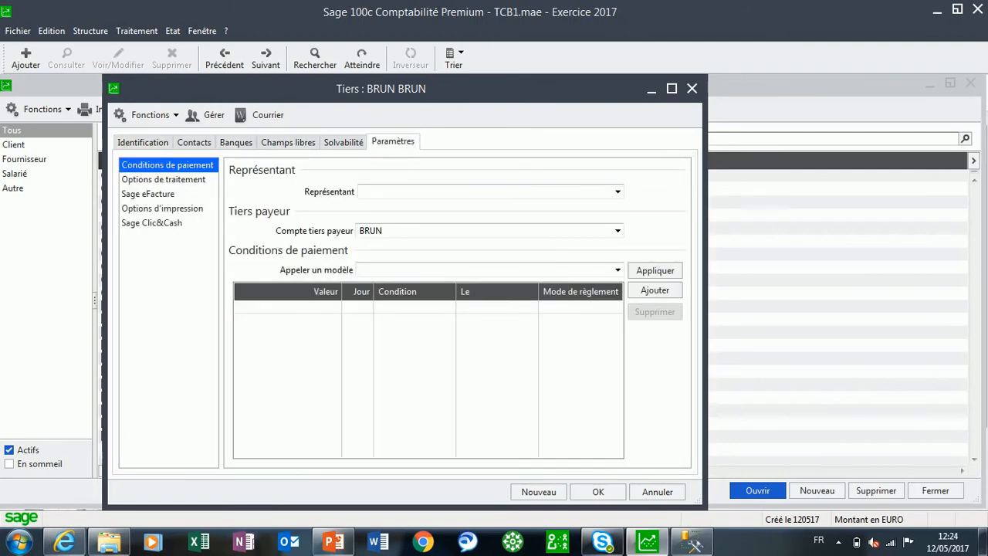
left_click(617, 268)
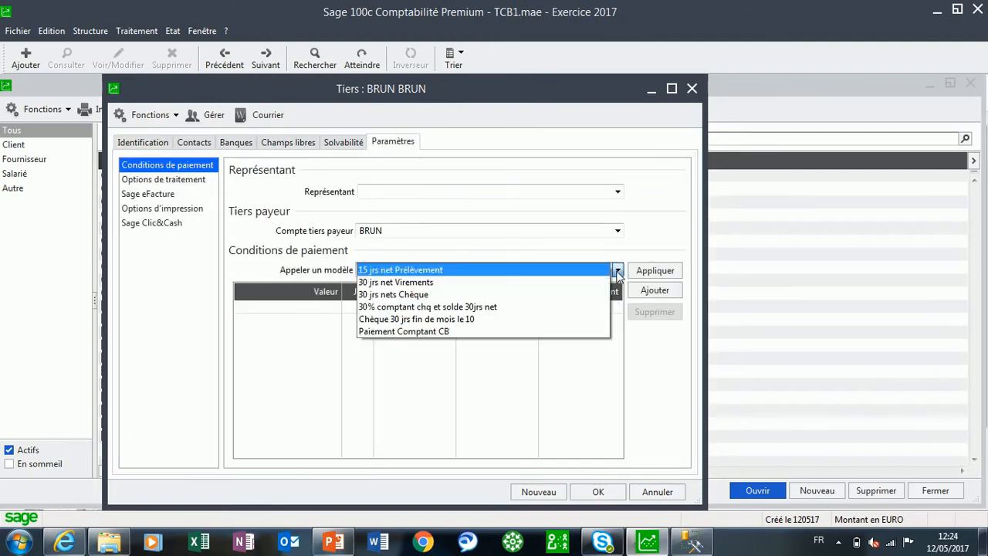
left_click(469, 306)
left_click(654, 270)
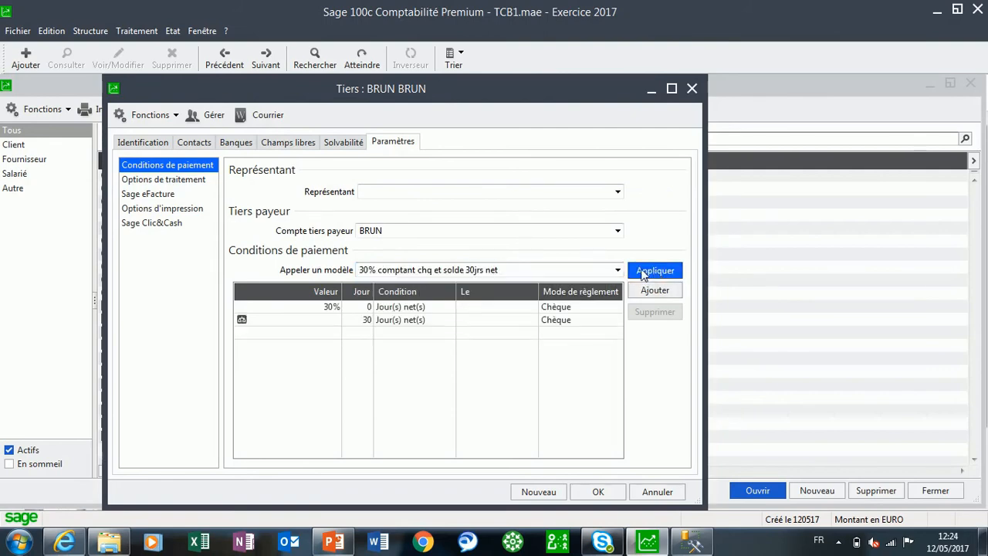
Check the identification, Type tiers and payment terms of the Chaleur Bois et Confort record, and go to the following third party
left_click(265, 58)
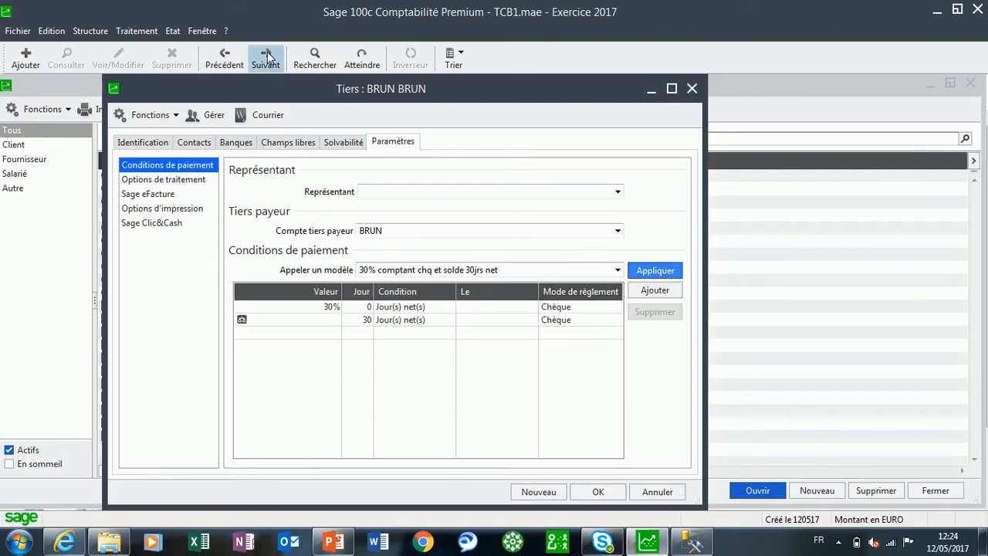
left_click(152, 143)
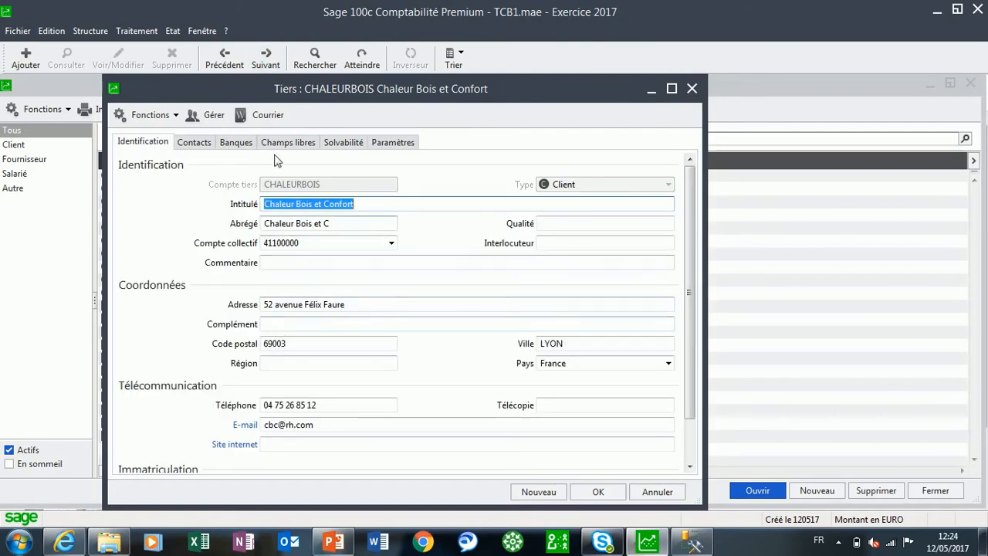
left_click(284, 147)
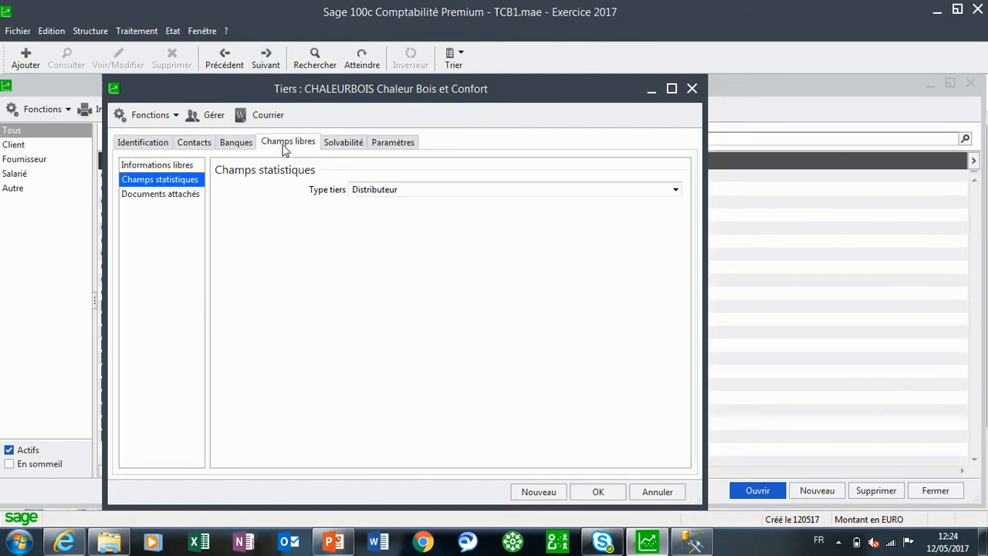
left_click(403, 145)
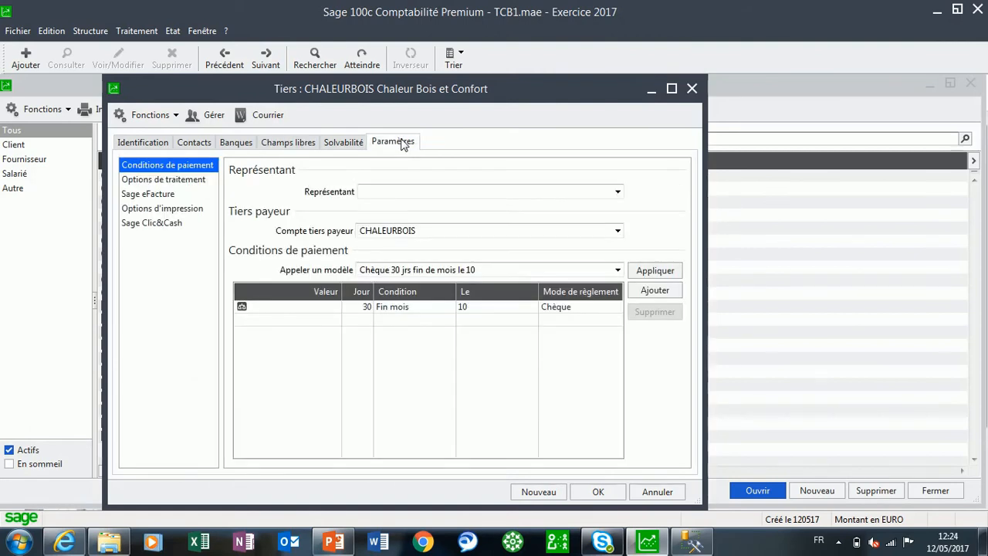
left_click(266, 58)
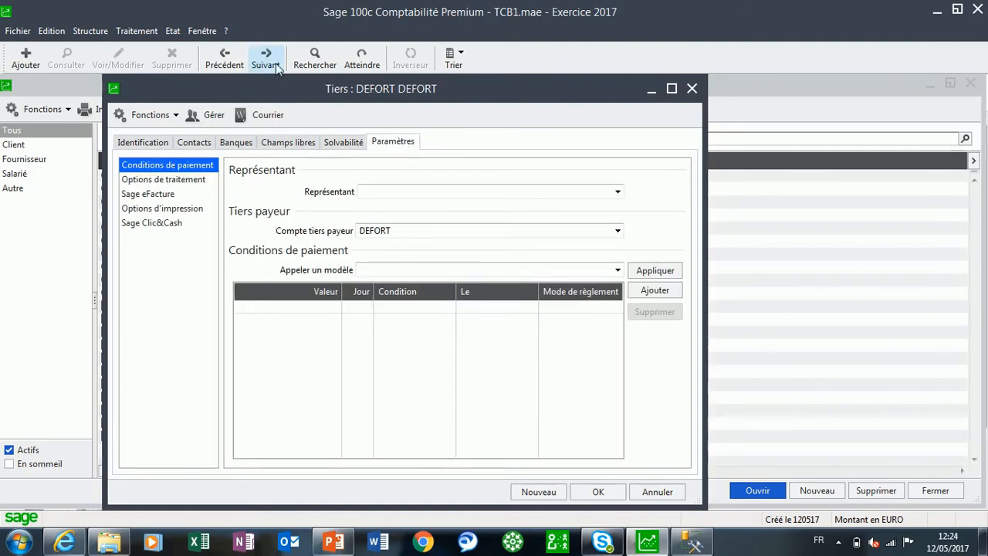
Check this LYON customer's identification and set its statistical field Type tiers to Distributeur
left_click(169, 144)
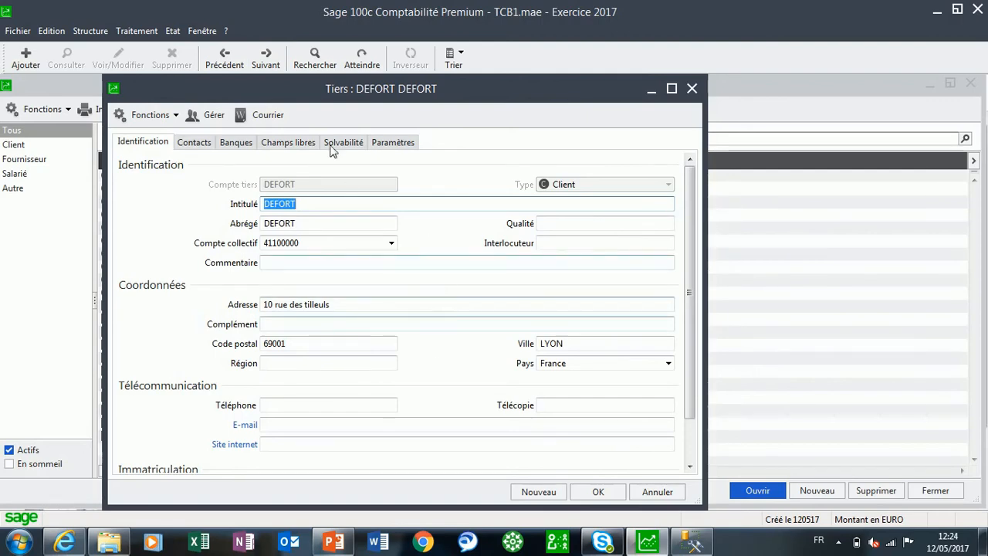
left_click(293, 145)
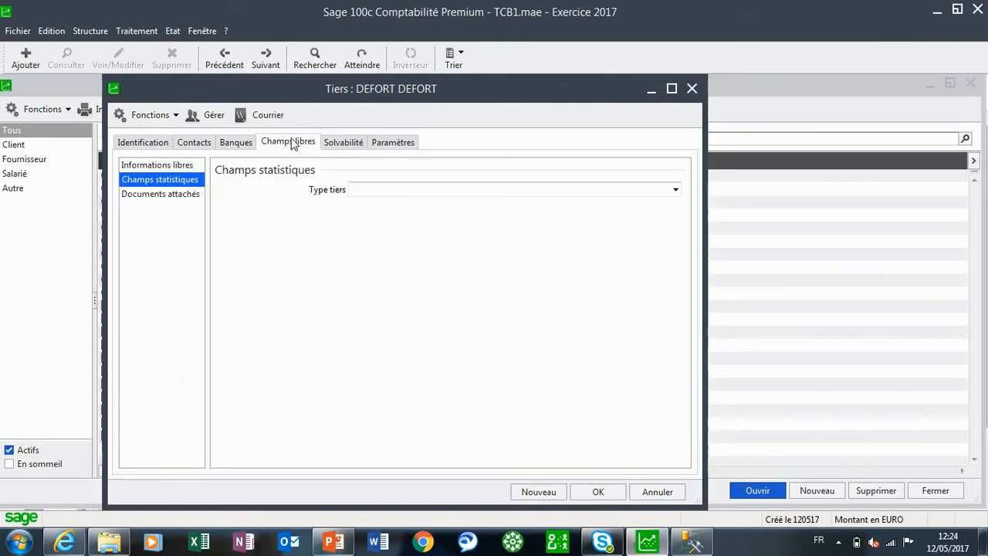
left_click(675, 191)
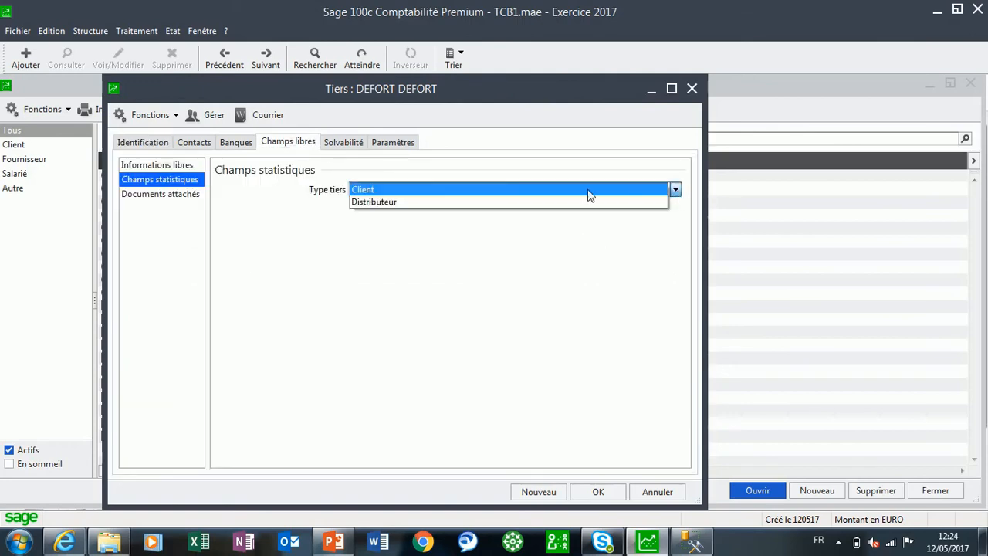
left_click(432, 203)
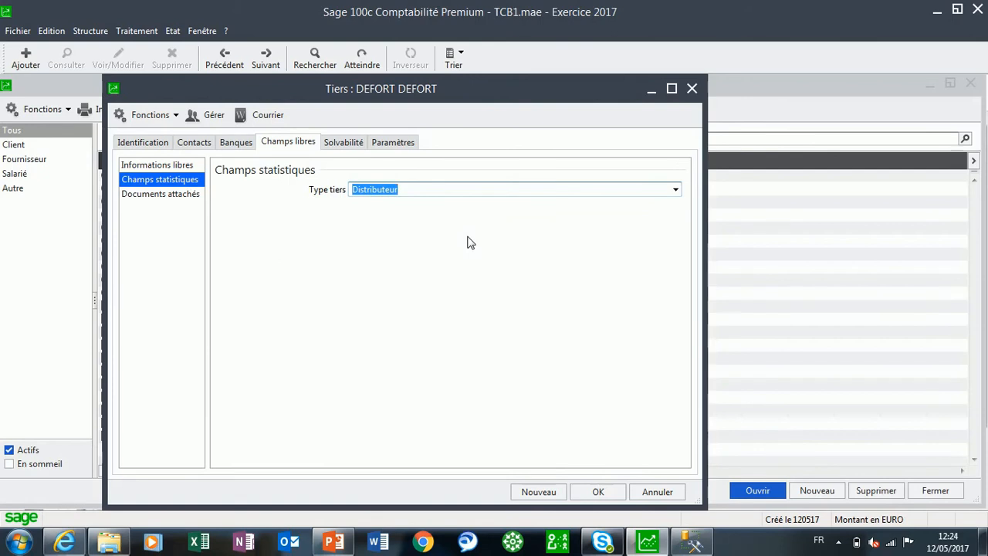
Apply the payment terms model 30 jrs nets Chèque to this LYON customer
left_click(394, 142)
left_click(517, 270)
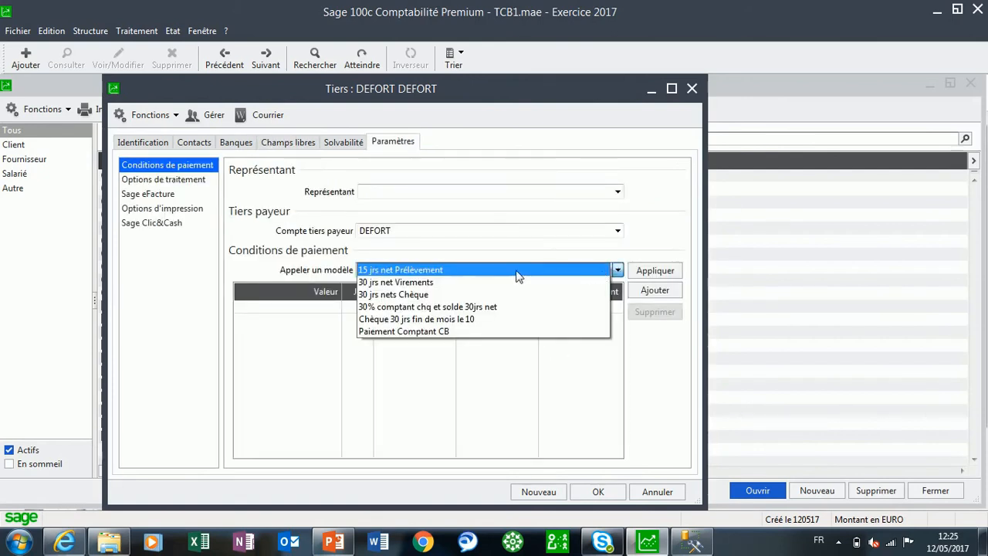
left_click(416, 295)
left_click(640, 270)
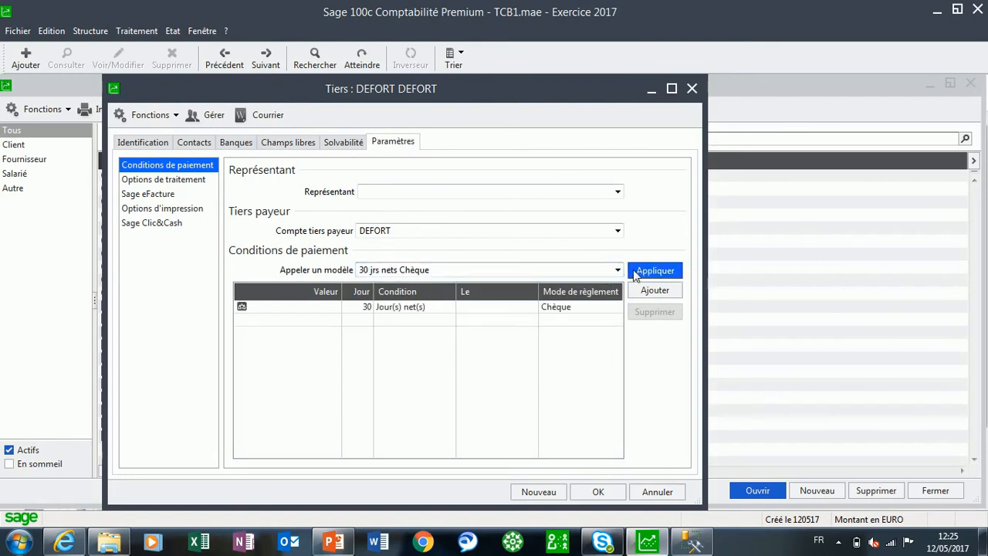
Go to the next third party, the Père et fils customer, and set its statistical field Type tiers to Distributeur
left_click(260, 66)
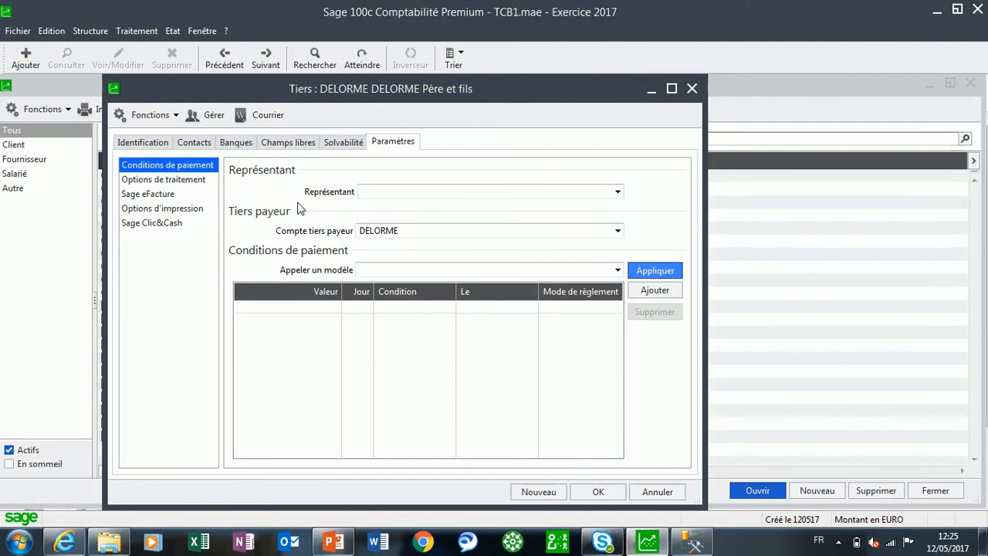
left_click(287, 144)
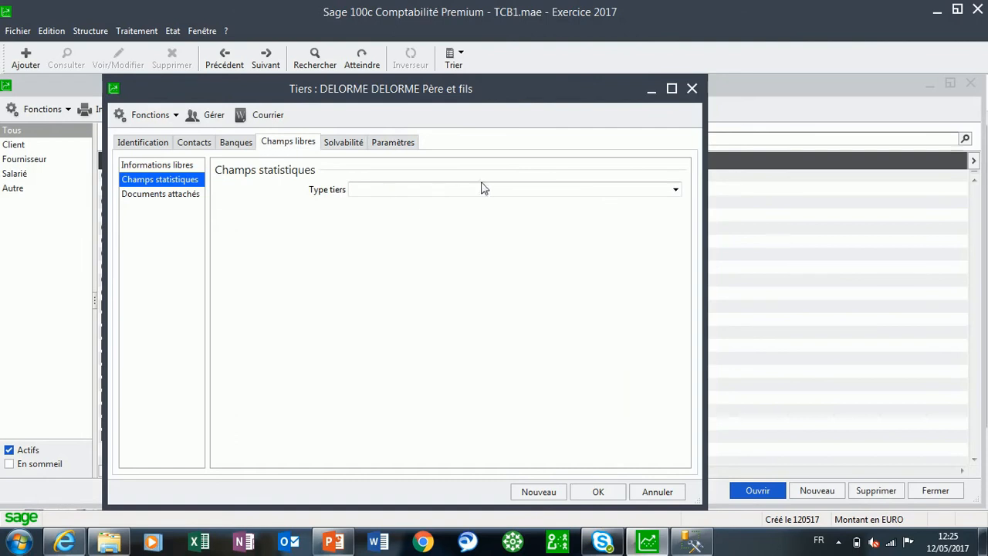
left_click(675, 189)
left_click(424, 202)
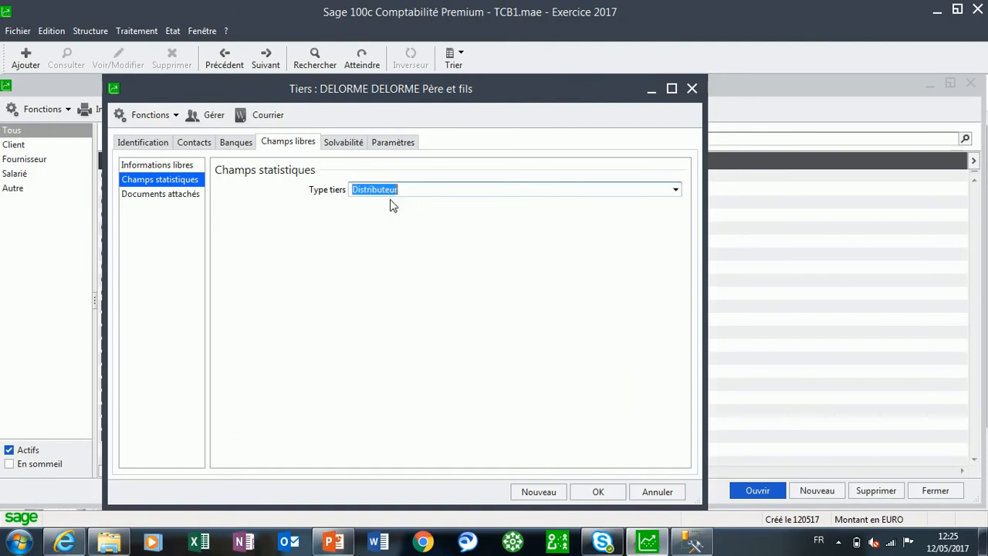
Apply the payment terms model Chèque 30 jrs fin de mois le 10 to the Père et fils customer
left_click(394, 143)
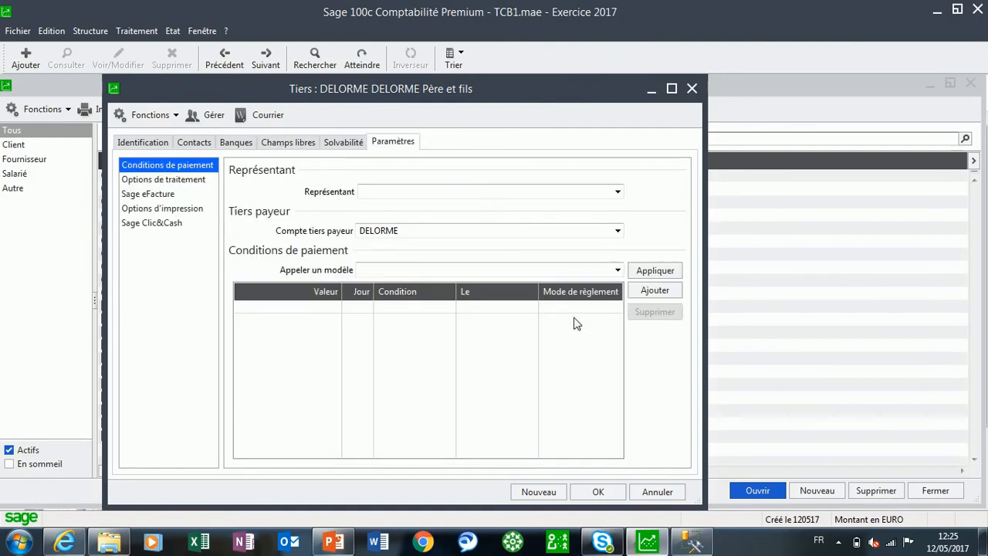
left_click(618, 269)
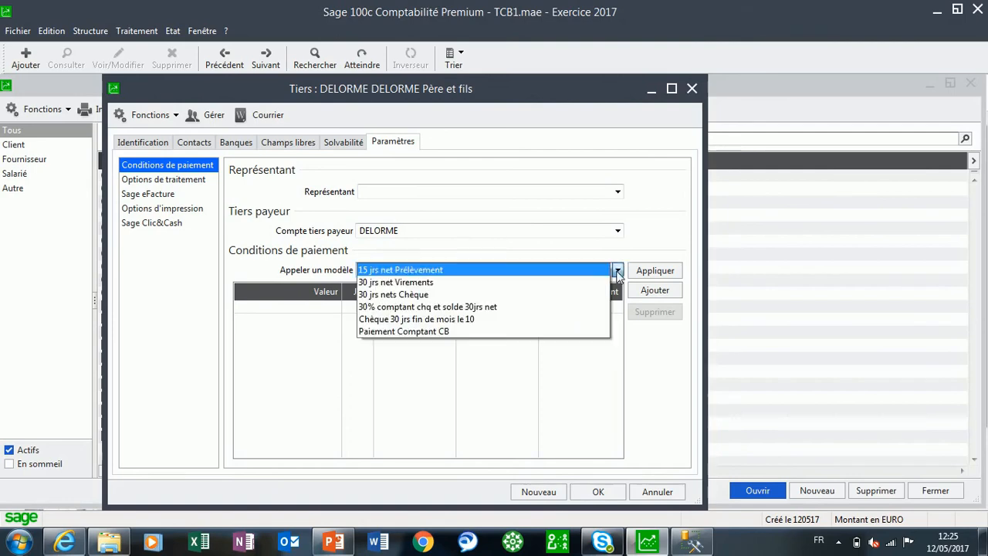
left_click(455, 319)
left_click(646, 275)
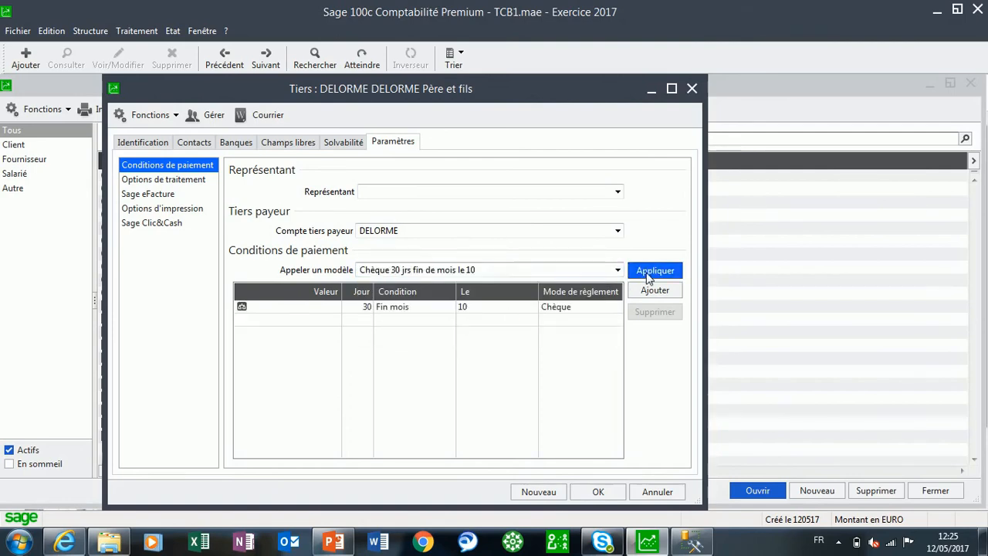
Go to the INTERNATIONAL PRINTING record and set its statistical field Type tiers to Client
left_click(266, 58)
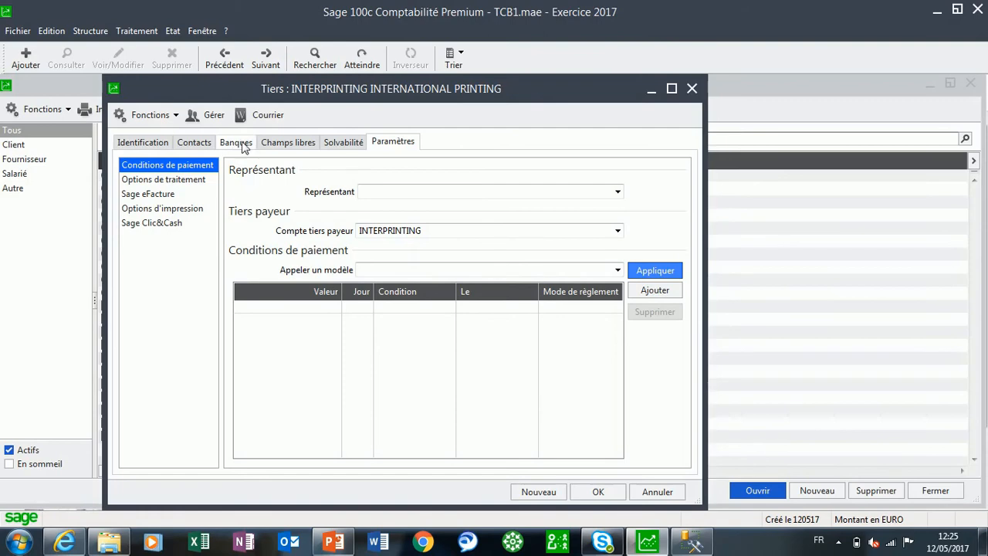
left_click(287, 143)
left_click(676, 190)
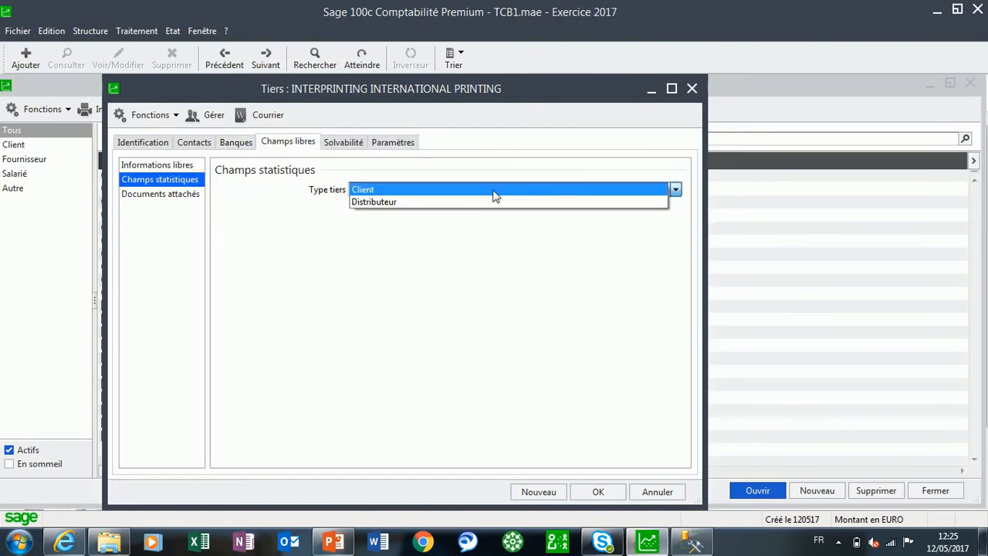
left_click(494, 191)
Apply the payment terms model 30 jrs net Virements to the INTERNATIONAL PRINTING customer
left_click(402, 146)
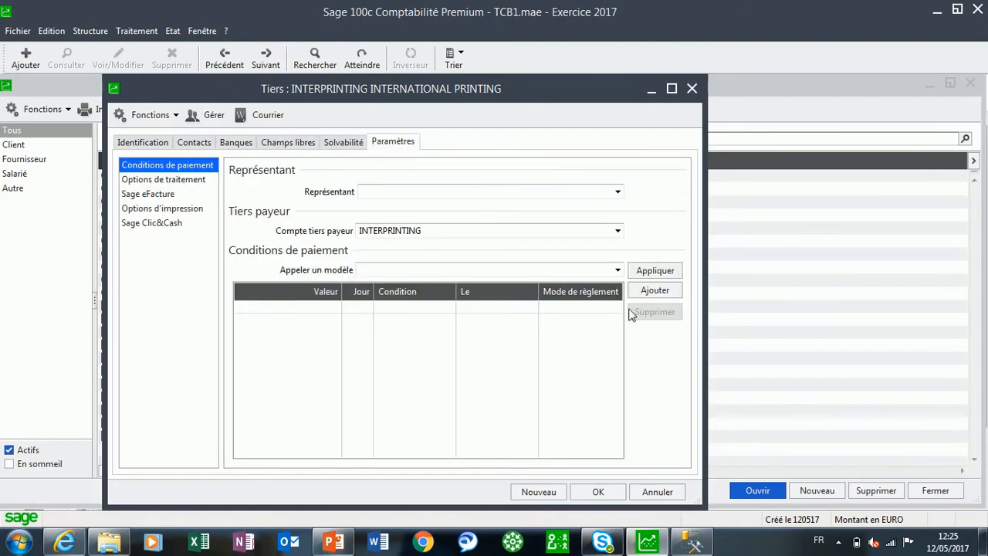
left_click(618, 270)
left_click(459, 283)
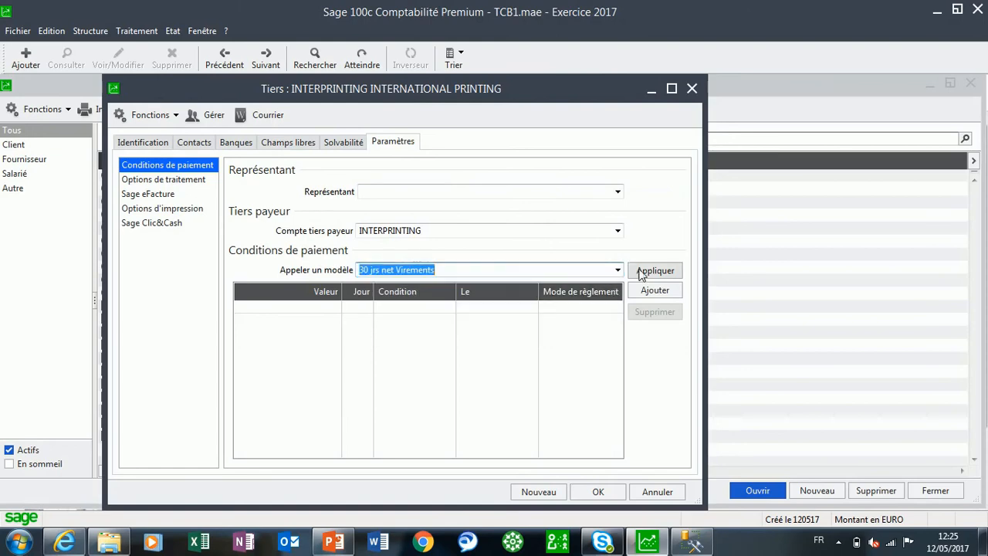
left_click(650, 271)
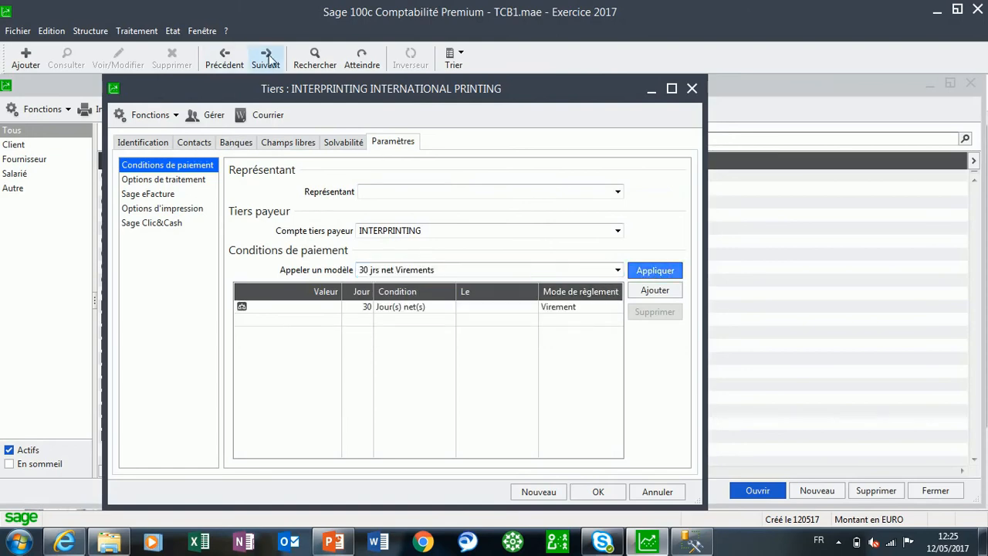
Go to the following customer record, check its identification and validate it to return to the Plan tiers list
left_click(266, 58)
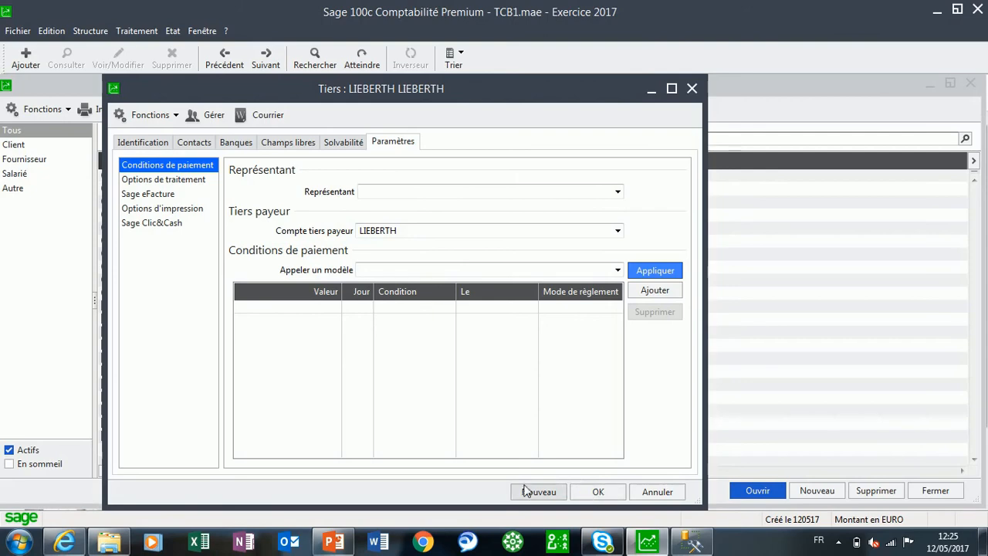
left_click(142, 142)
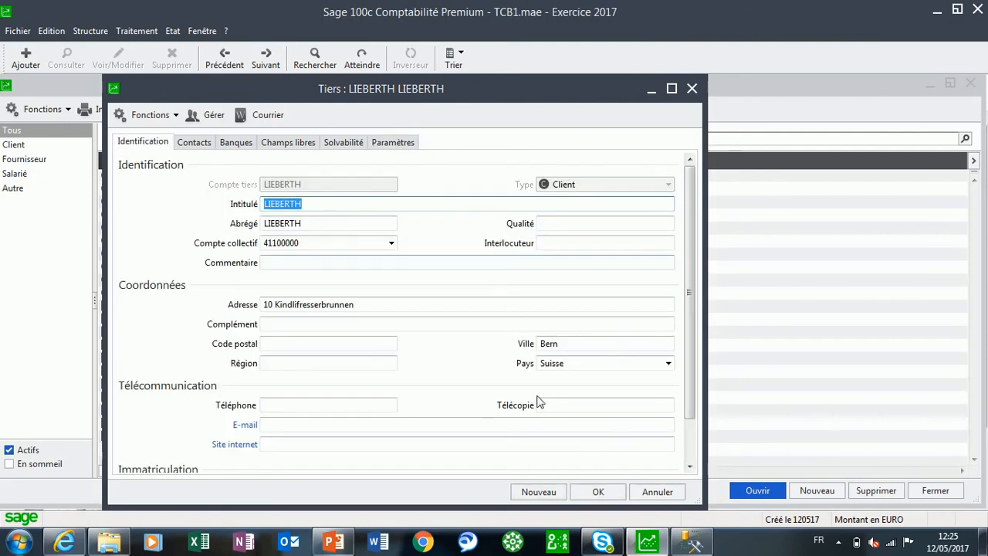
left_click(597, 494)
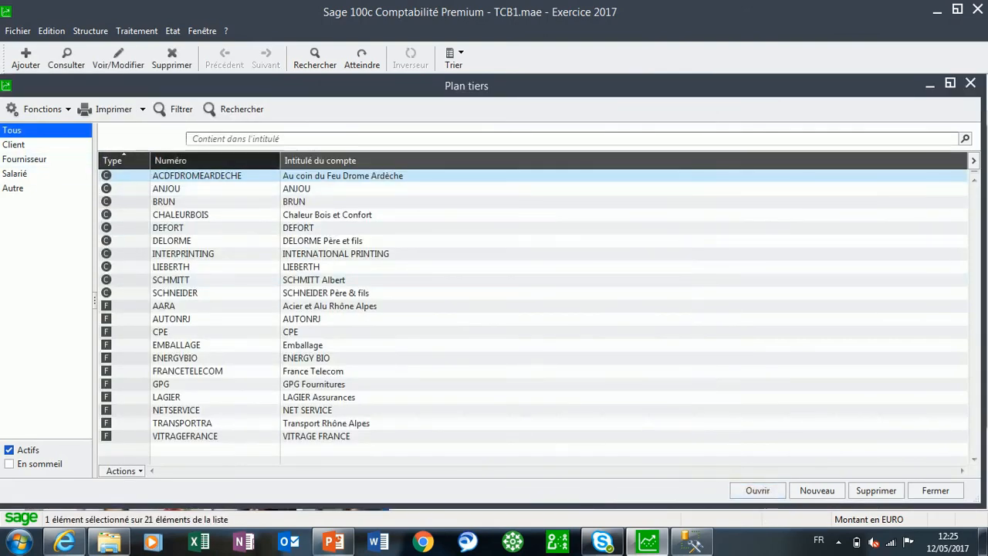
Open the supplier Acier et Alu Rhône Alpes (AARA) and apply the payment terms model Chèque 30 jrs fin de mois le 10
left_click(176, 307)
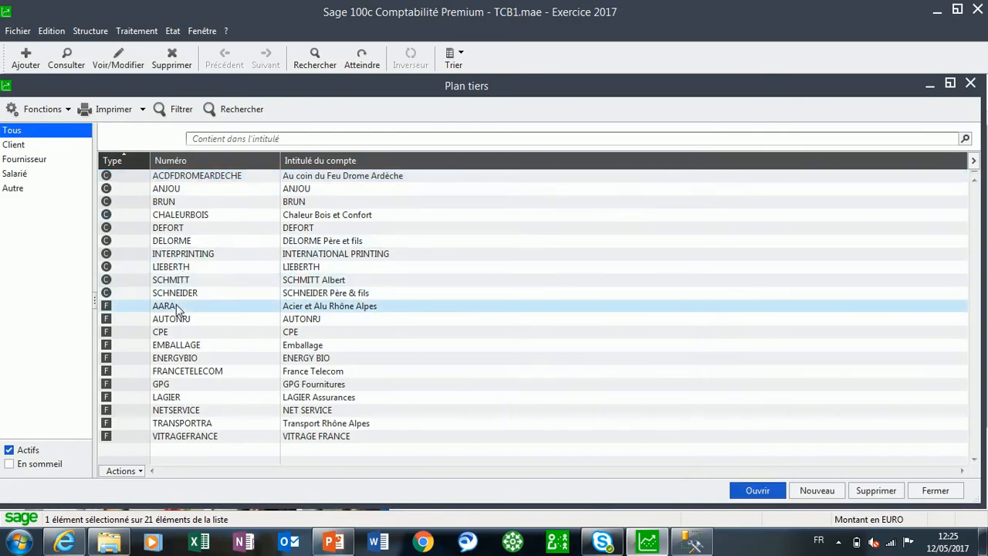
double_click(176, 304)
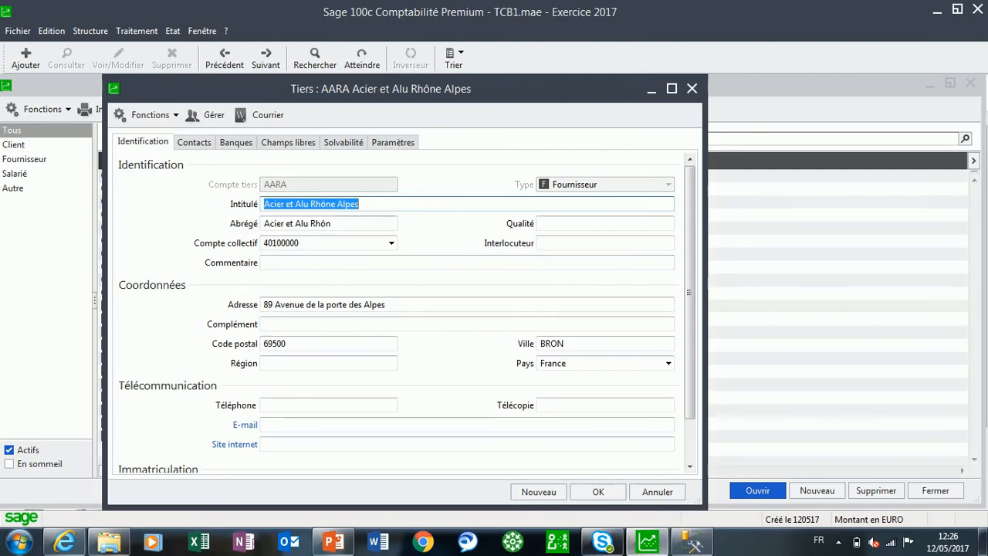
left_click(288, 146)
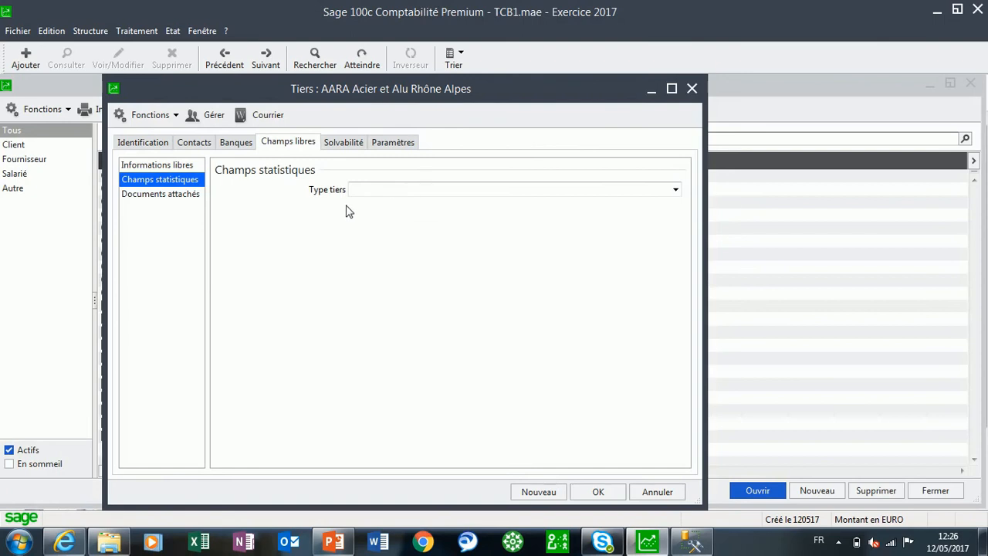
left_click(391, 143)
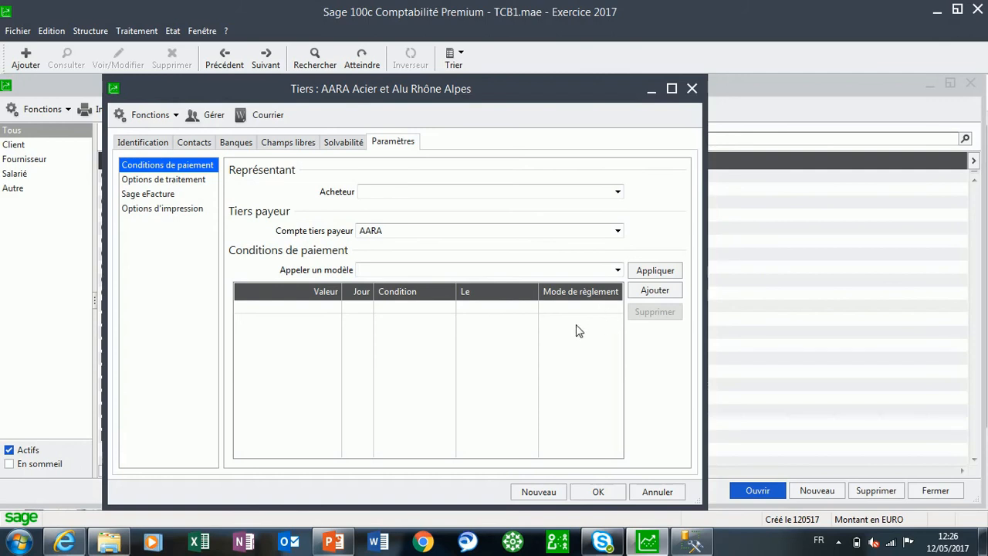
left_click(622, 274)
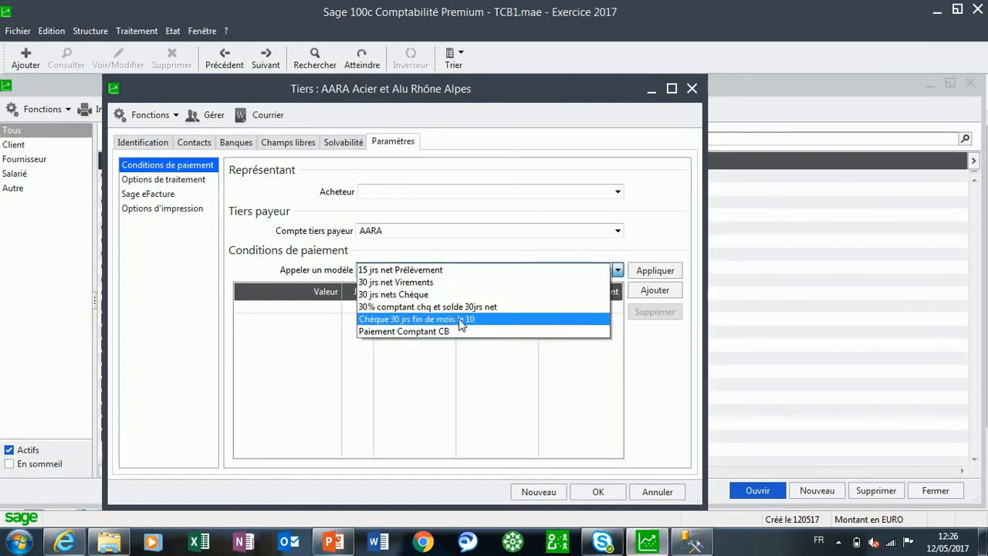
left_click(461, 319)
left_click(655, 270)
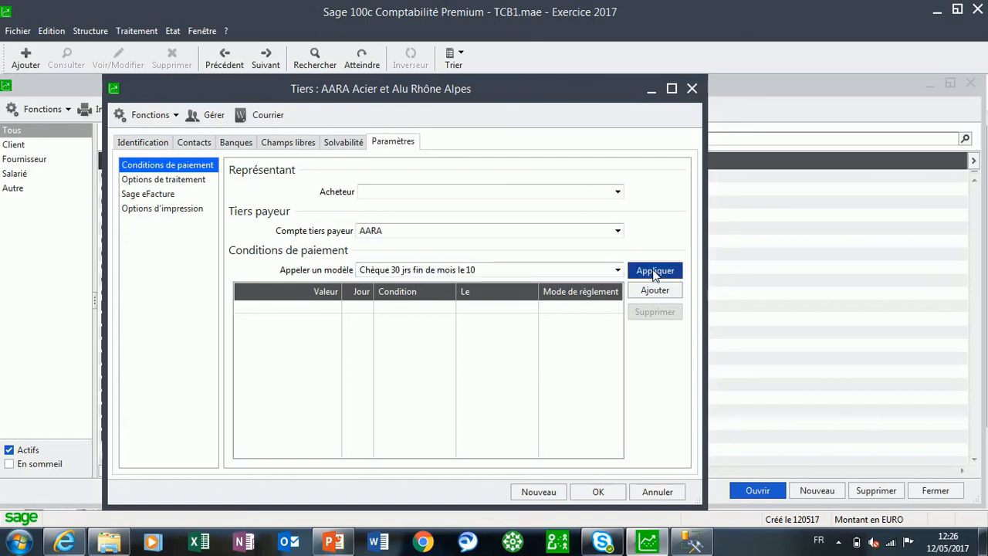
Go to the AUTONRJ supplier and apply the payment terms model Chèque 30 jrs fin de mois le 10
left_click(260, 62)
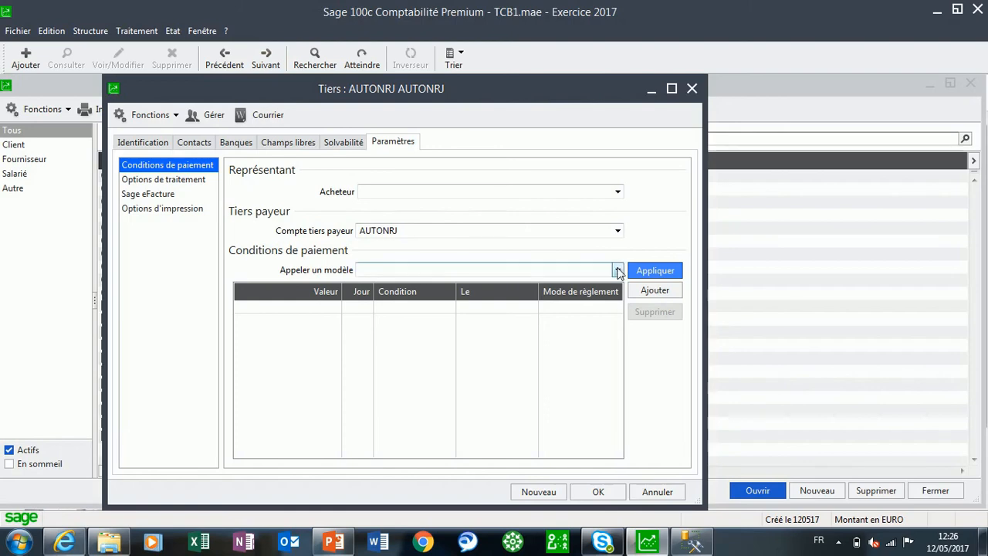
left_click(617, 270)
left_click(504, 271)
left_click(654, 270)
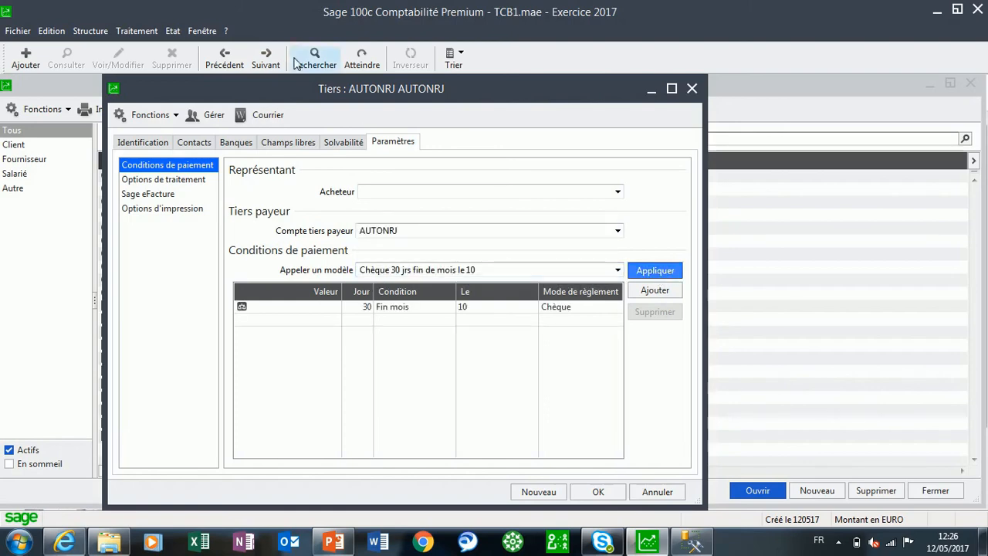
Go to the CPE supplier and apply the payment terms model 15 jrs net Prélèvement
left_click(264, 59)
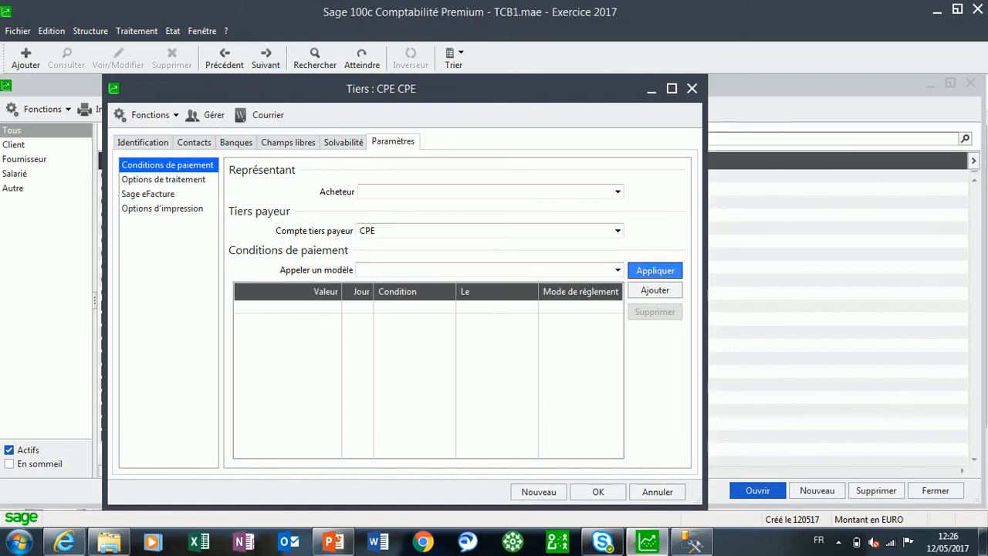
left_click(617, 270)
left_click(426, 220)
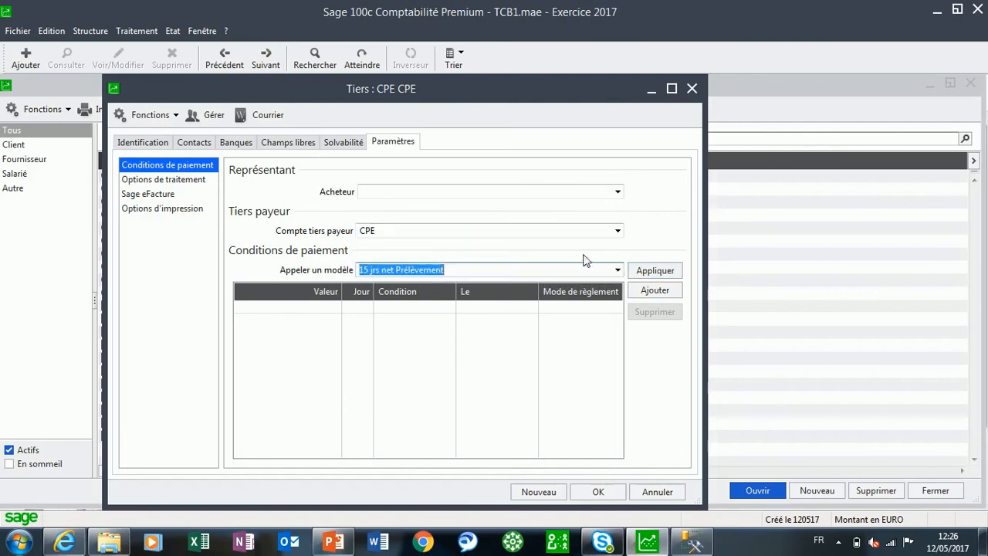
left_click(655, 270)
Go to the Emballage supplier and apply the payment terms model 30 jrs net Virements
left_click(265, 59)
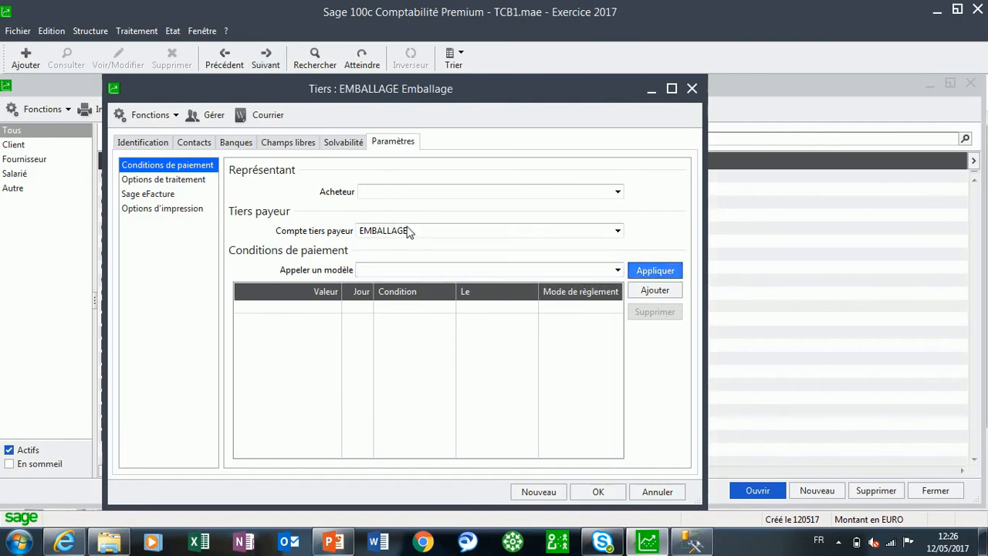
left_click(617, 270)
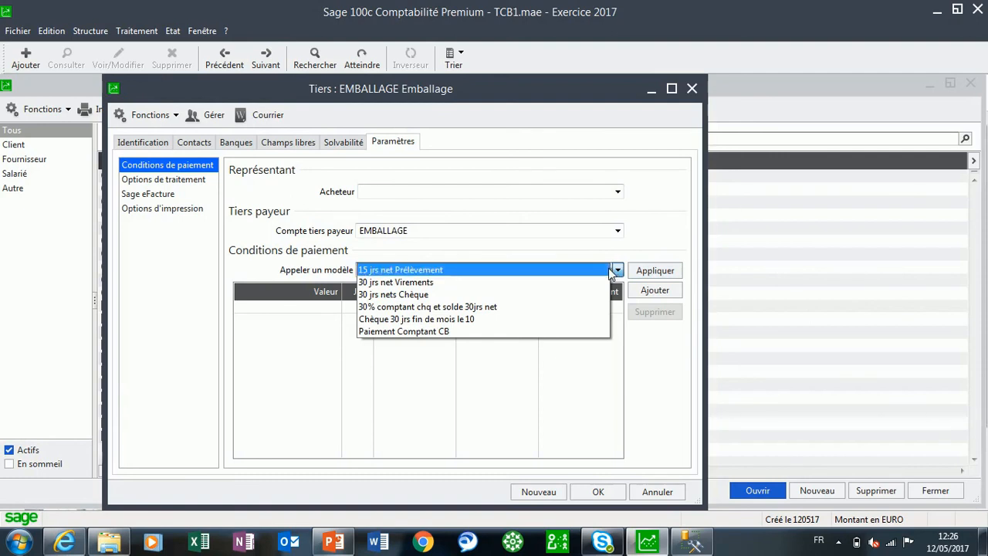
left_click(448, 281)
left_click(645, 272)
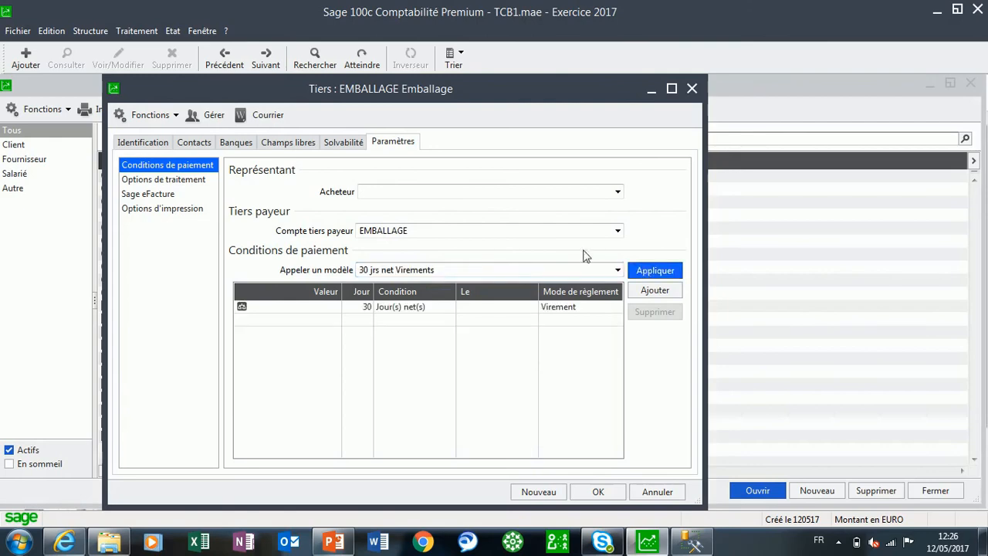
Go to the ENERGY BIO supplier and apply the payment terms model 30 jrs net Virements
left_click(266, 58)
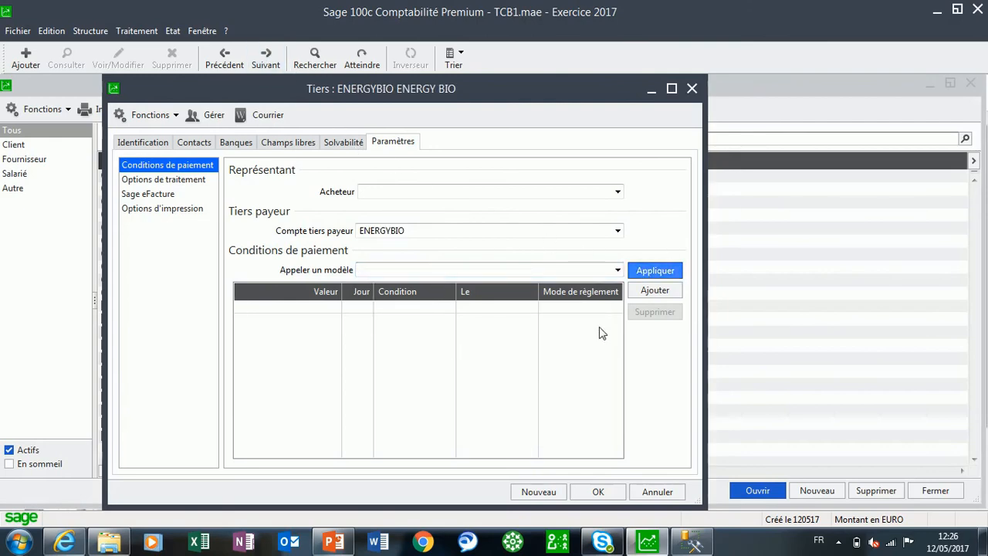
left_click(617, 270)
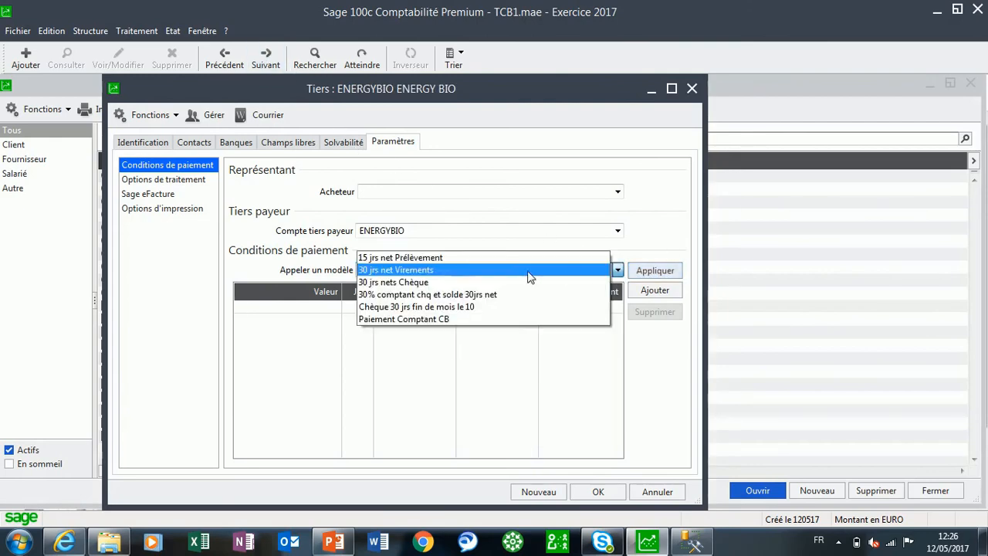
left_click(420, 277)
left_click(640, 270)
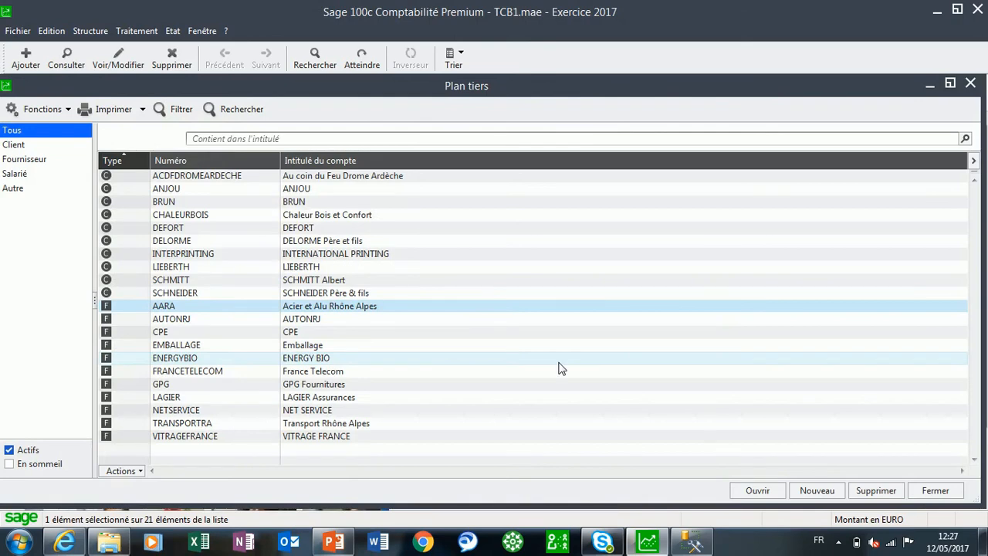
Display the third parties by type, going through Client, Fournisseur, Salarié and Autre, and return to Client
left_click(12, 147)
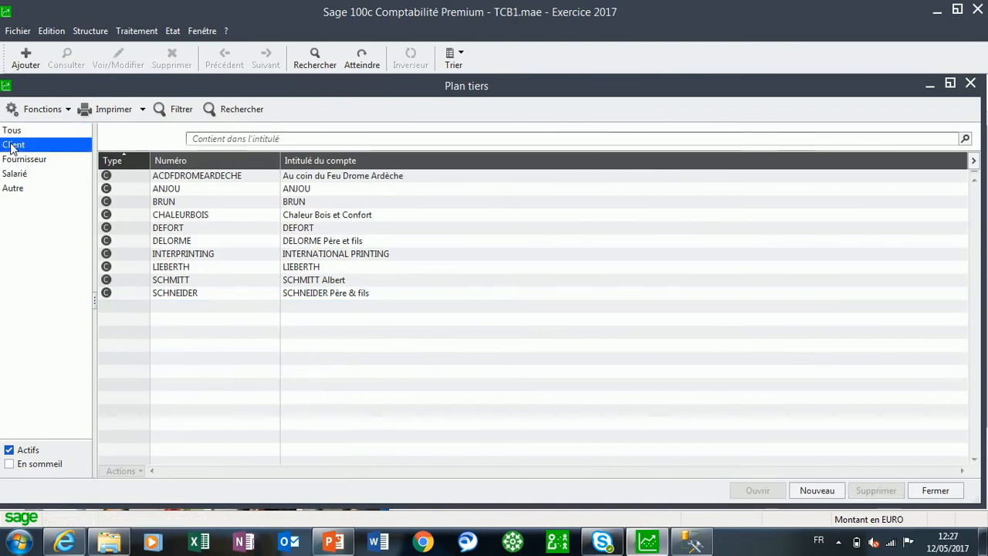
left_click(25, 159)
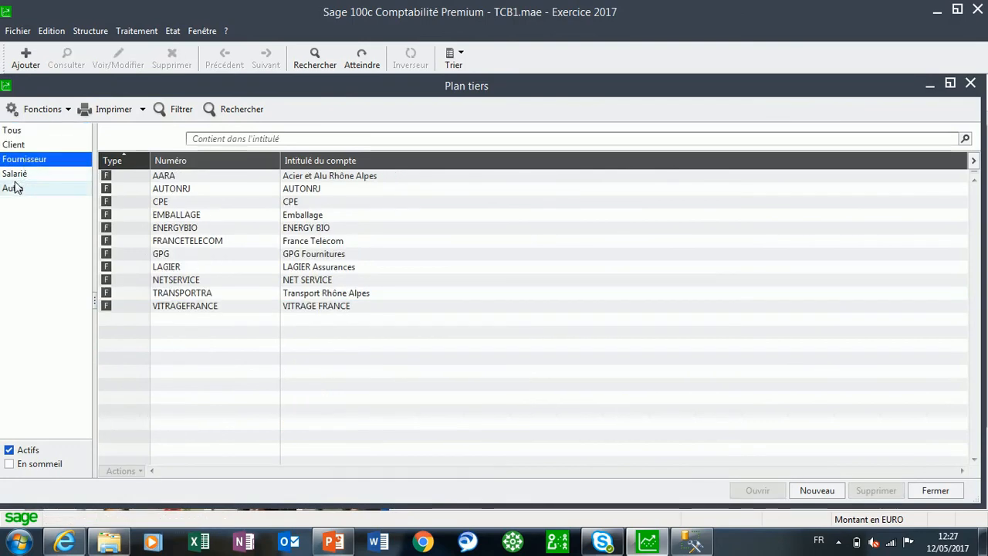
left_click(22, 176)
left_click(23, 190)
left_click(22, 147)
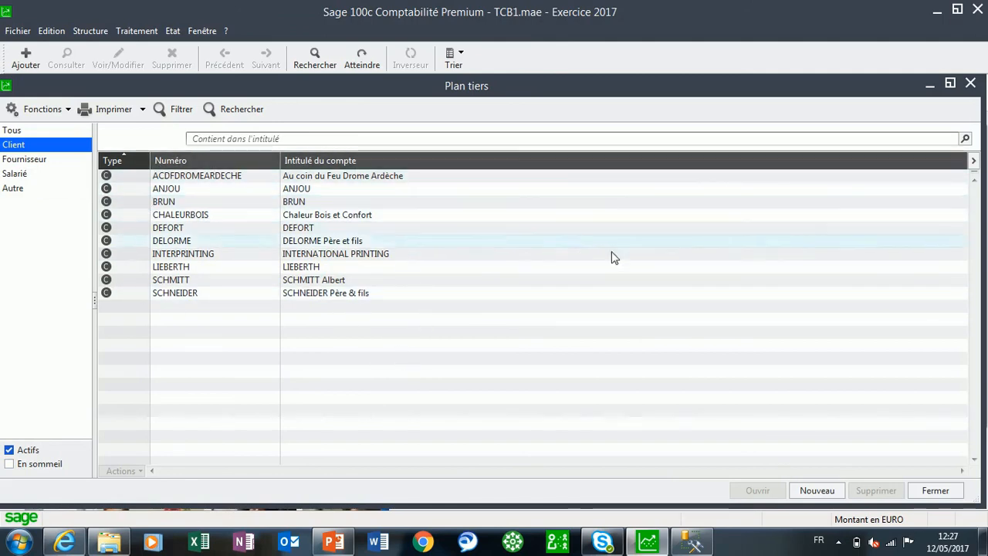
Add the columns Code postal, Ville and E-mail to the Plan tiers list
left_click(972, 163)
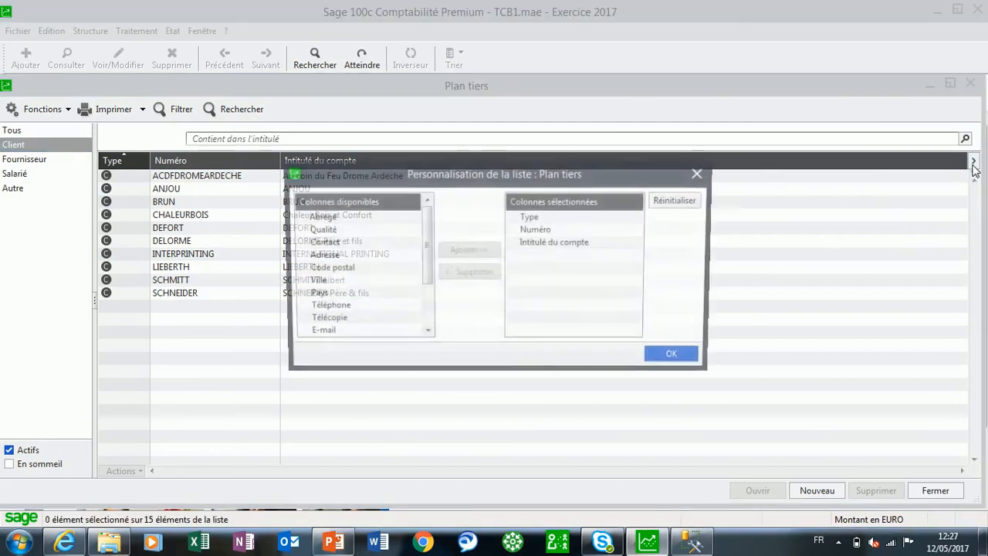
double_click(336, 268)
double_click(327, 269)
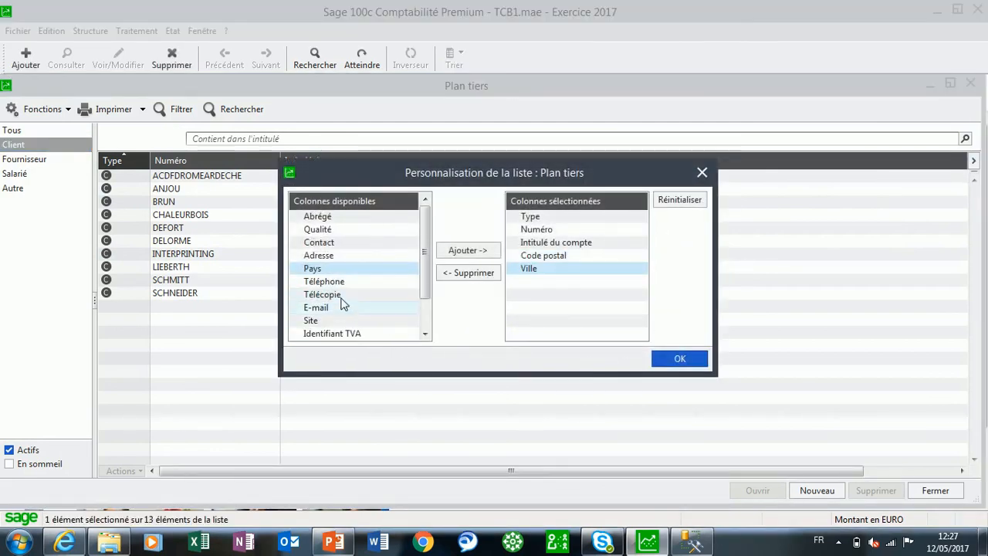
left_click(326, 309)
double_click(326, 309)
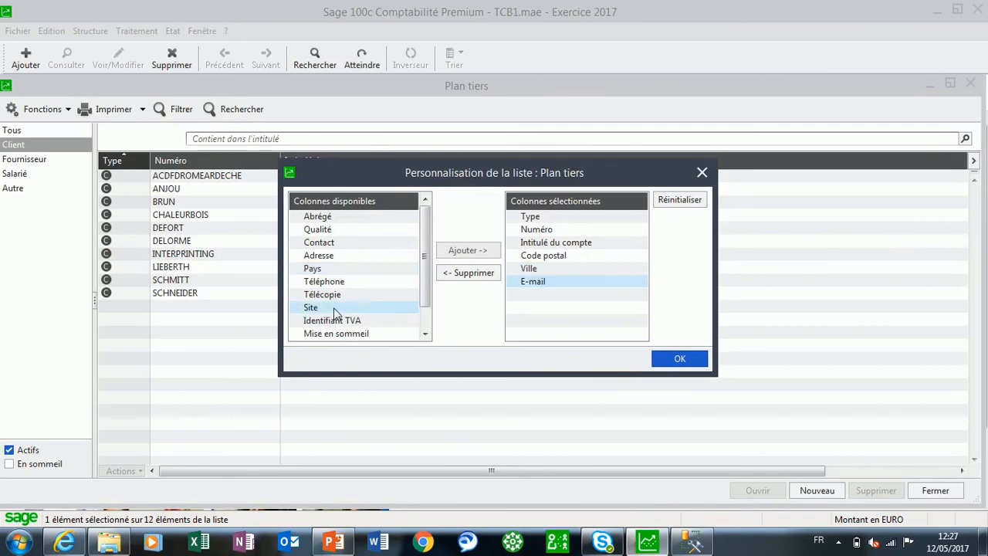
left_click(699, 360)
Narrow the Intitulé du compte column so that the Code postal, Ville and E-mail columns fit in the list
left_click_drag(509, 466, 752, 469)
left_click_drag(803, 160, 666, 163)
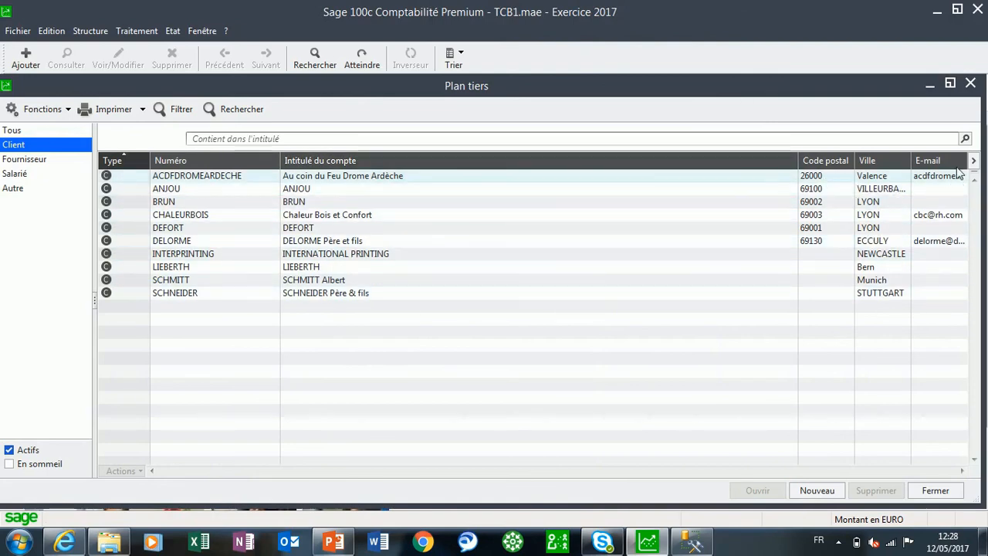
left_click_drag(968, 162, 987, 162)
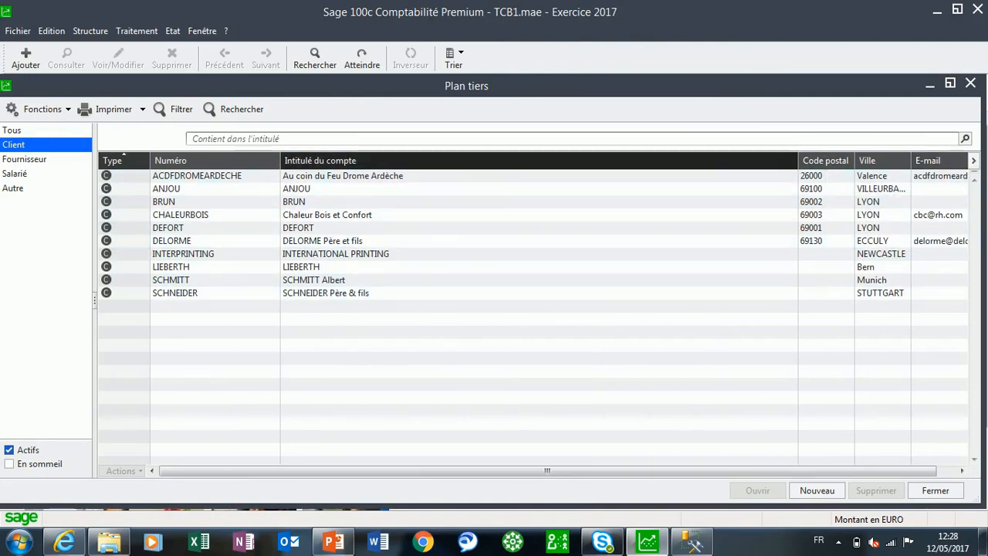
left_click_drag(798, 161, 778, 160)
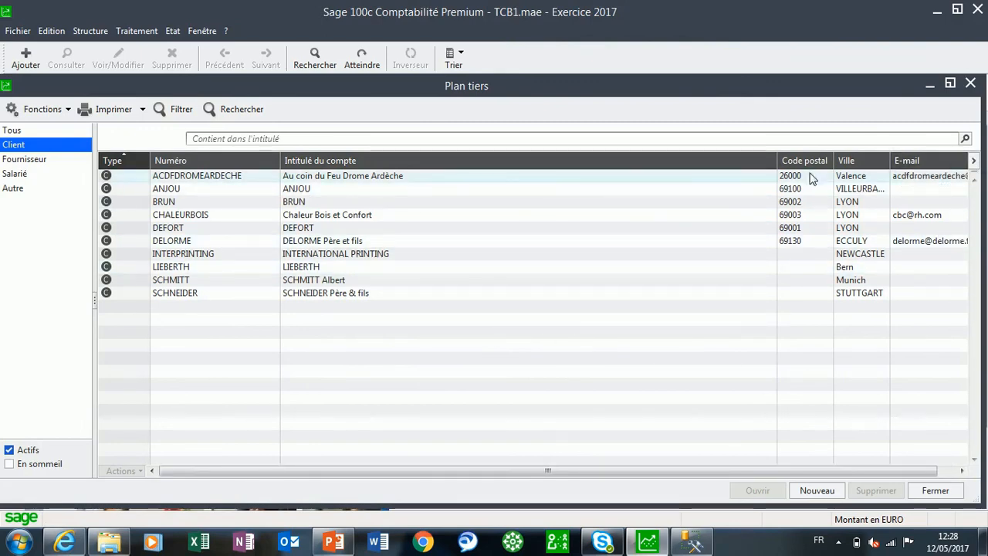
left_click_drag(776, 160, 694, 176)
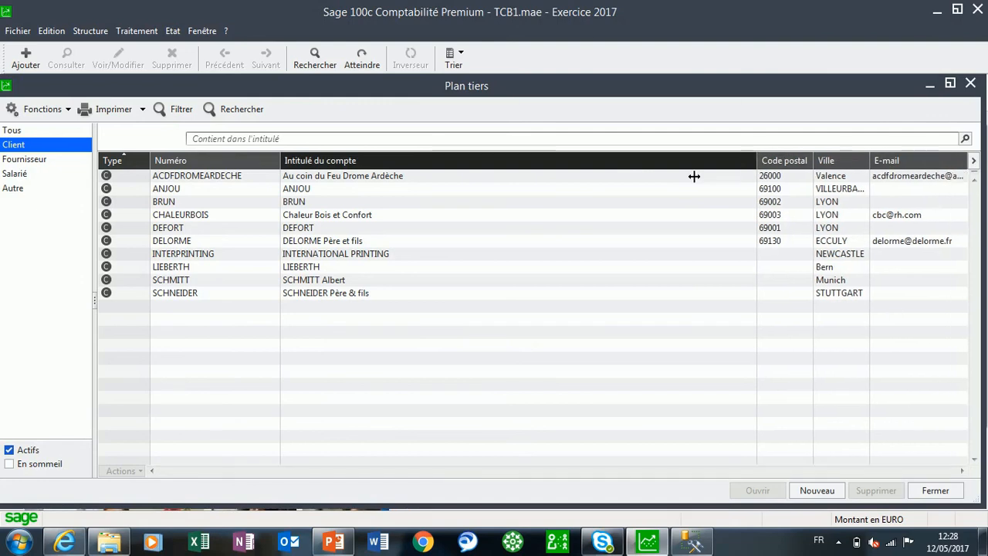
right_click(428, 312)
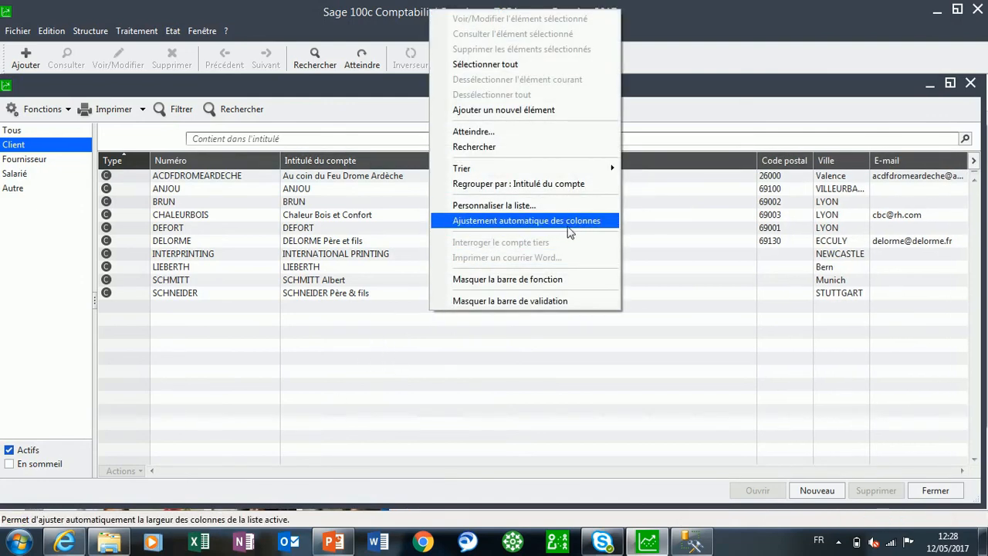
left_click(696, 347)
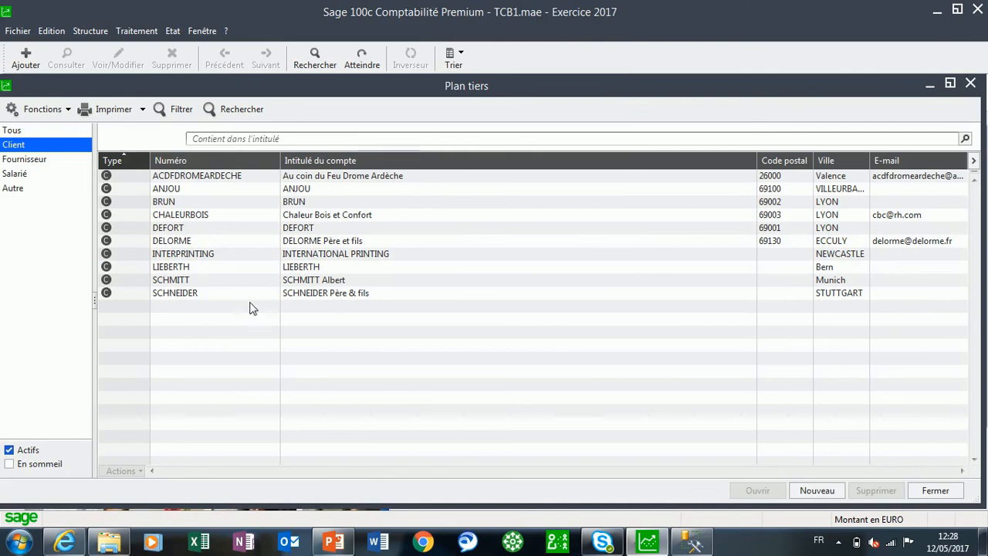
Show all third-party types, filter them on Pays containing "GA", and reset the filter
left_click(23, 132)
left_click(193, 138)
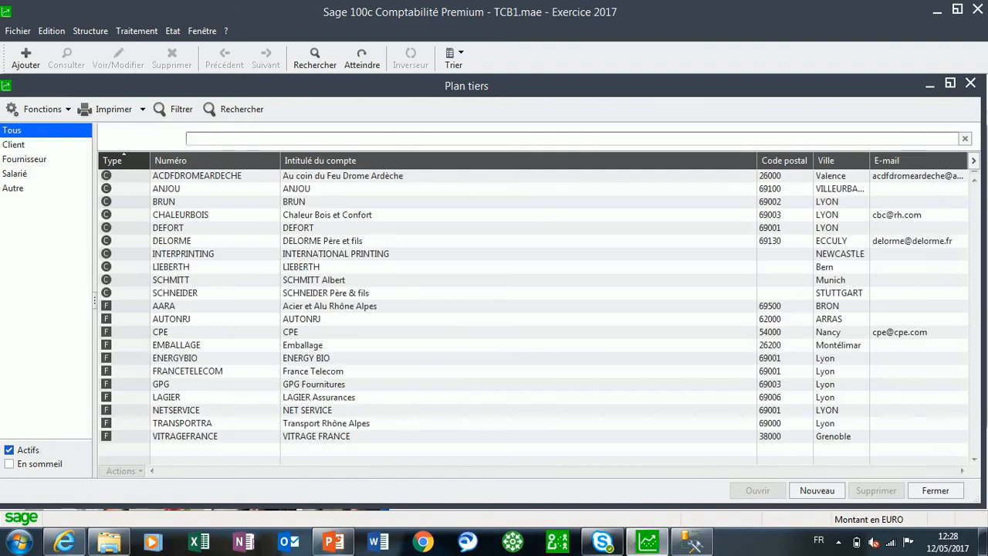
left_click(177, 113)
left_click(273, 188)
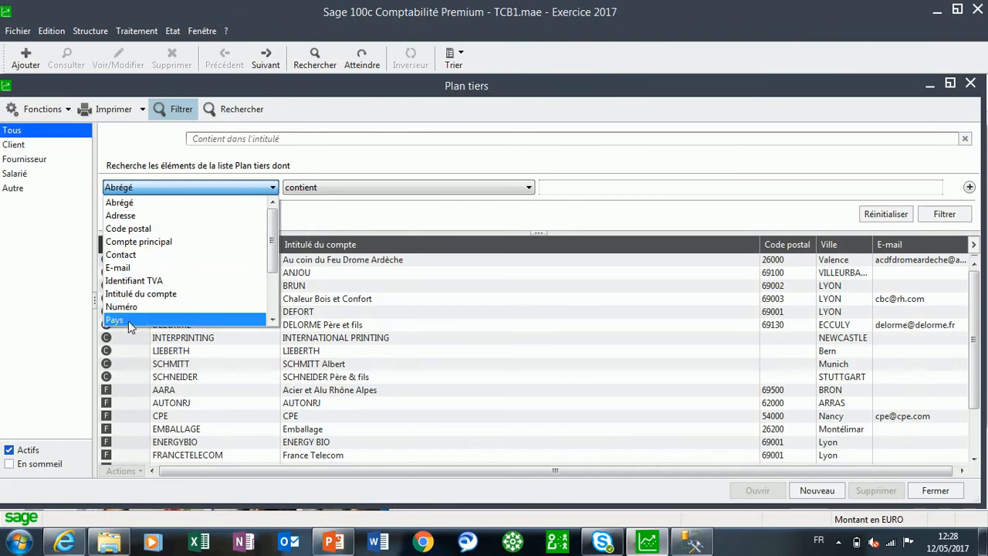
left_click(128, 320)
left_click(515, 189)
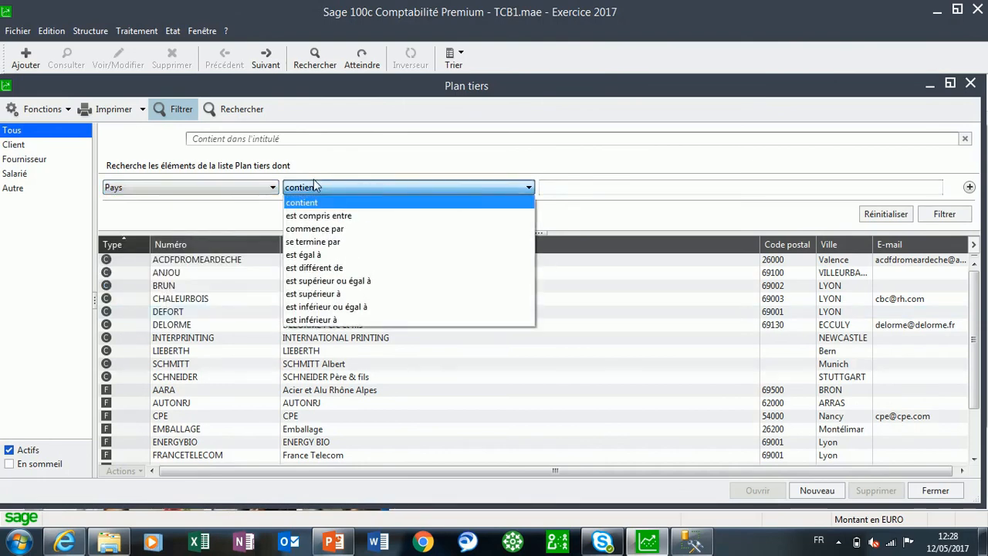
left_click(543, 188)
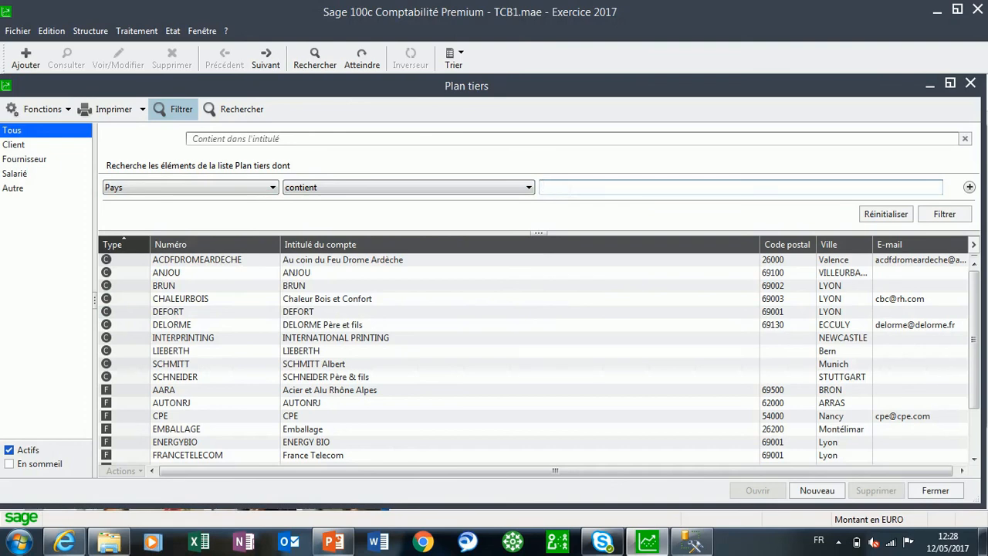
key("Return")
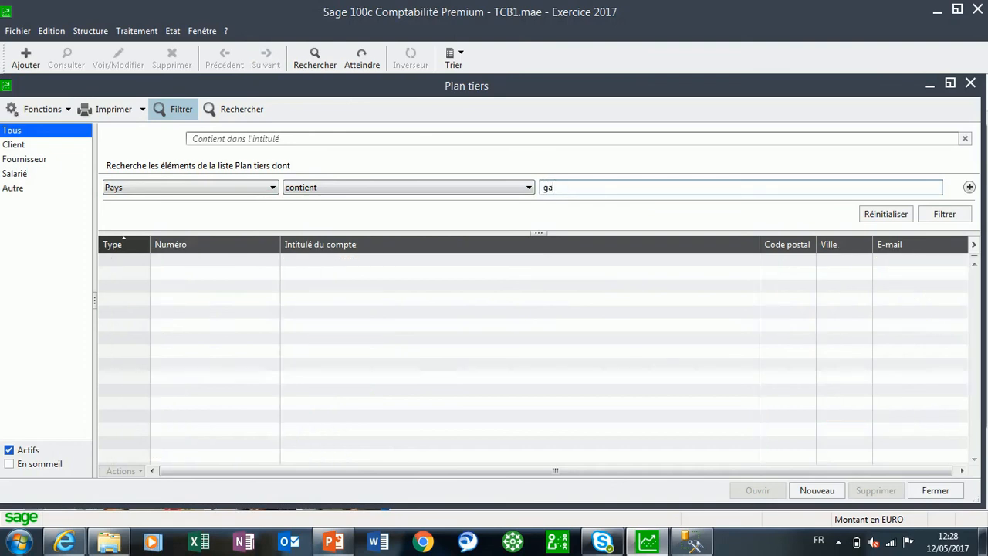
left_click_drag(555, 188, 505, 186)
type("GA")
left_click(872, 219)
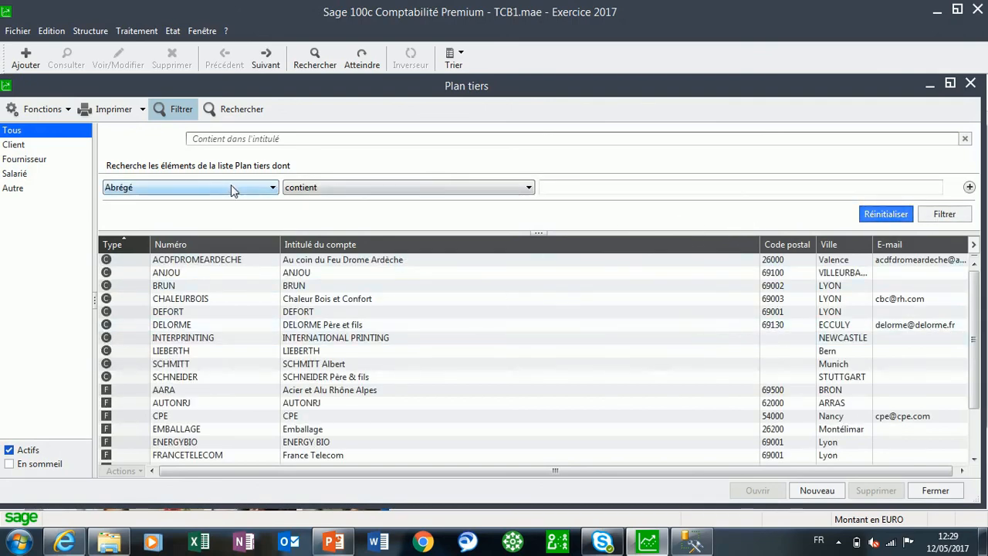
Filter the third parties whose Pays is equal to Allemagne
left_click(231, 188)
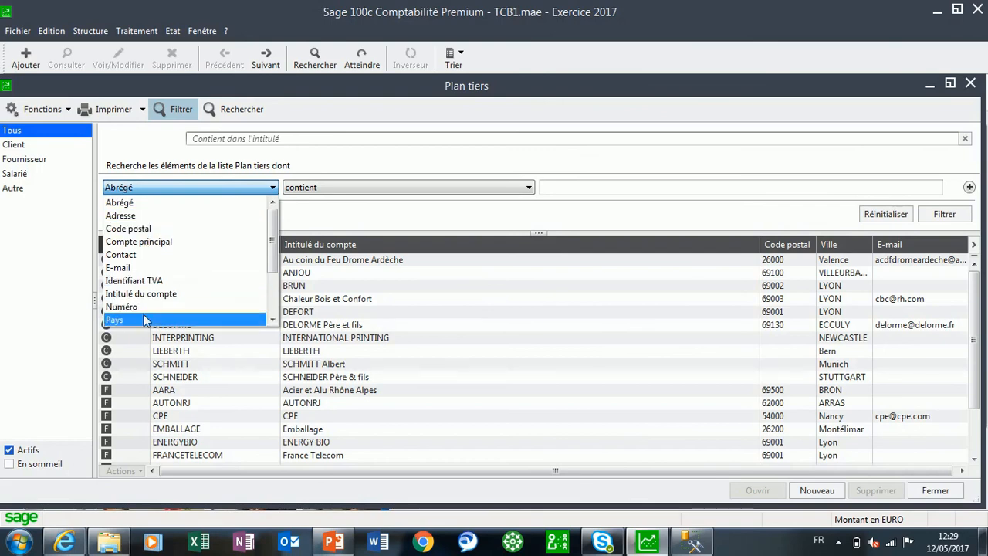
left_click(145, 320)
left_click(462, 187)
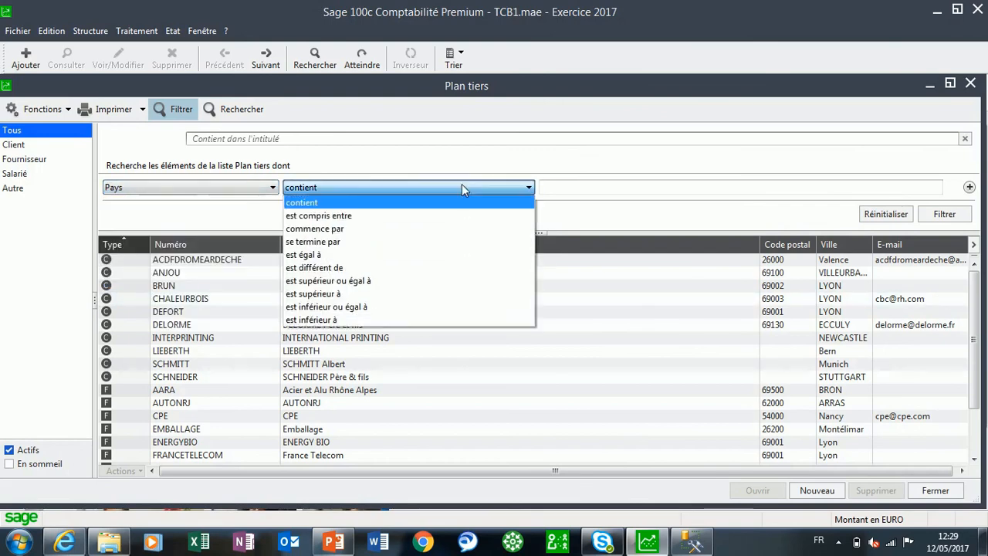
left_click(313, 255)
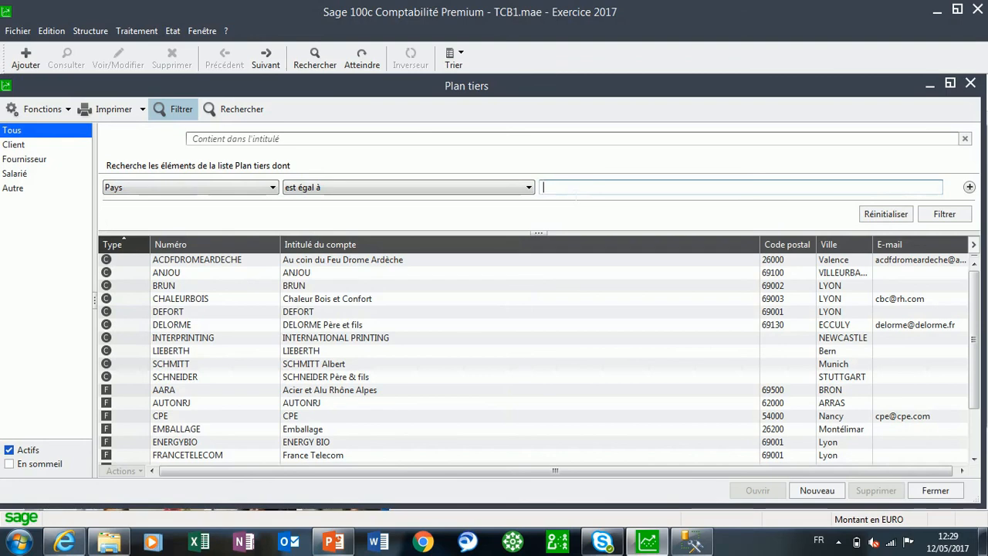
type("Allemagne")
key("Return")
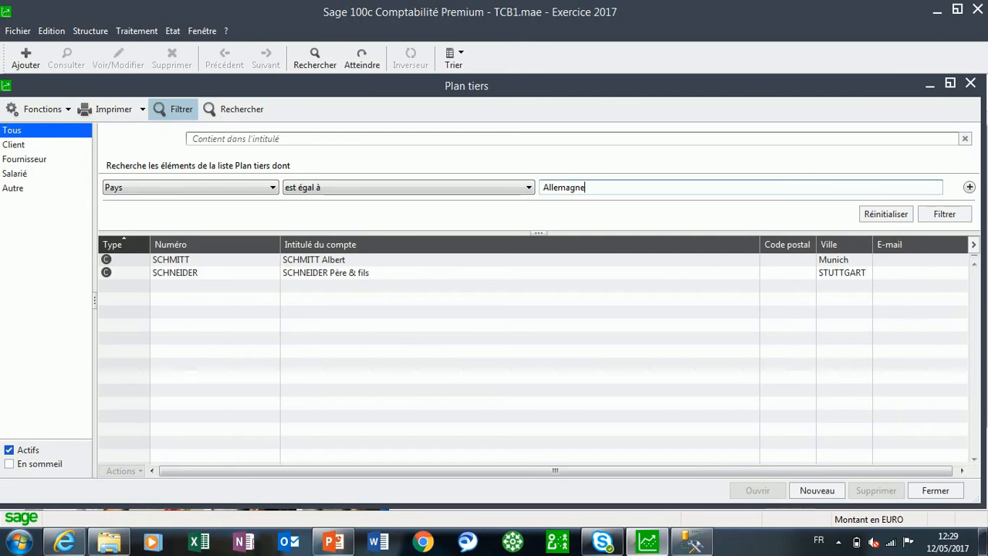
Change the country filter to Pays containing "su"
left_click(529, 188)
left_click(344, 205)
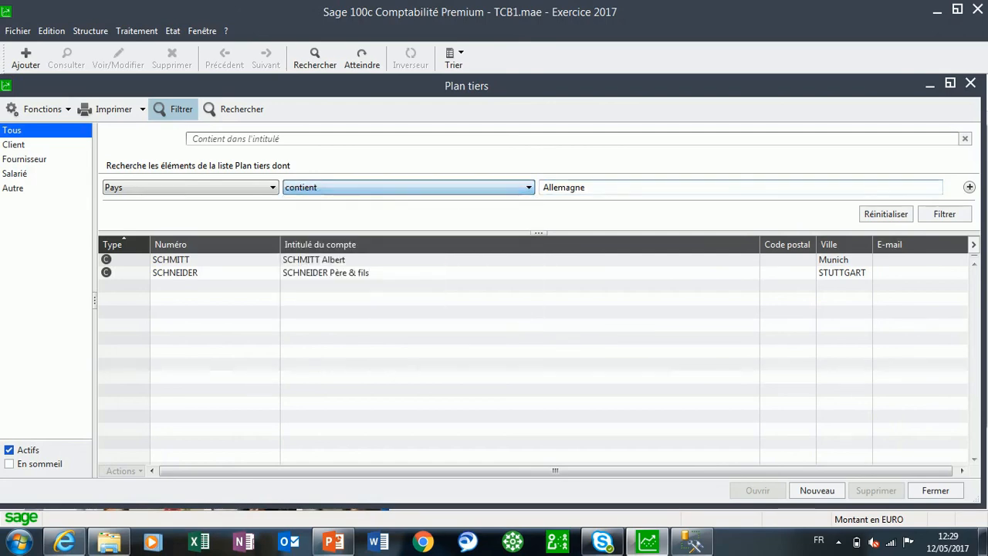
key("Tab")
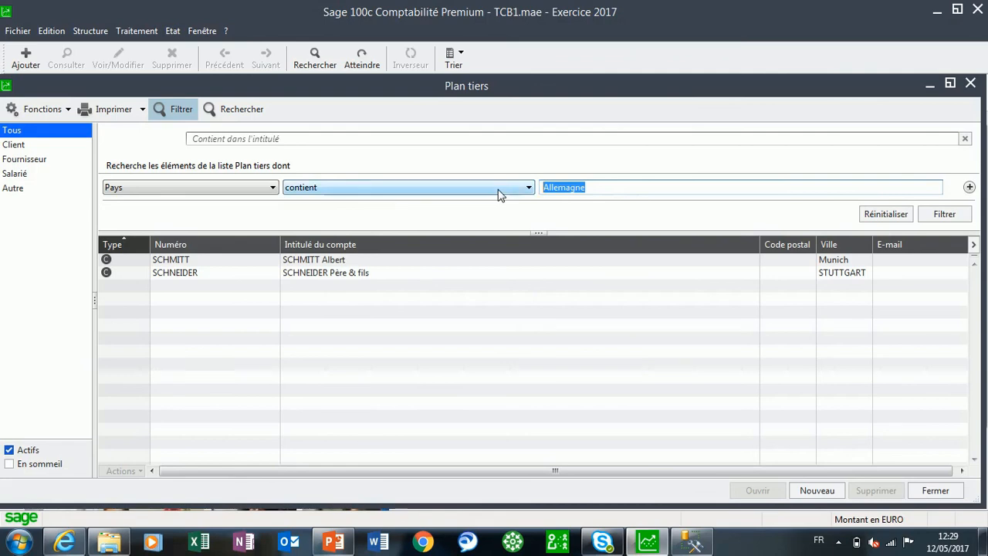
type("su")
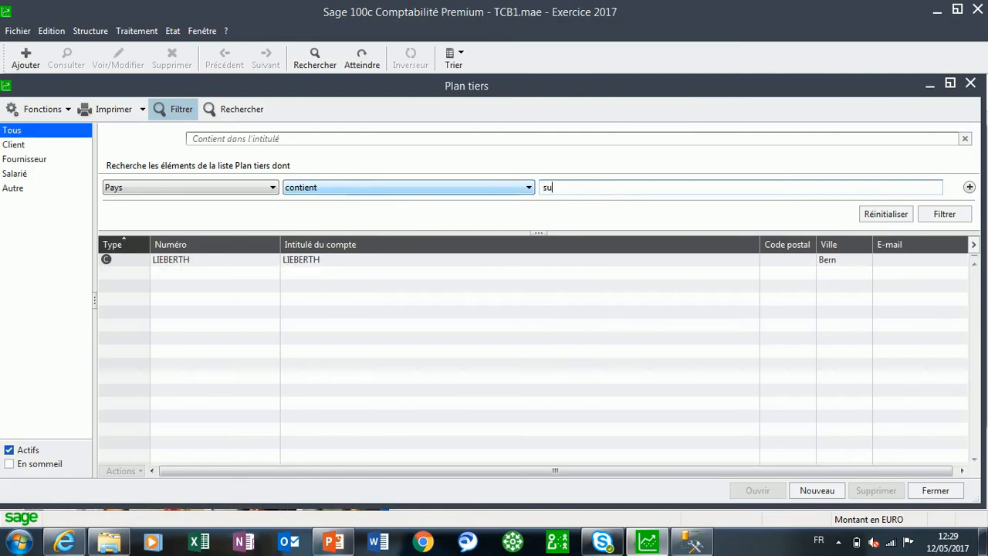
Add the Pays column to the list and narrow the Intitulé du compte column so everything fits
left_click(973, 244)
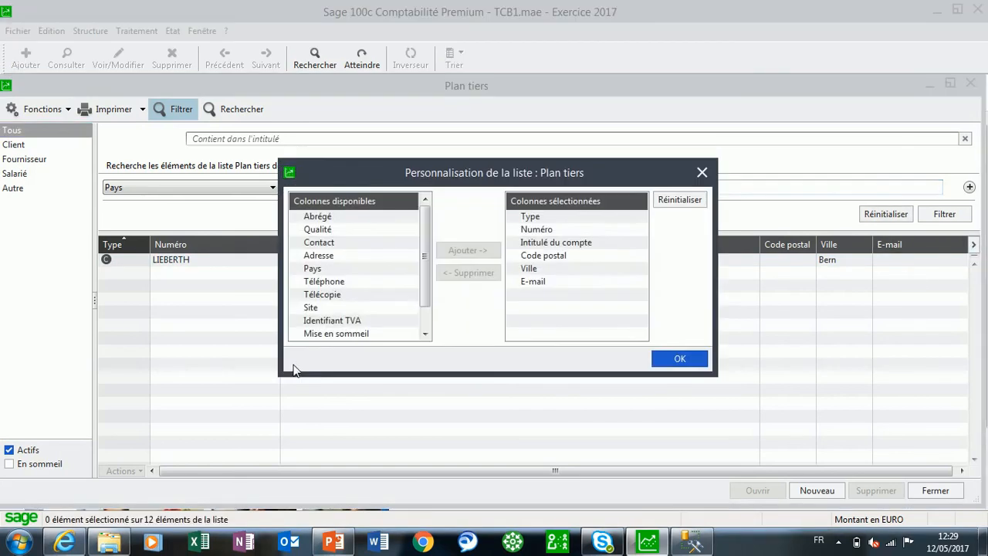
double_click(312, 268)
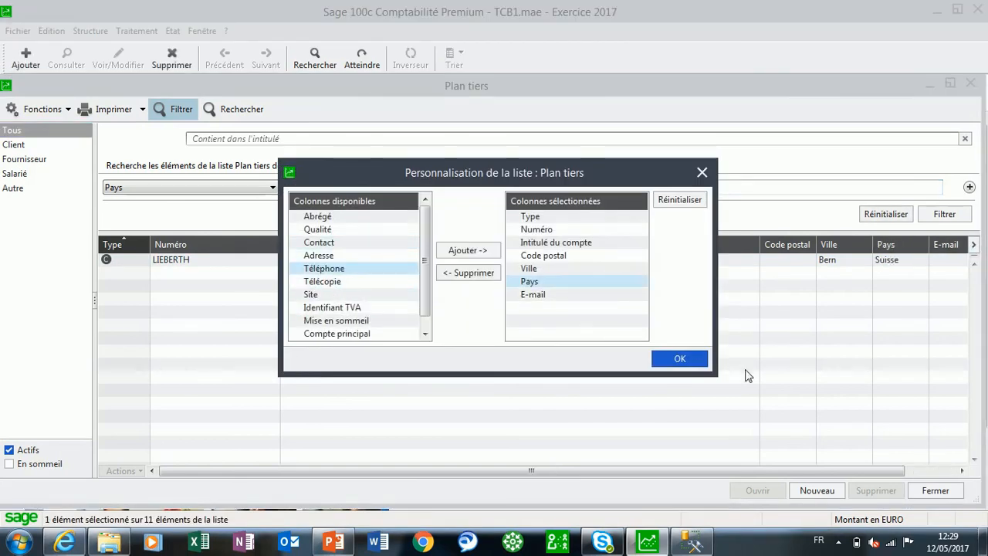
left_click(680, 358)
left_click_drag(762, 256, 654, 271)
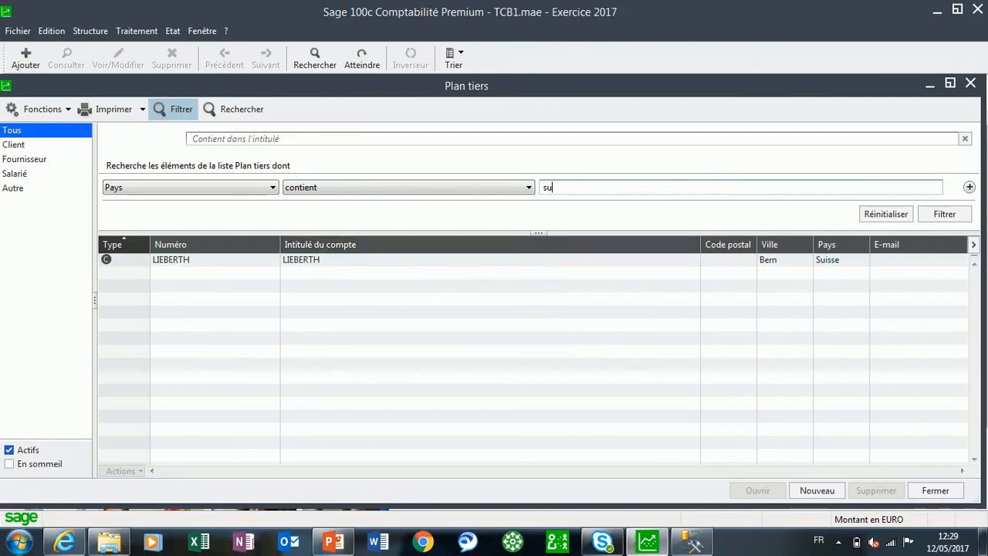
Filter the third parties on Pays containing "fr", and close the filter to return to the full list
type("fr")
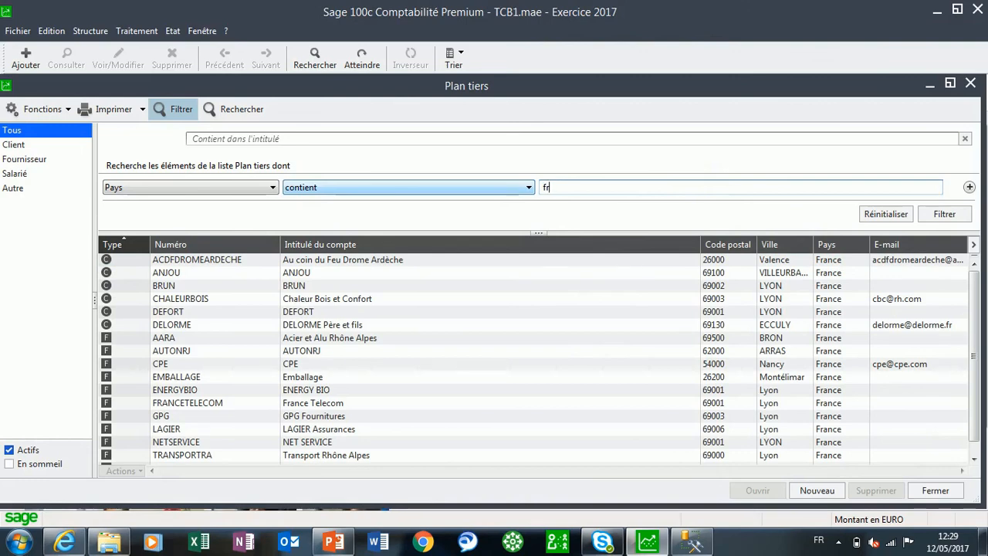
left_click(175, 108)
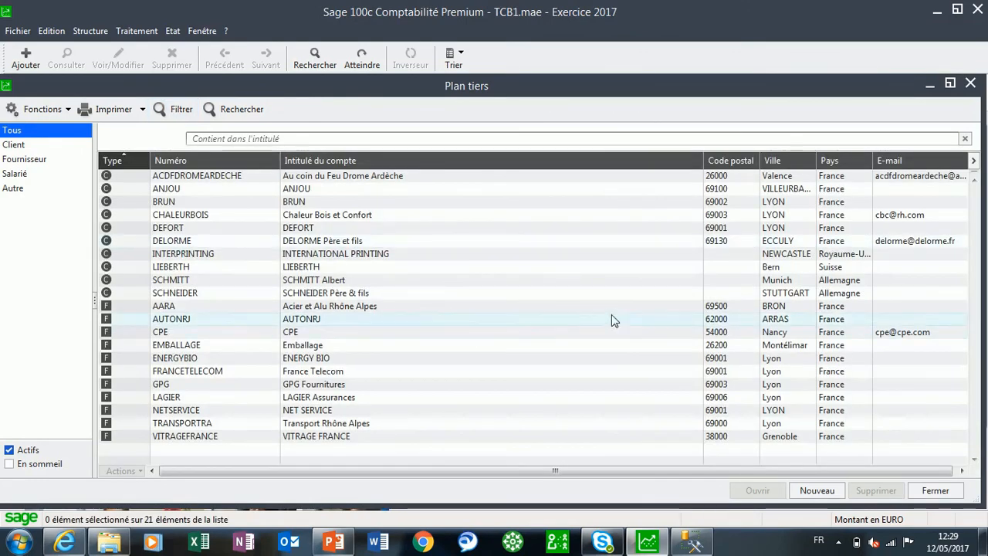
Print the third-party list as an on-screen print preview, and close the preview
left_click(142, 109)
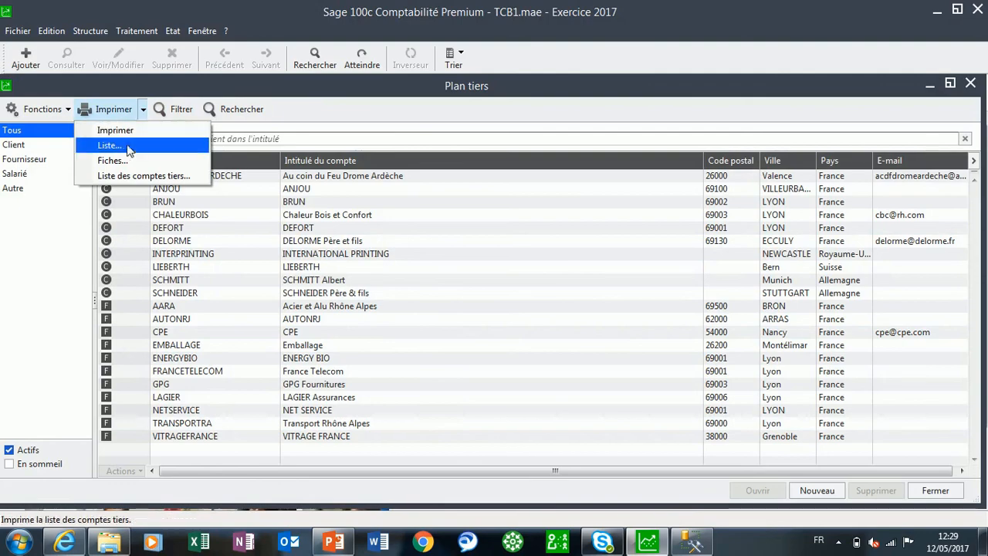
left_click(124, 148)
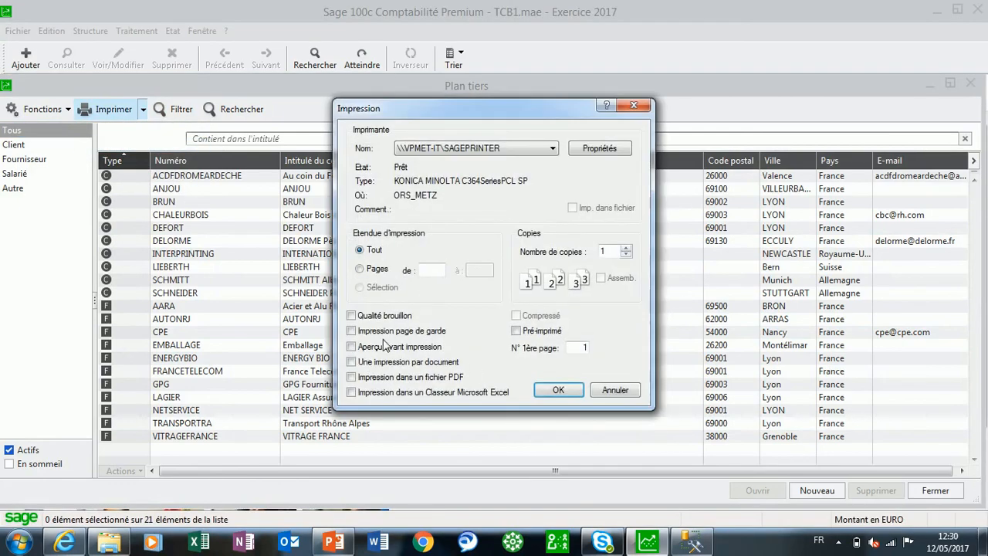
left_click(381, 347)
left_click(558, 390)
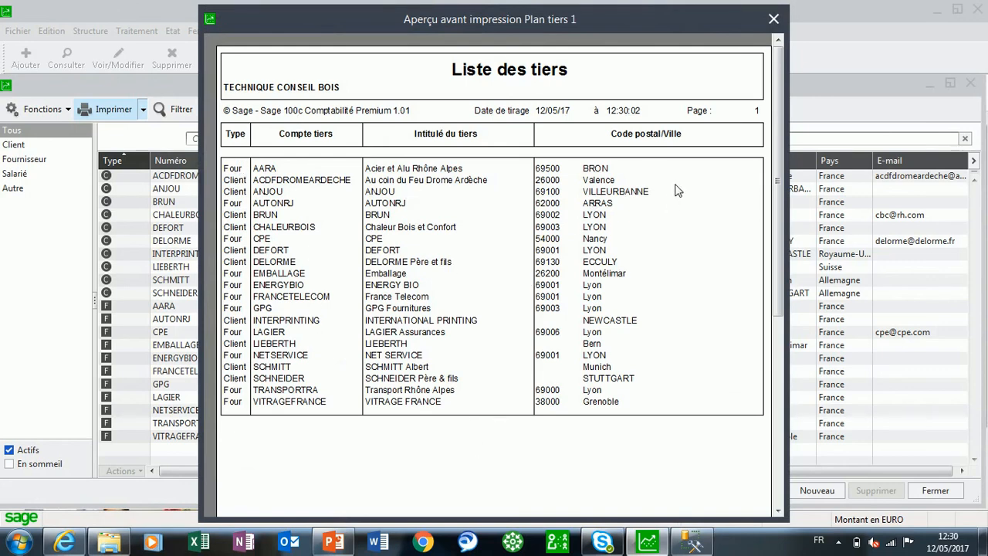
left_click(774, 21)
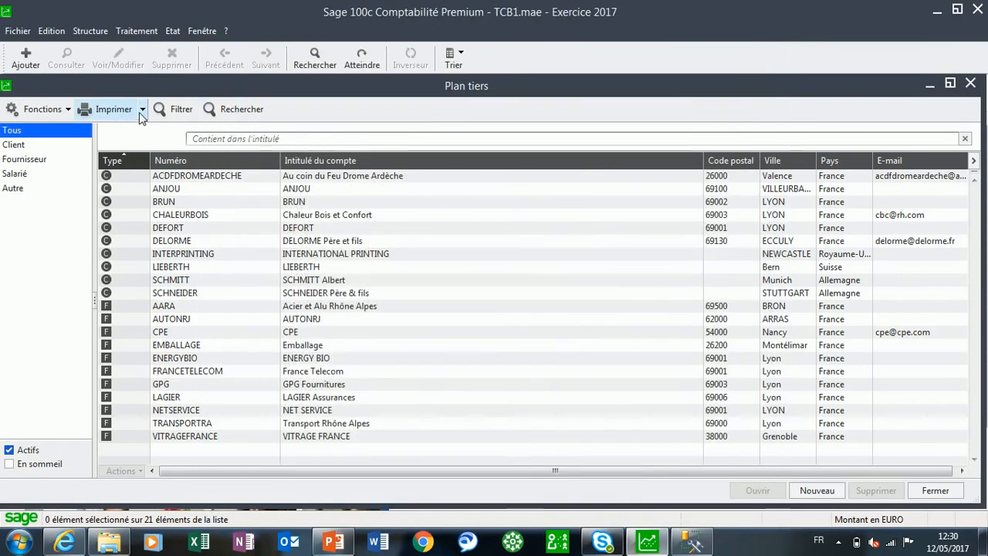
left_click(140, 113)
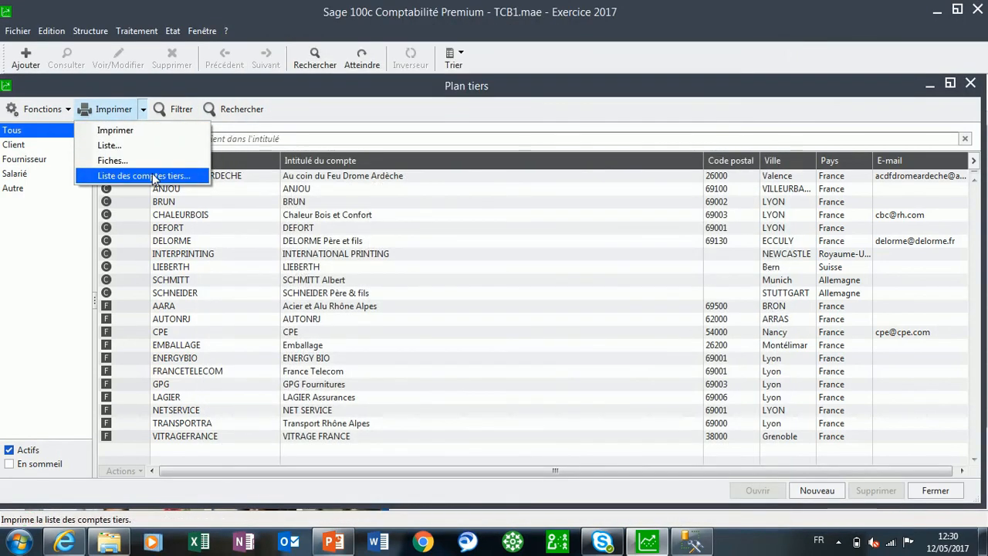
left_click(560, 268)
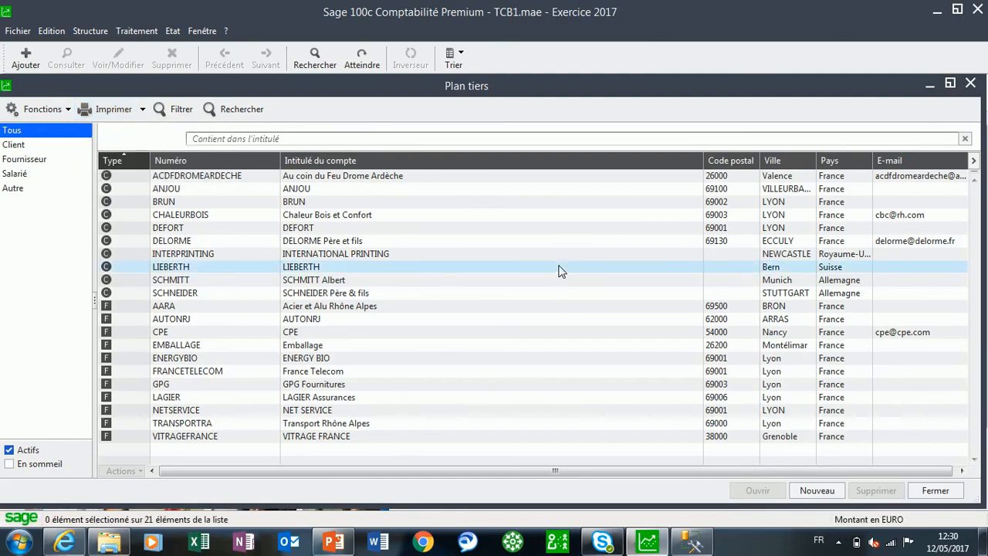